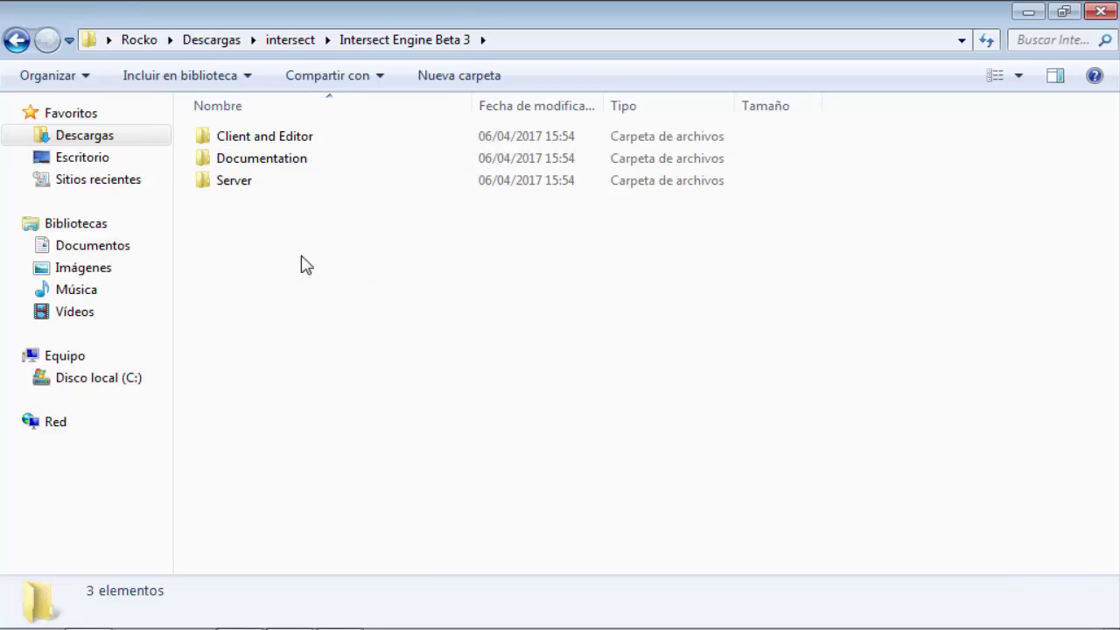
Step: Open the Server folder of Intersect Engine Beta 3 and view the contents of its resources folder
double_click(266, 184)
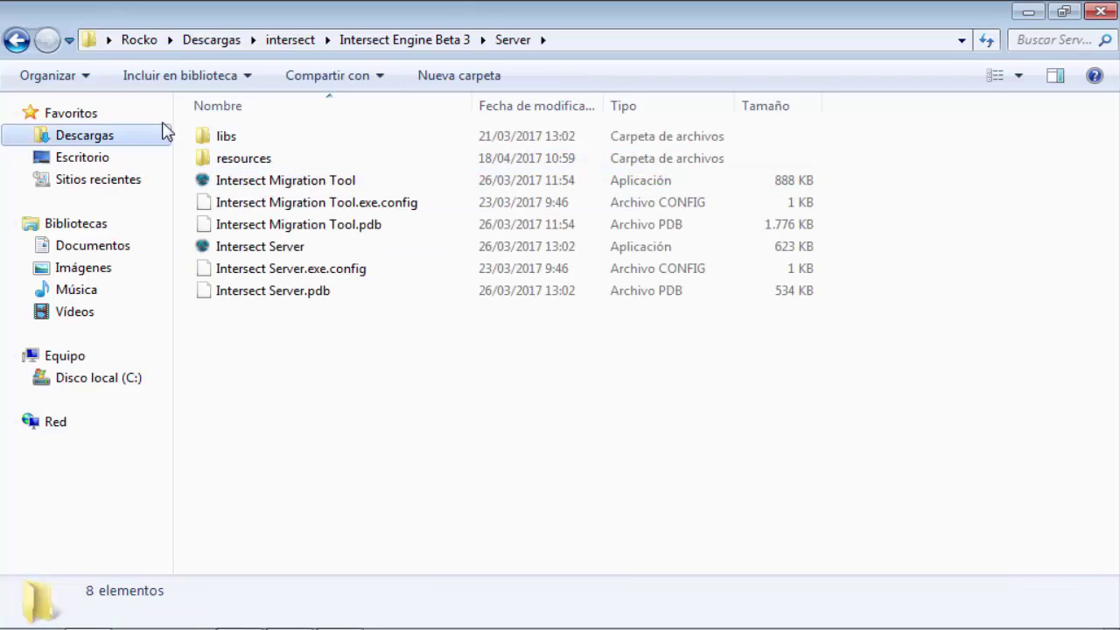
left_click(234, 161)
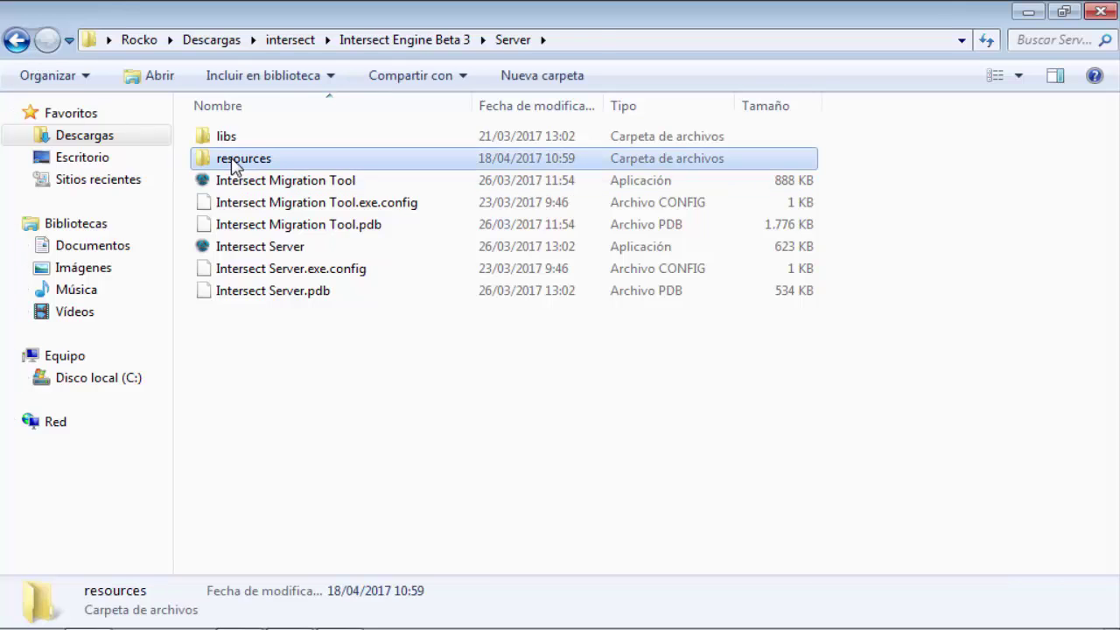
double_click(234, 164)
left_click(230, 146)
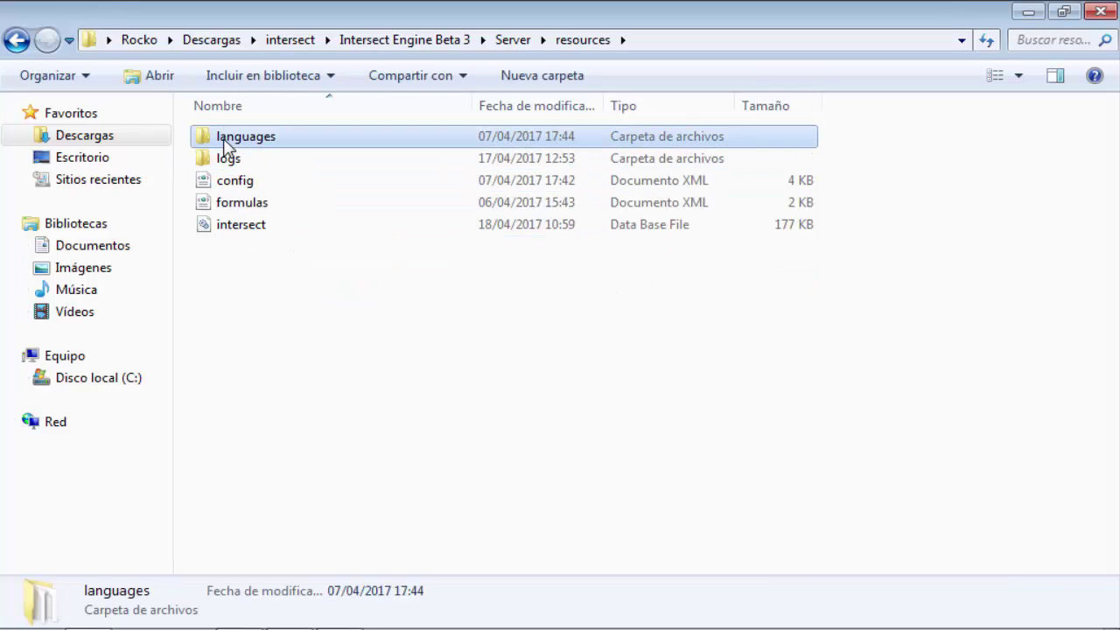
left_click(14, 42)
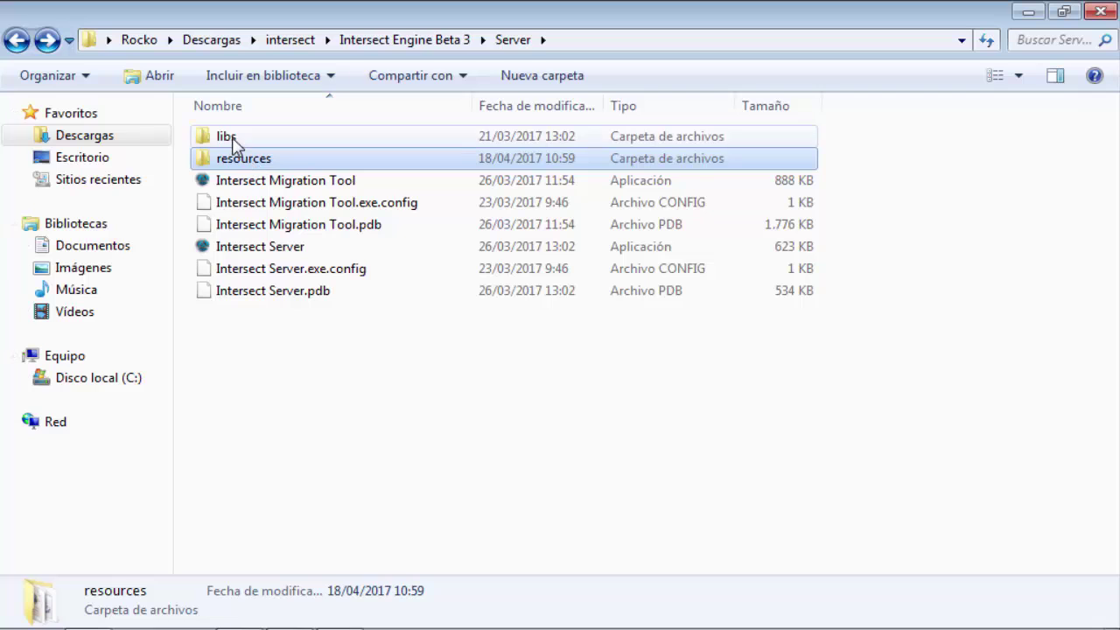
Step: View the language files in the languages folder inside the Server's resources folder
left_click(234, 142)
double_click(238, 158)
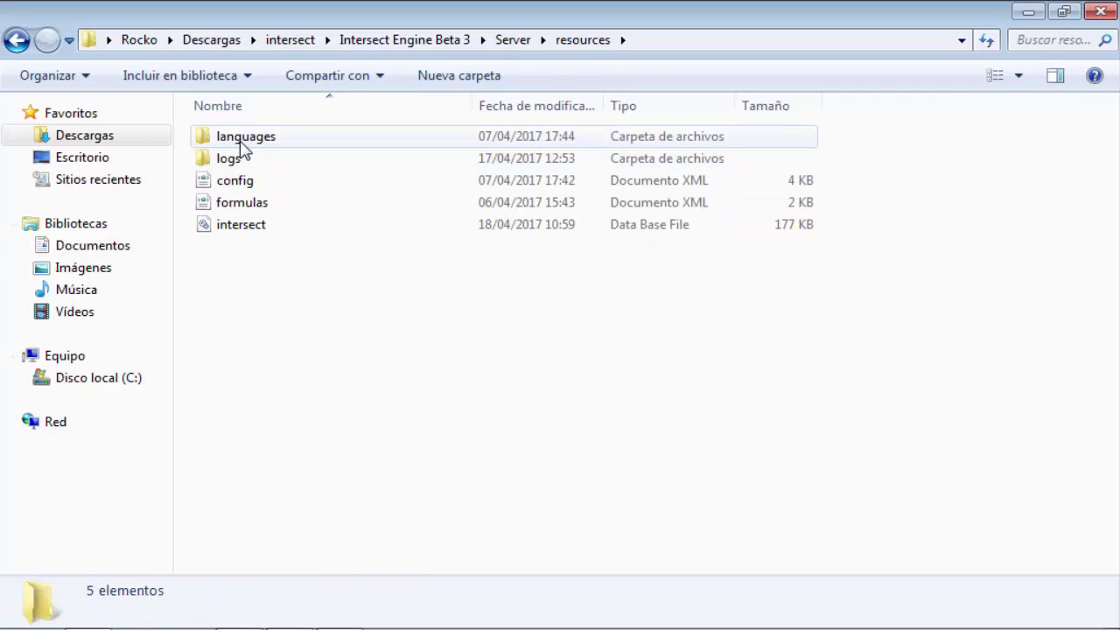
left_click(235, 154)
double_click(239, 143)
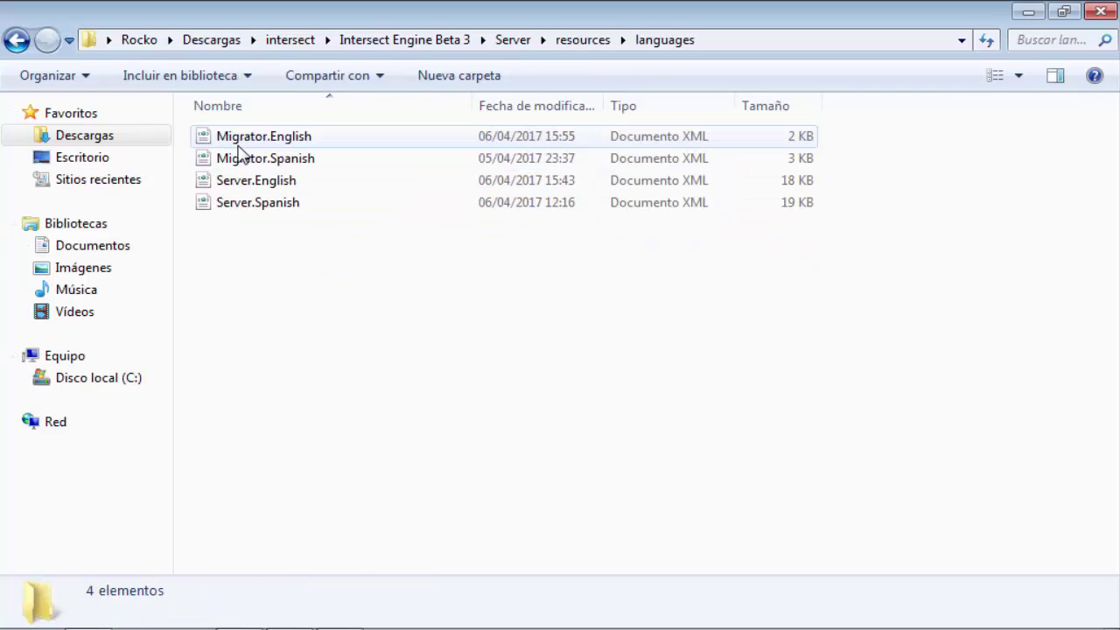
left_click(18, 42)
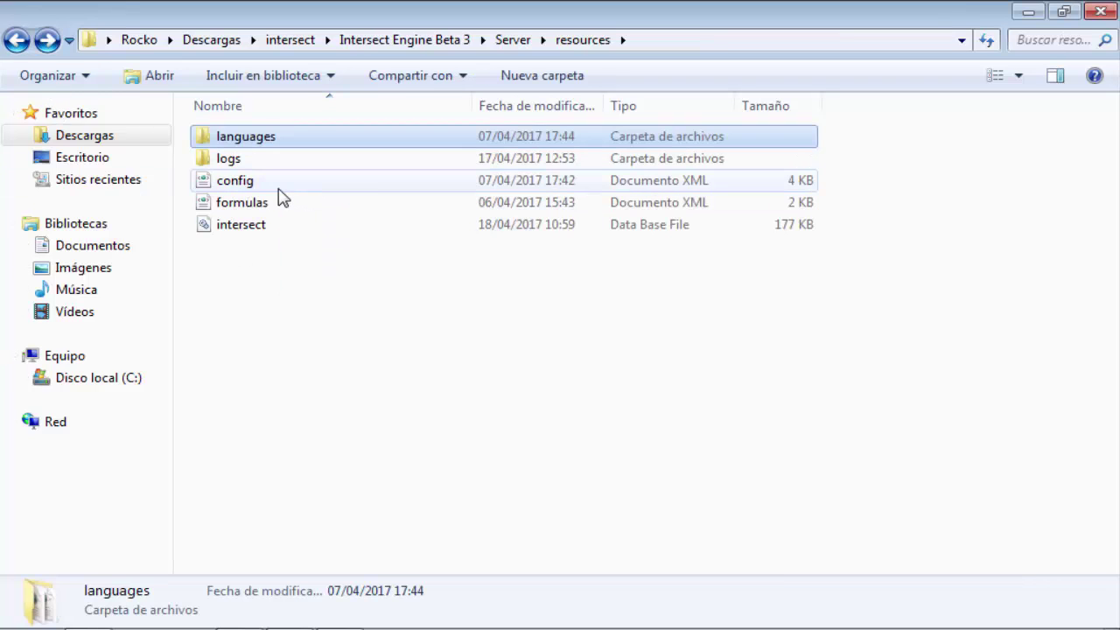
Step: Locate the intersect database file in the Server's resources folder
left_click(256, 164)
left_click(262, 141)
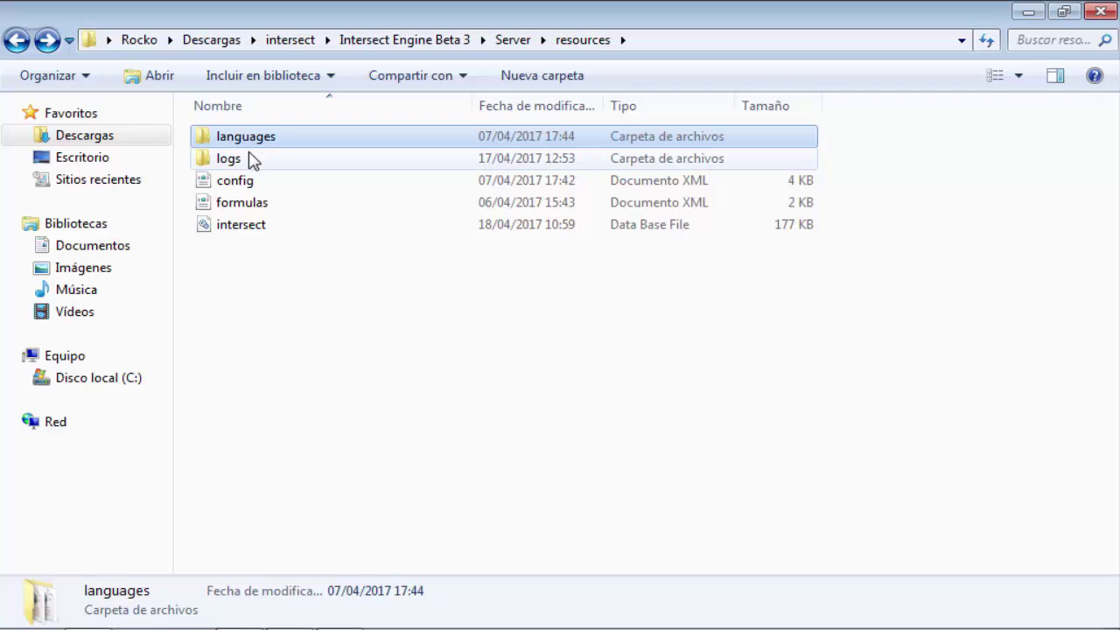
left_click(18, 39)
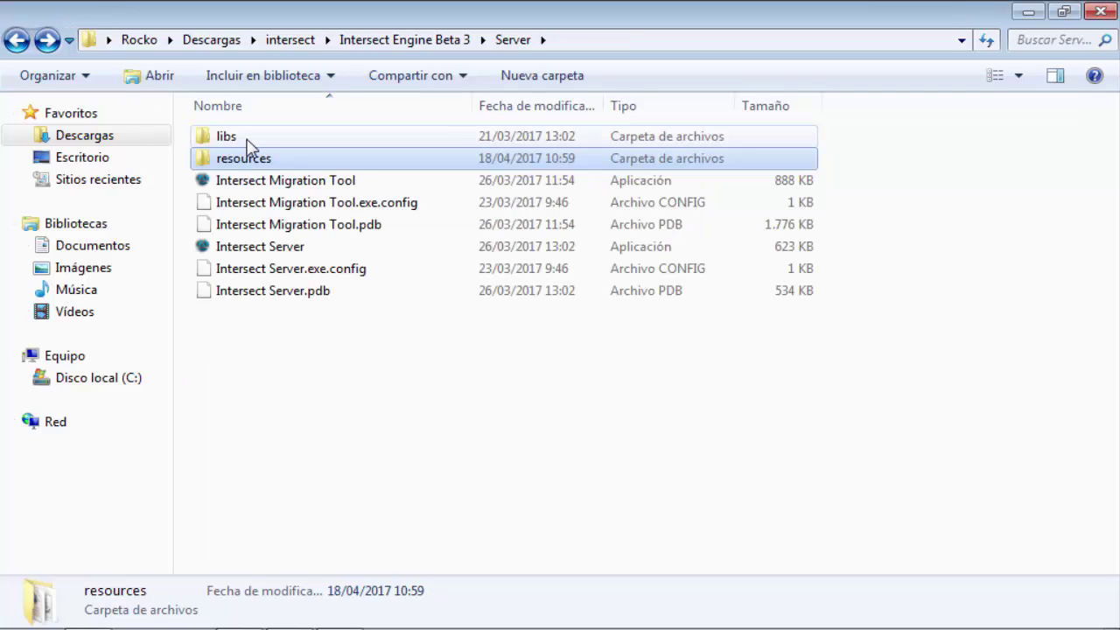
left_click(247, 138)
left_click(248, 154)
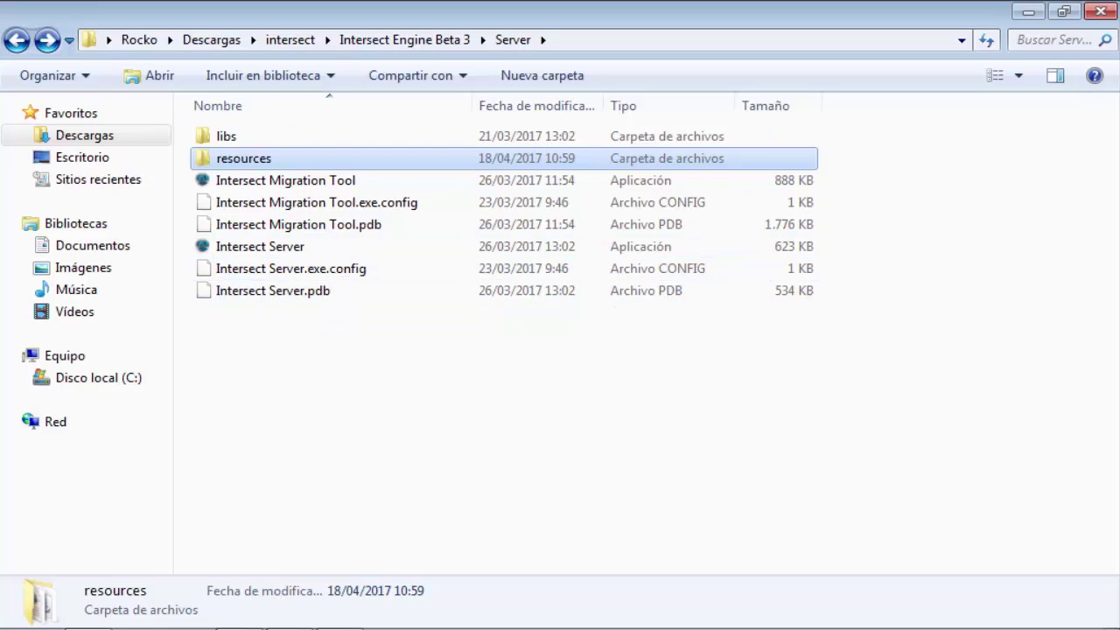
mouse_move(319, 625)
double_click(264, 166)
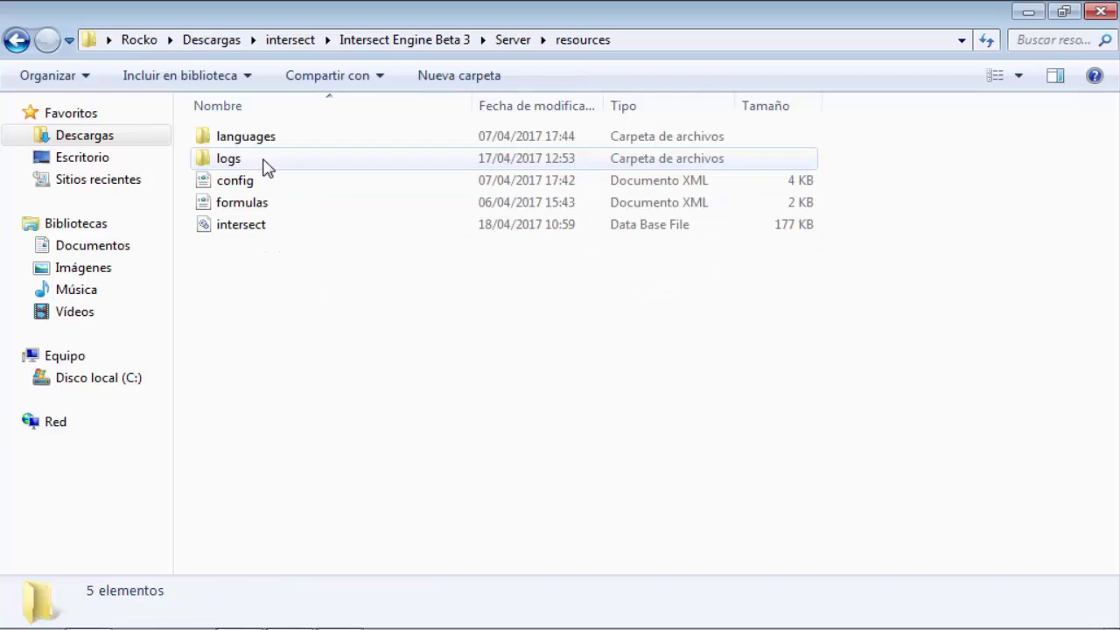
left_click(259, 236)
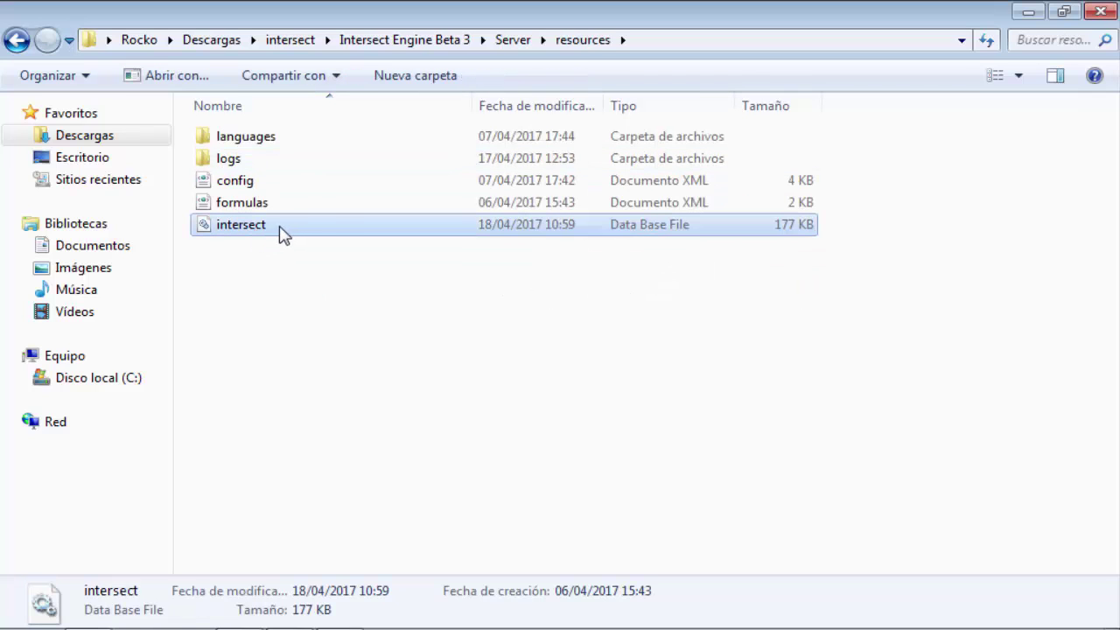
mouse_move(280, 227)
left_mouse_down()
mouse_move(270, 230)
mouse_move(280, 234)
left_mouse_up()
Step: Try to open the intersect database file directly from the resources folder, and cancel at the caution dialog
left_click(17, 41)
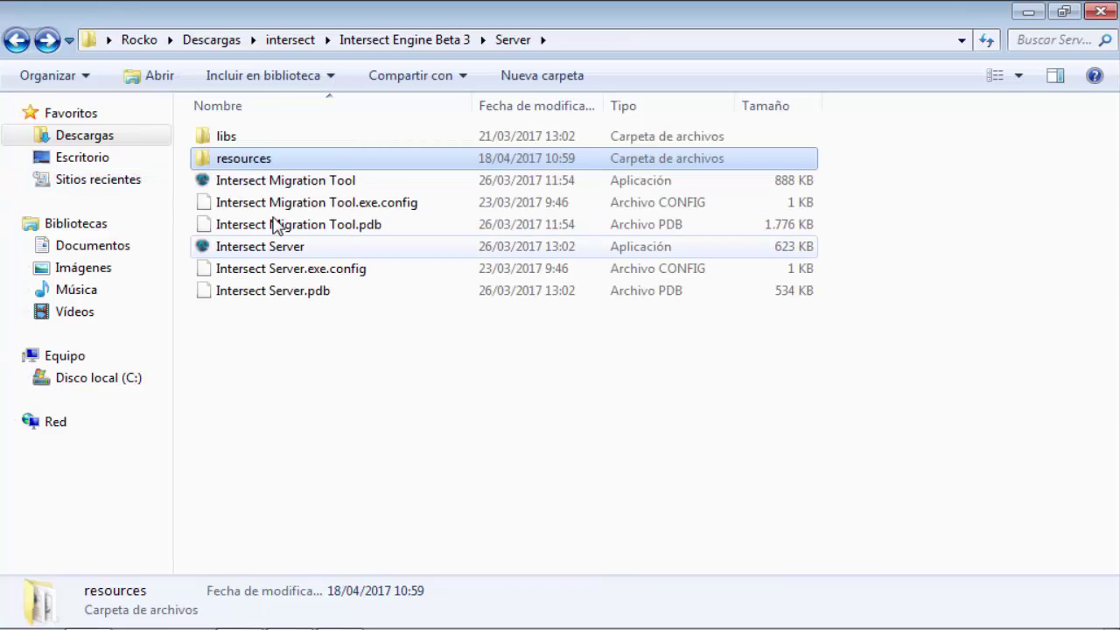
double_click(252, 165)
left_click(252, 227)
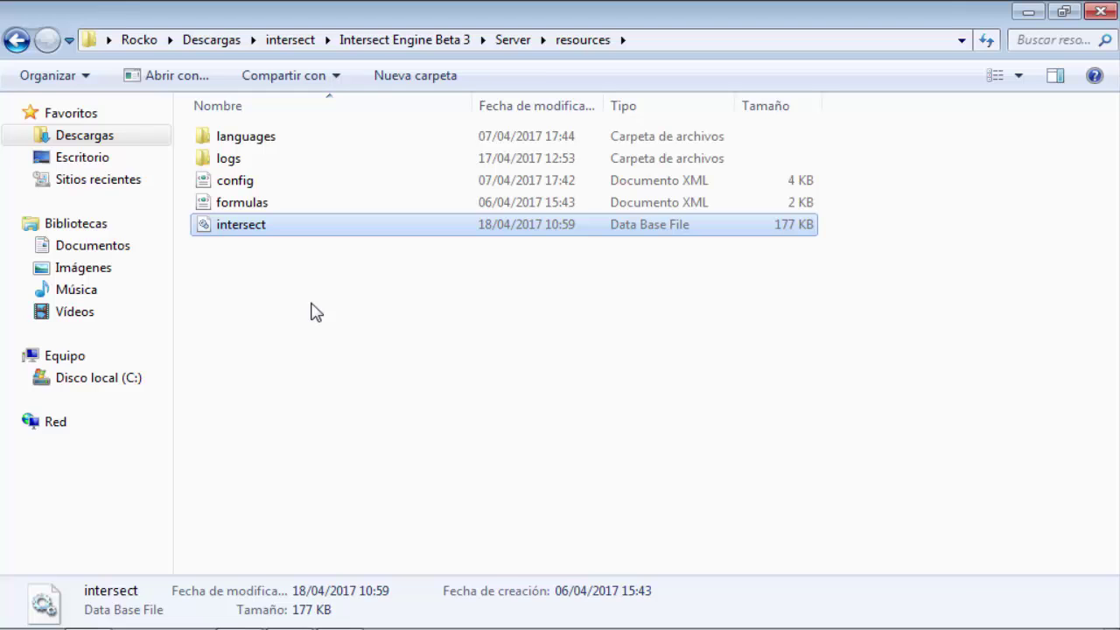
left_click(311, 310)
double_click(264, 229)
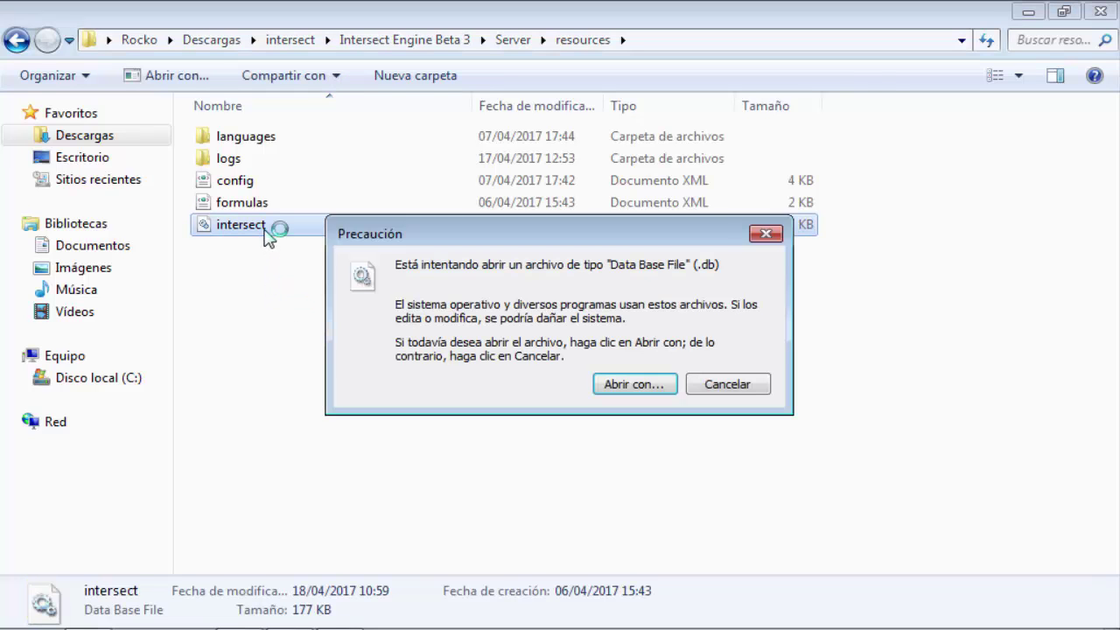
left_click(725, 384)
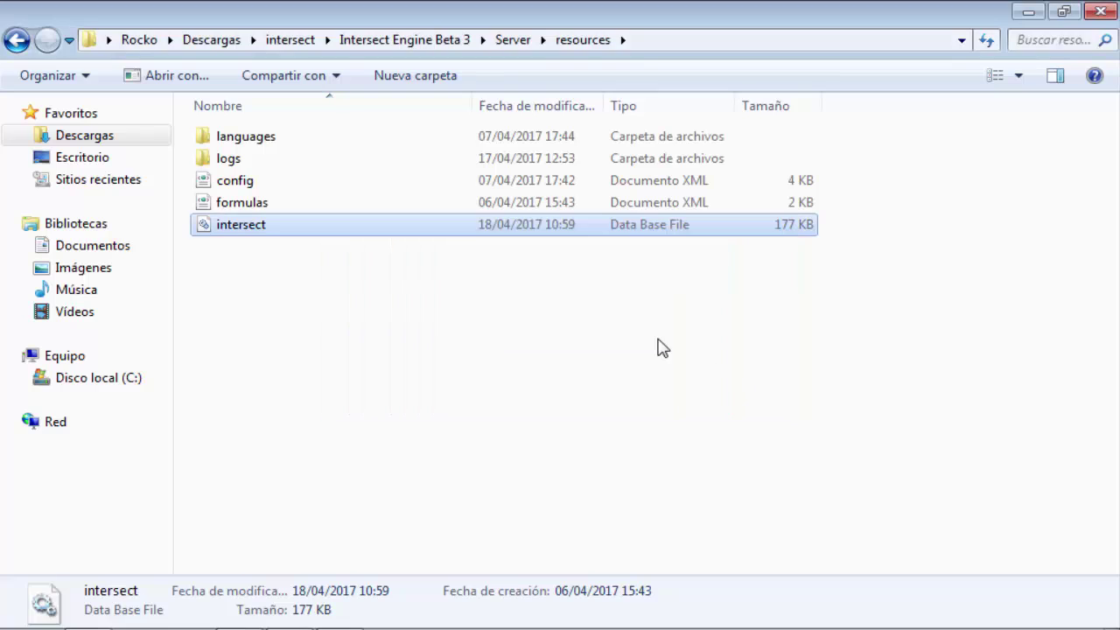
left_click(425, 350)
left_click(311, 233)
left_click(418, 410)
Step: Switch to Opera and view the SQLiteStudio downloads page
mouse_move(245, 623)
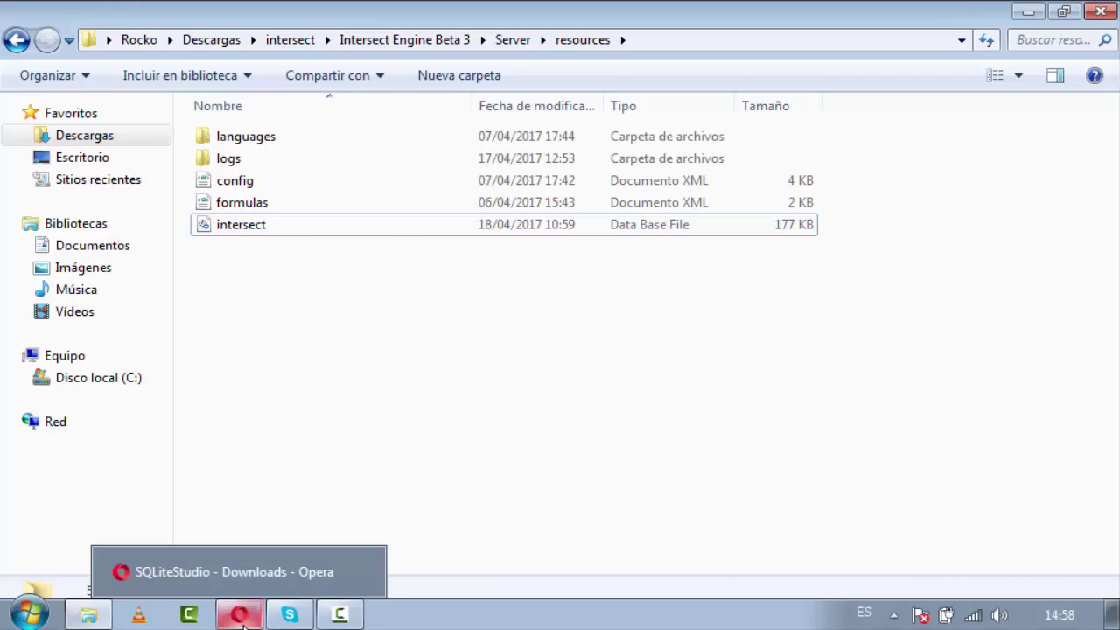
left_click(235, 572)
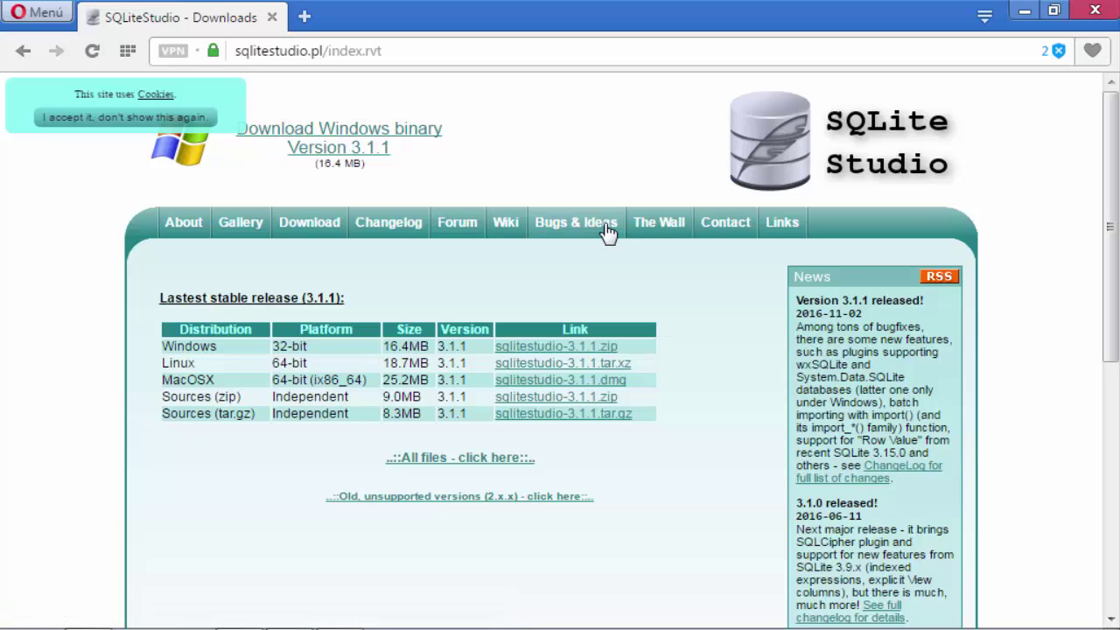
Step: Switch back to Windows Explorer and look through the files of the extracted SQLiteStudio folder
mouse_move(293, 623)
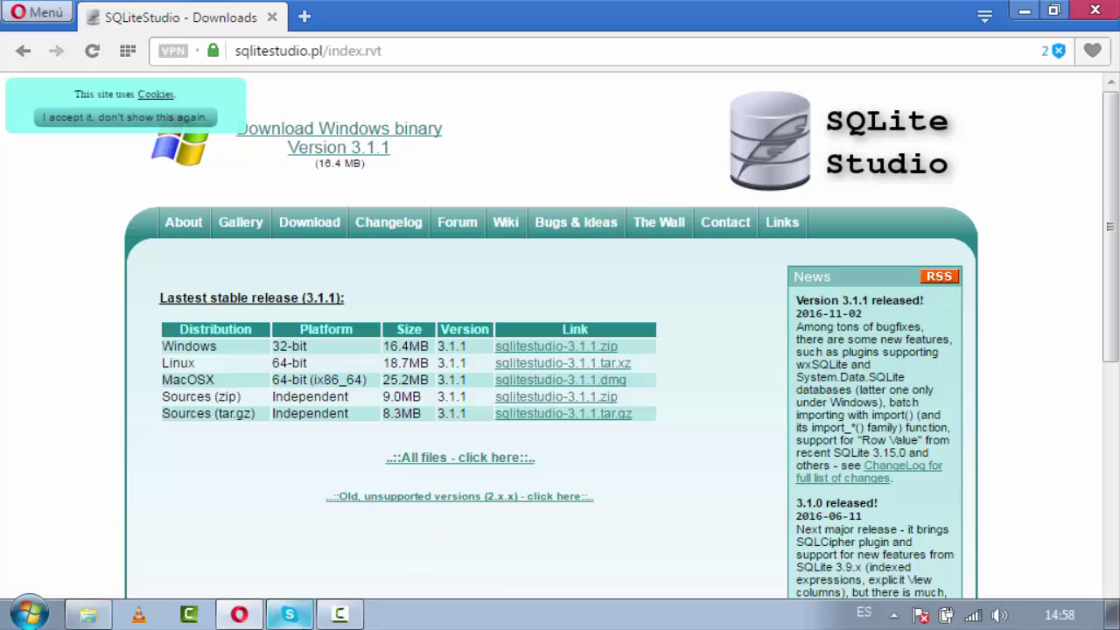
left_click(100, 616)
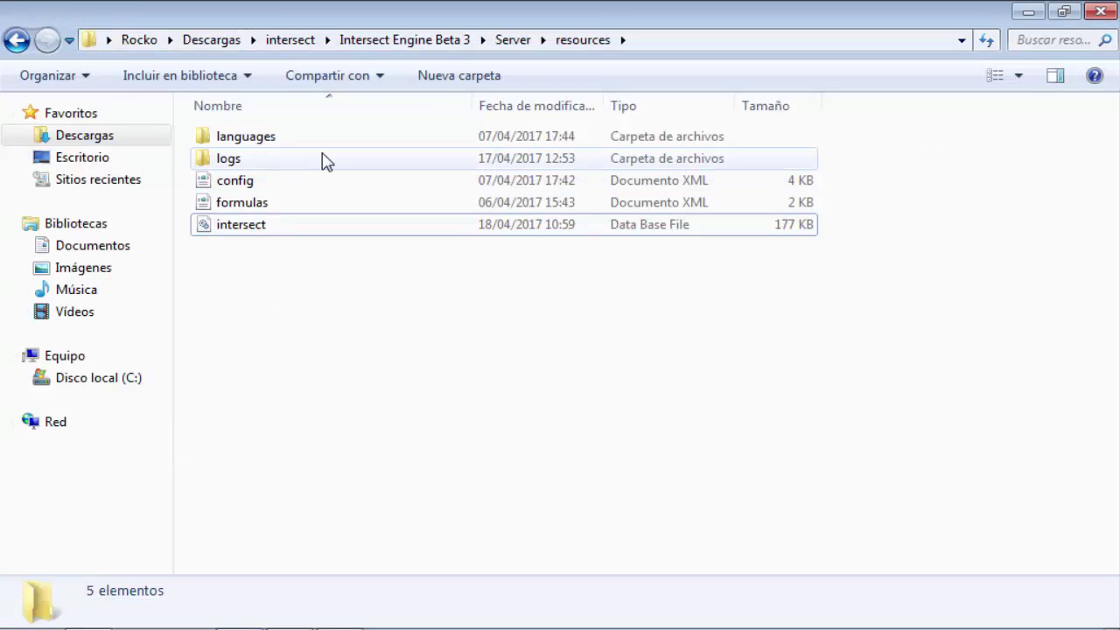
right_click(116, 162)
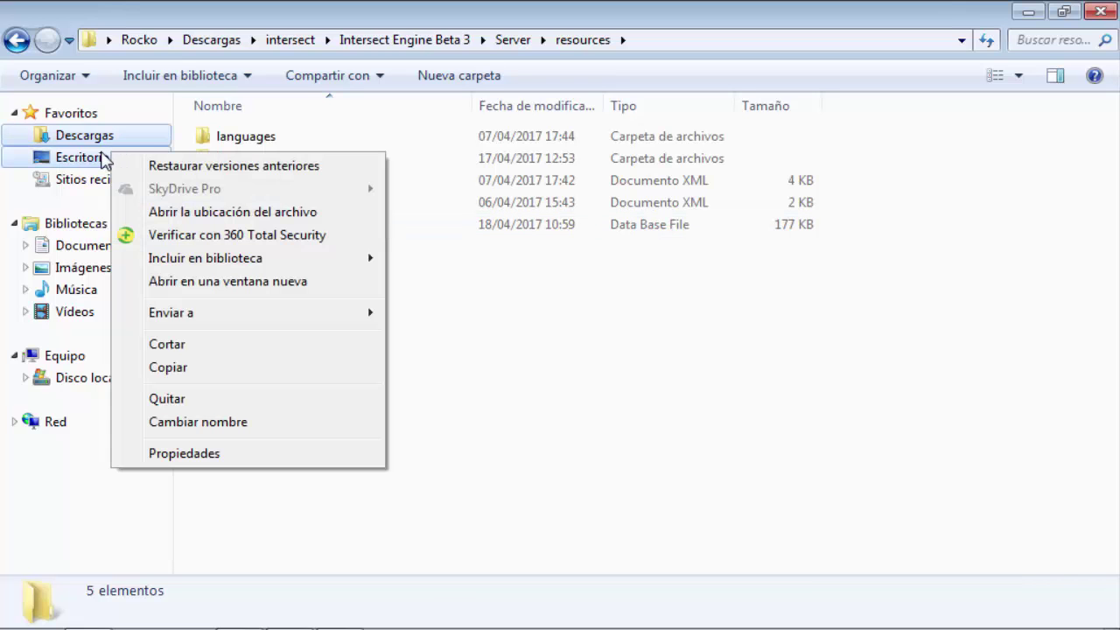
left_click(460, 352)
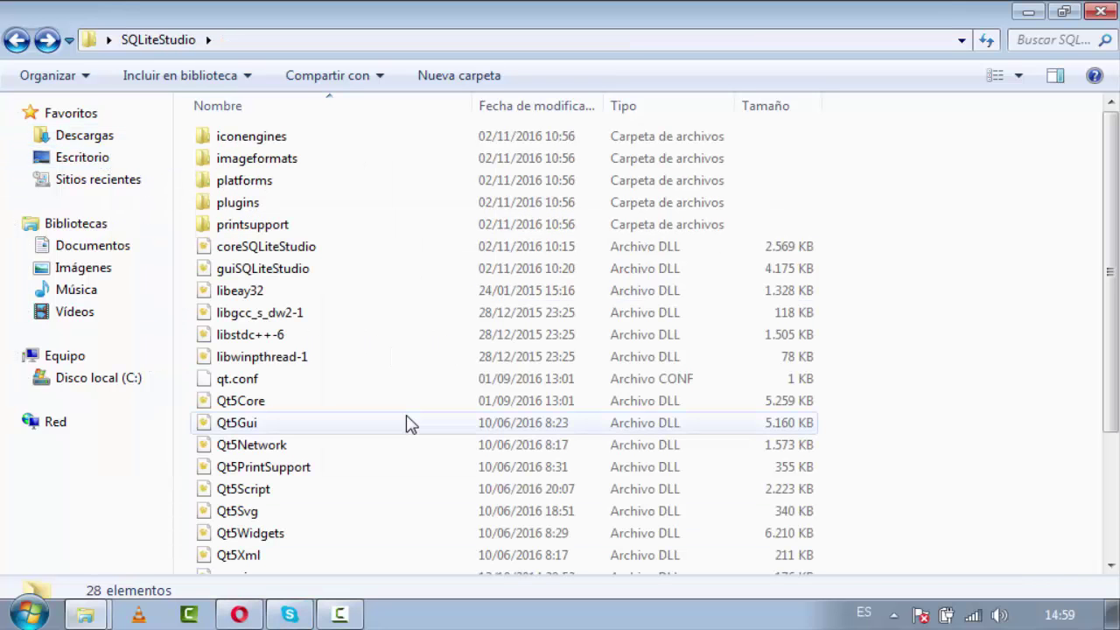
left_click(408, 423)
left_click(297, 315)
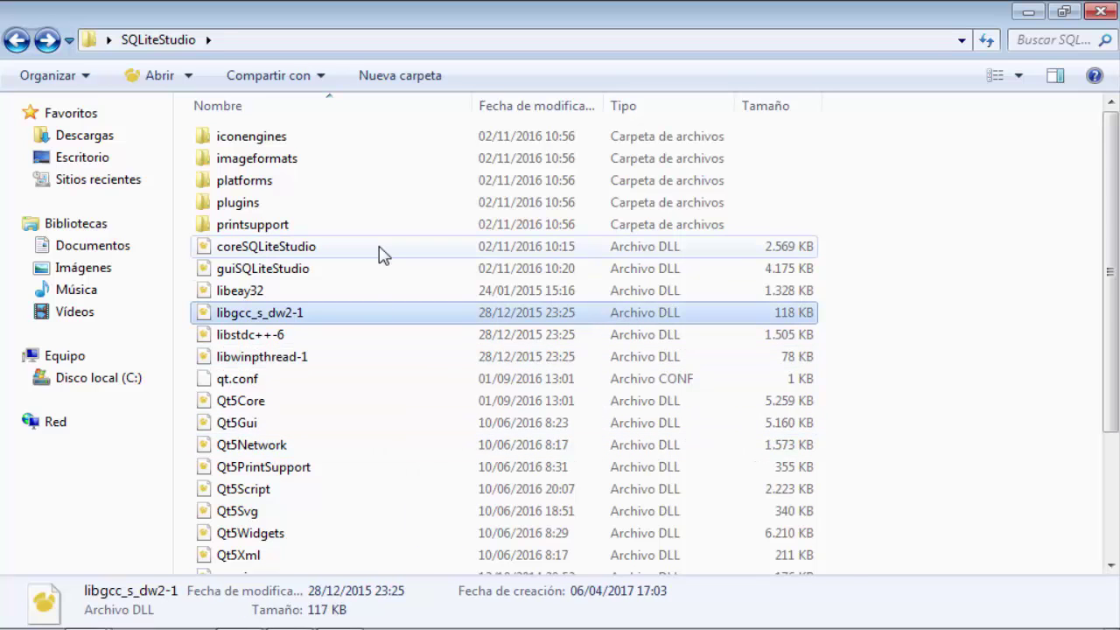
scroll(382, 252, "down", 3)
scroll(383, 253, "up", 3)
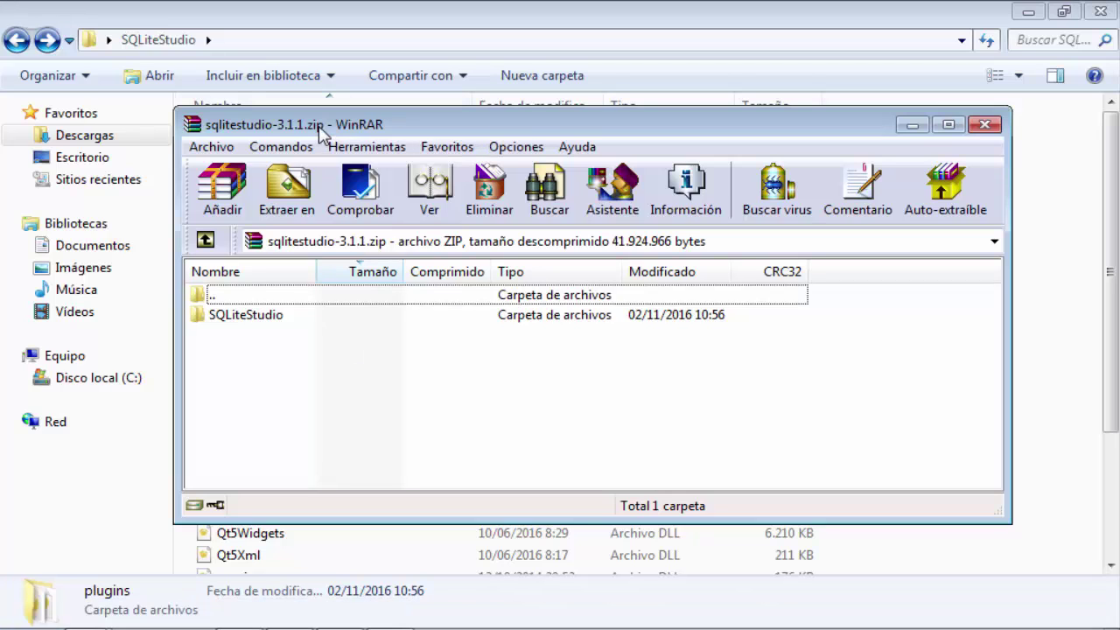
Step: Examine the SQLiteStudio folder inside the sqlitestudio-3.1.1.zip archive and close the archive
left_click(324, 316)
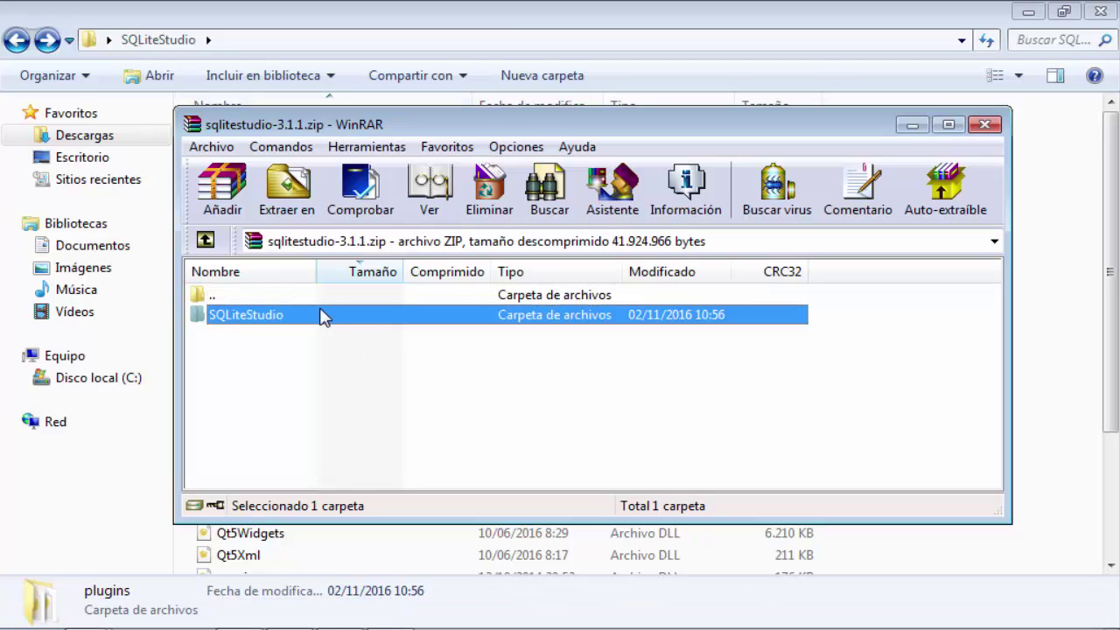
double_click(238, 317)
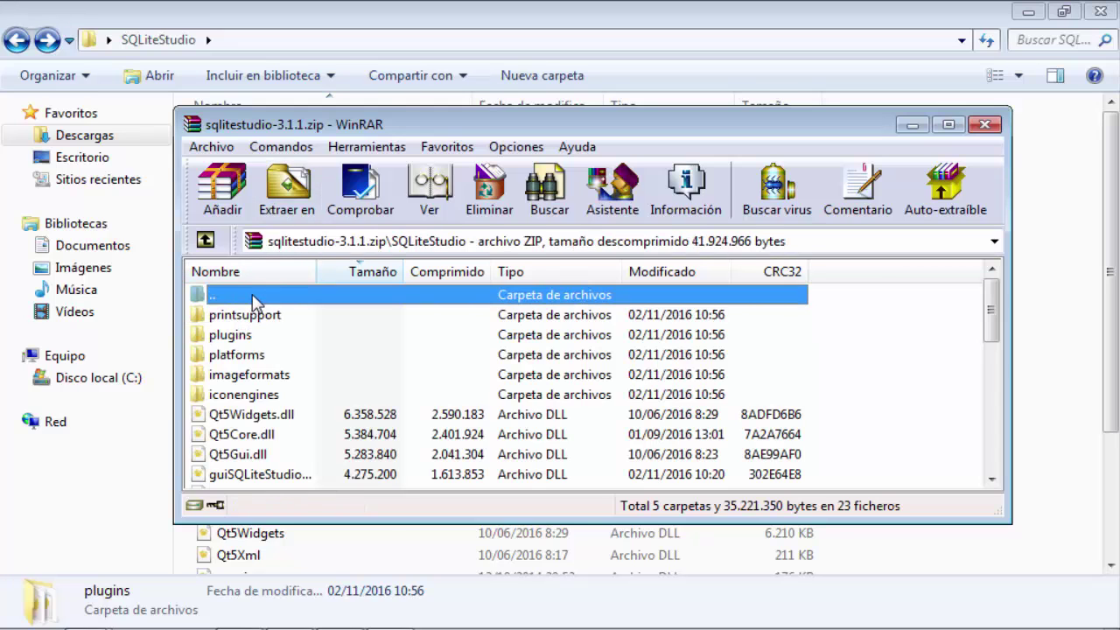
double_click(252, 300)
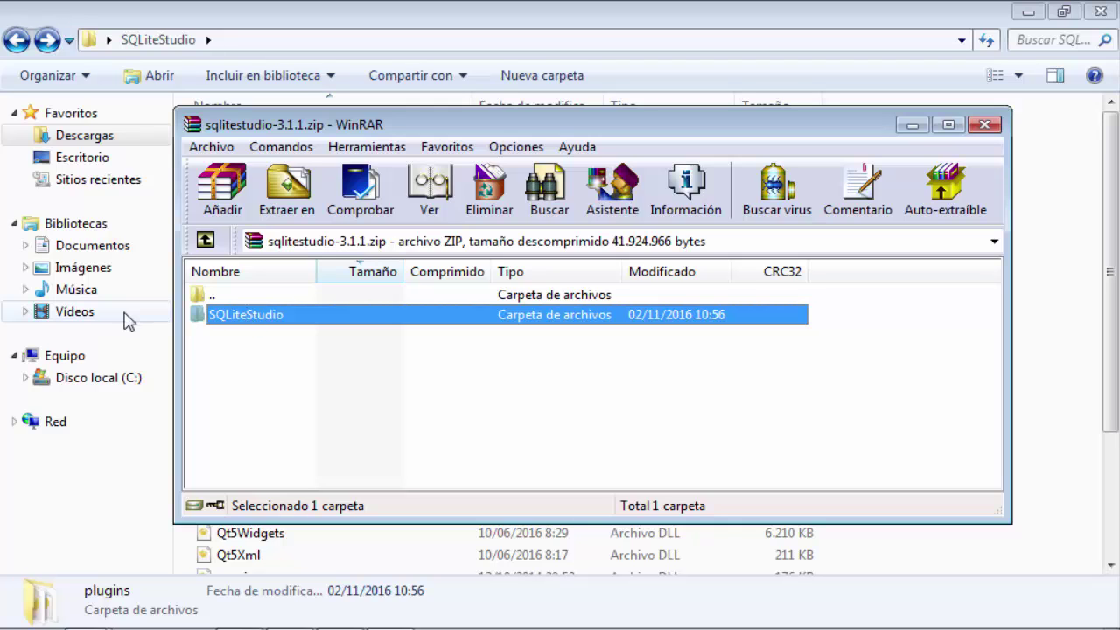
left_click(996, 126)
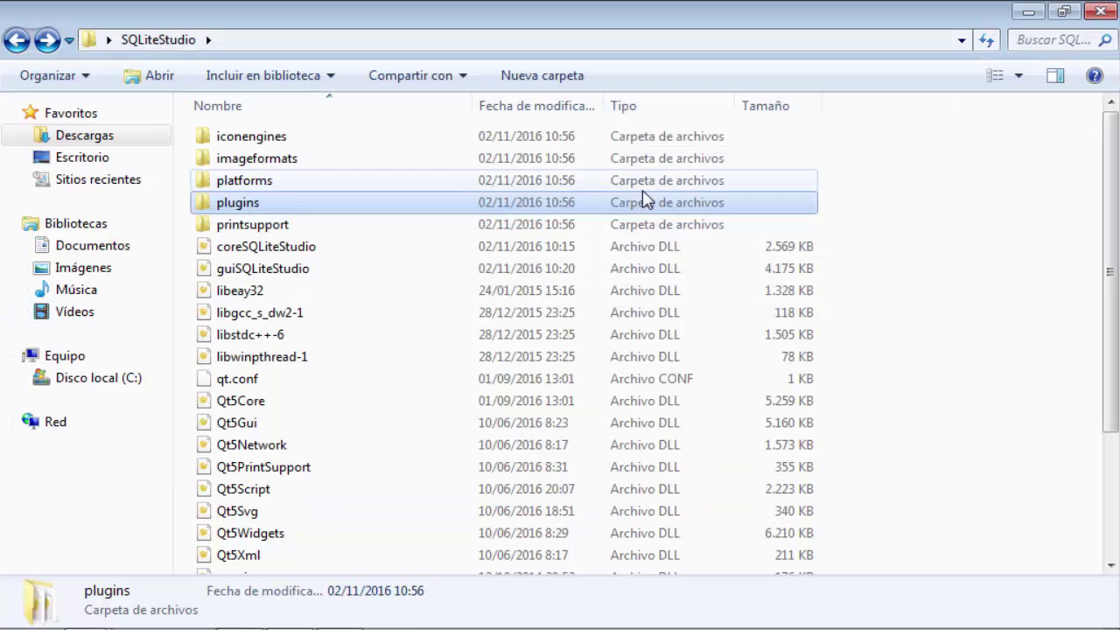
Step: Look through the extracted SQLiteStudio folder down to its application files
left_click(390, 180)
left_click(284, 252)
scroll(285, 254, "down", 3)
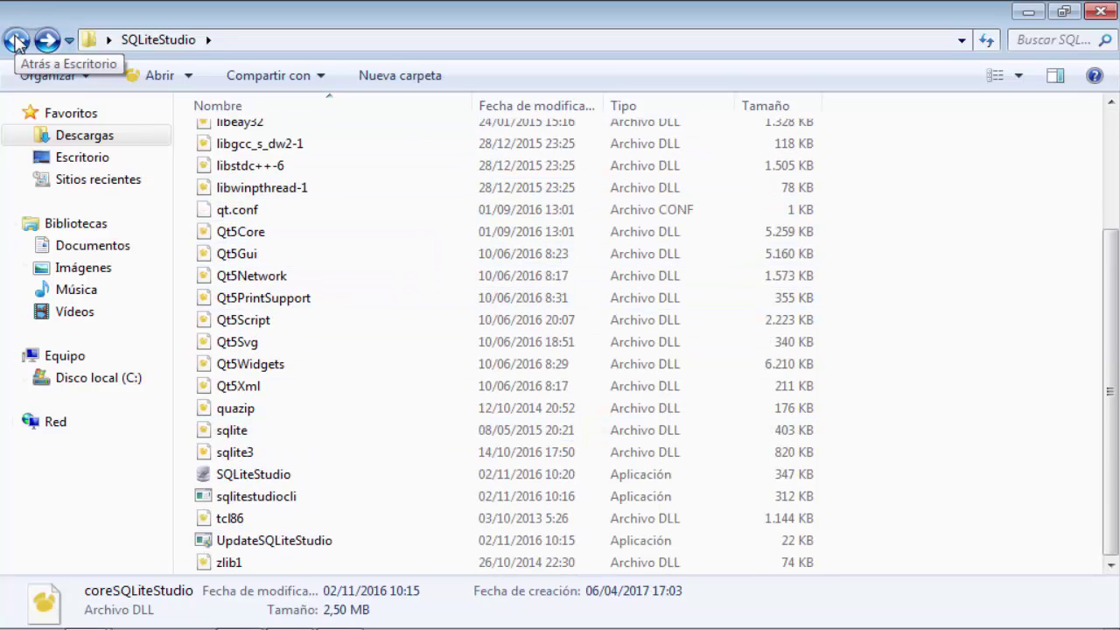
left_click(337, 195)
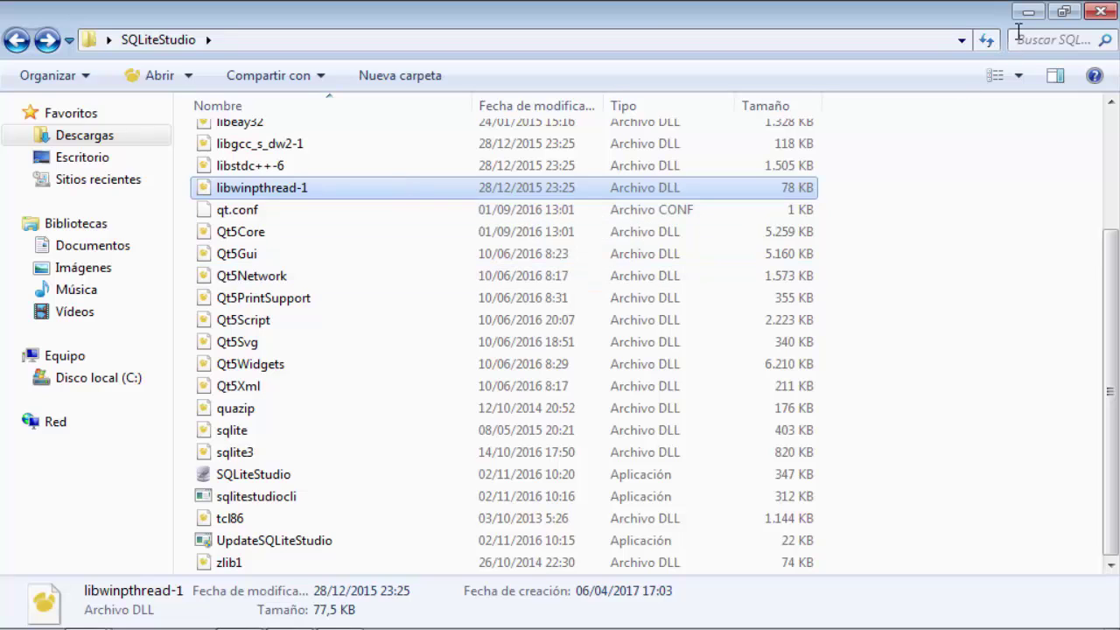
Step: Switch to the intersect folder window and launch Intersect Server from the Server folder of Intersect Engine Beta 3
mouse_move(297, 627)
mouse_move(85, 615)
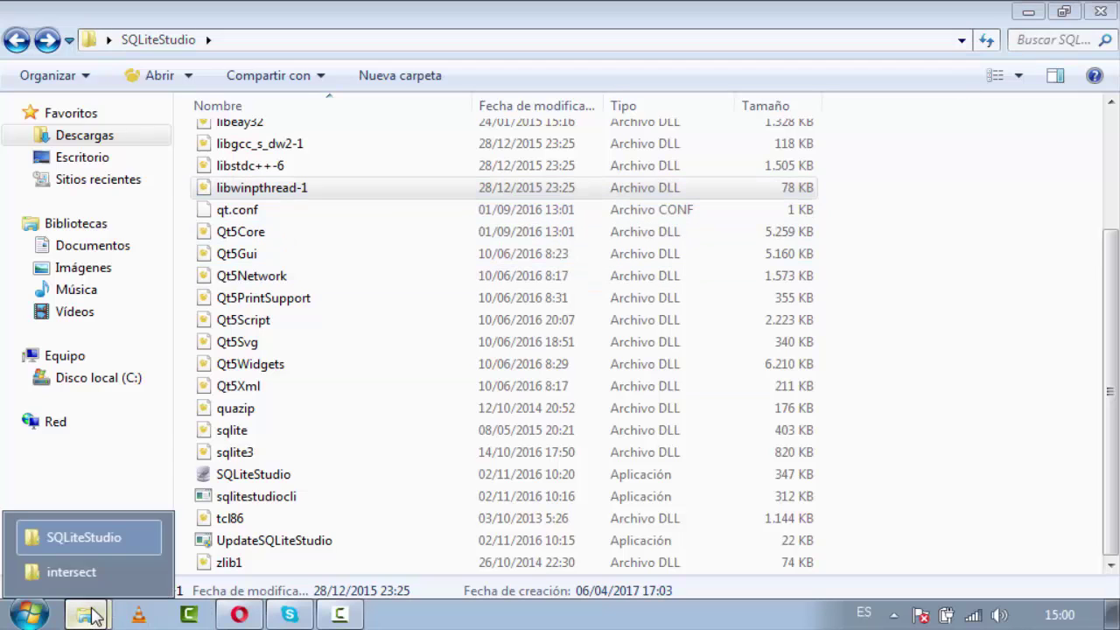
left_click(95, 570)
double_click(289, 138)
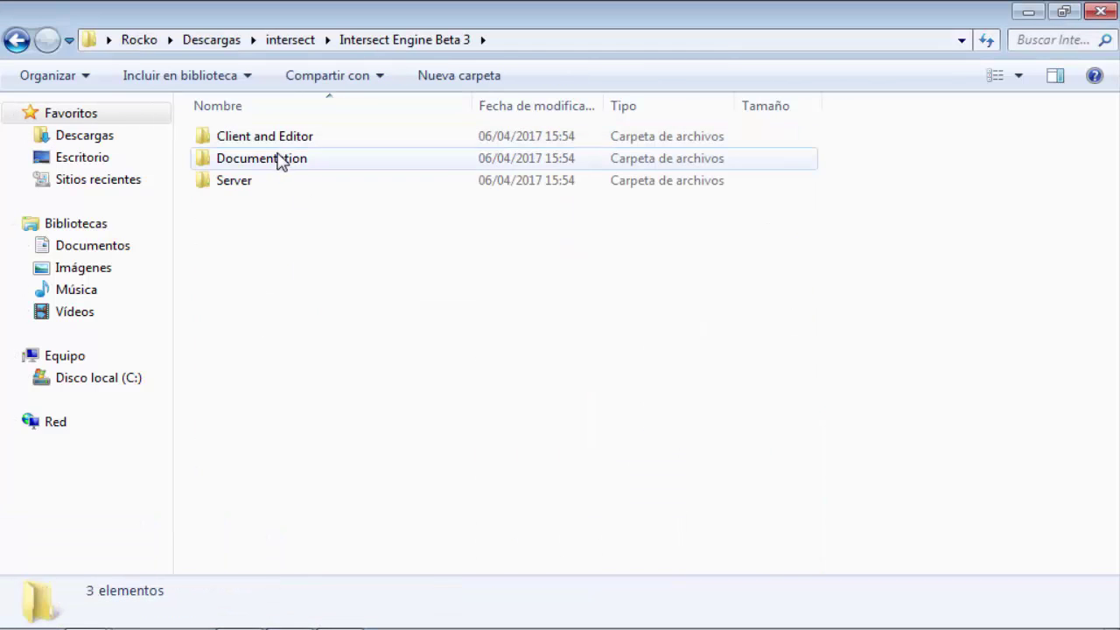
double_click(263, 182)
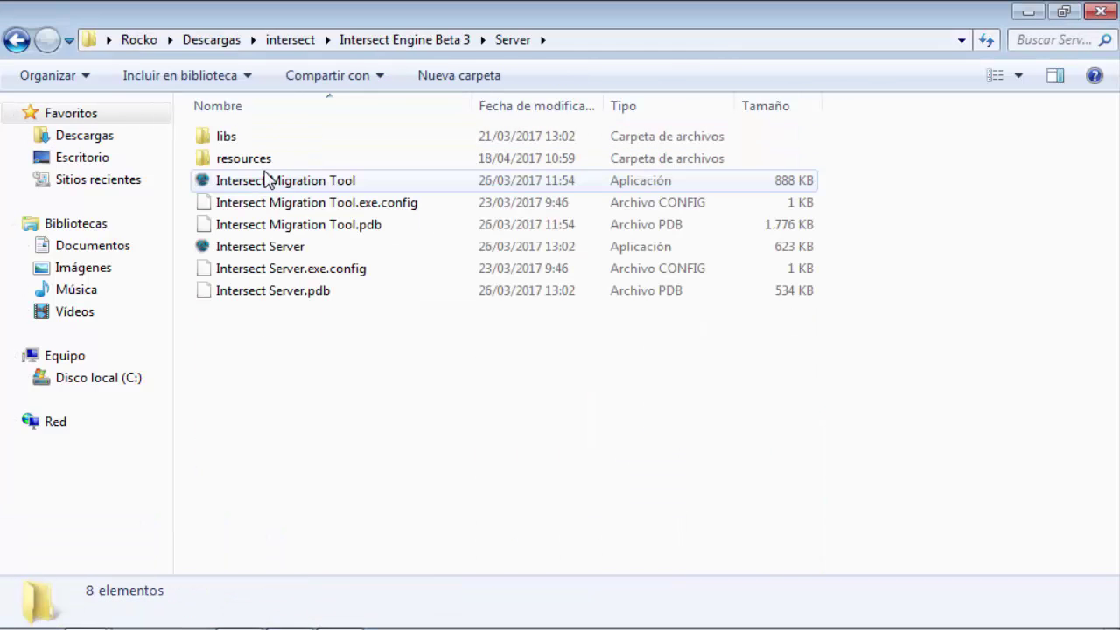
left_click(269, 246)
double_click(269, 246)
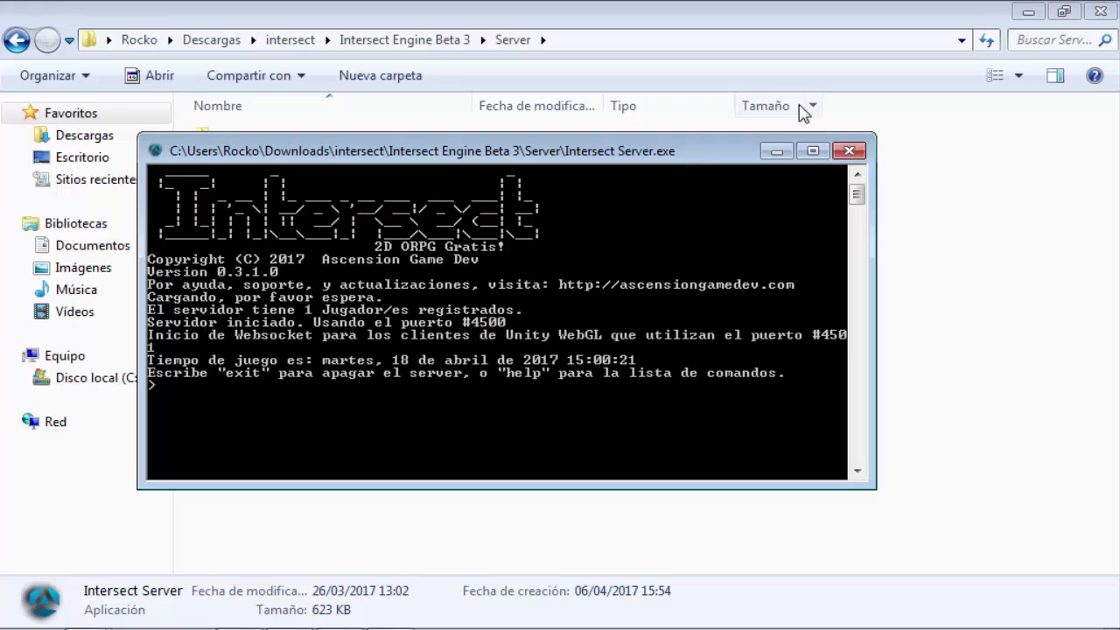
left_click(40, 44)
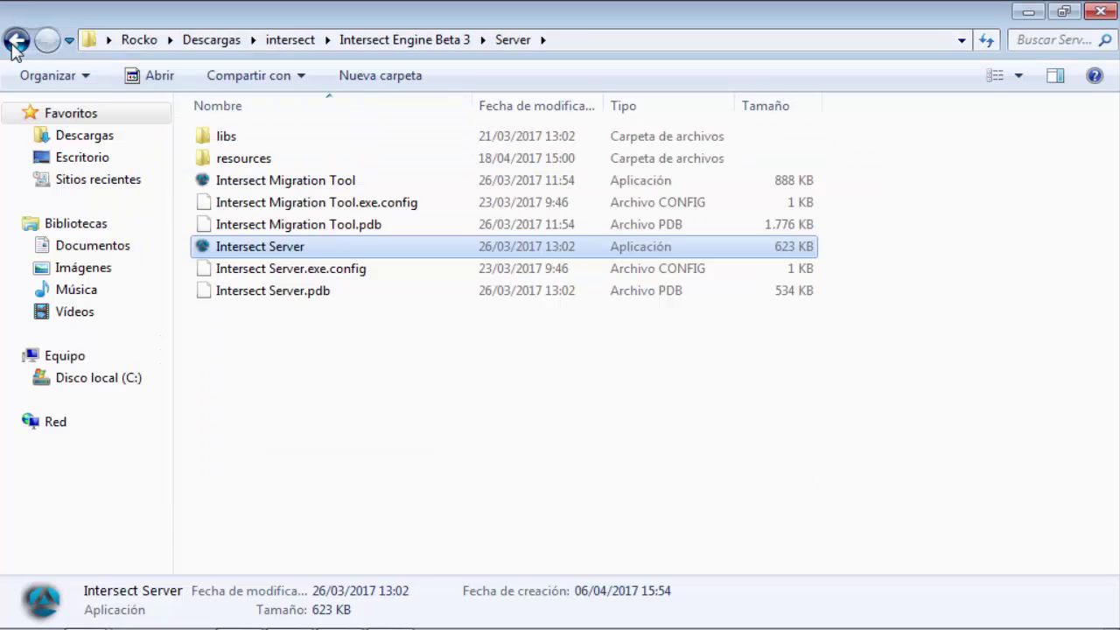
Step: Launch Intersect Client from the Client and Editor folder and log in to the game with the saved account
left_click(14, 42)
double_click(250, 138)
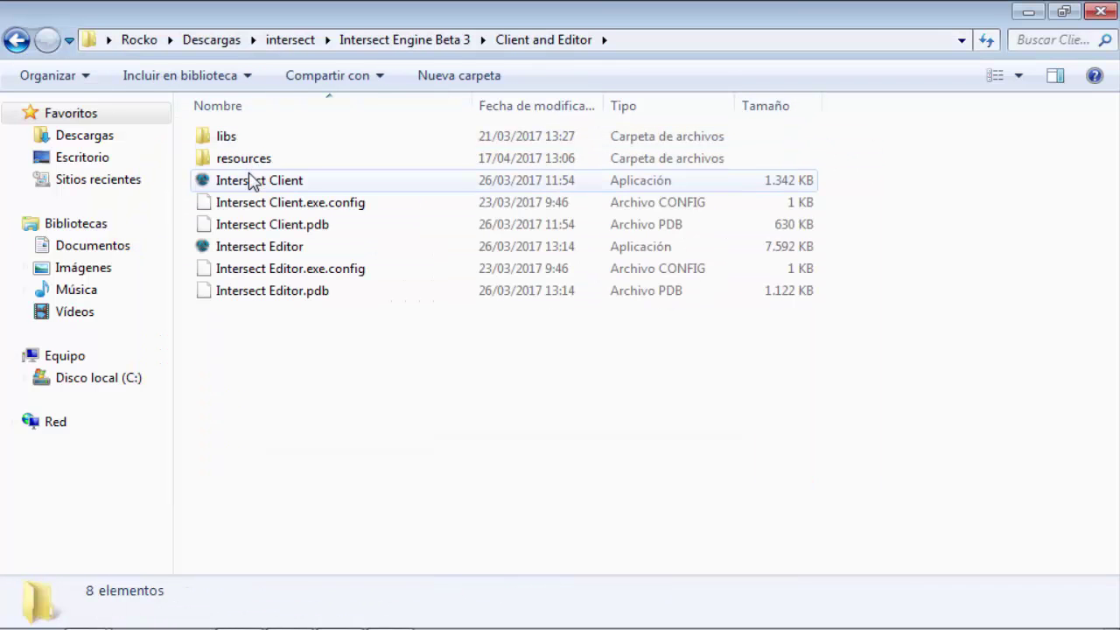
double_click(253, 181)
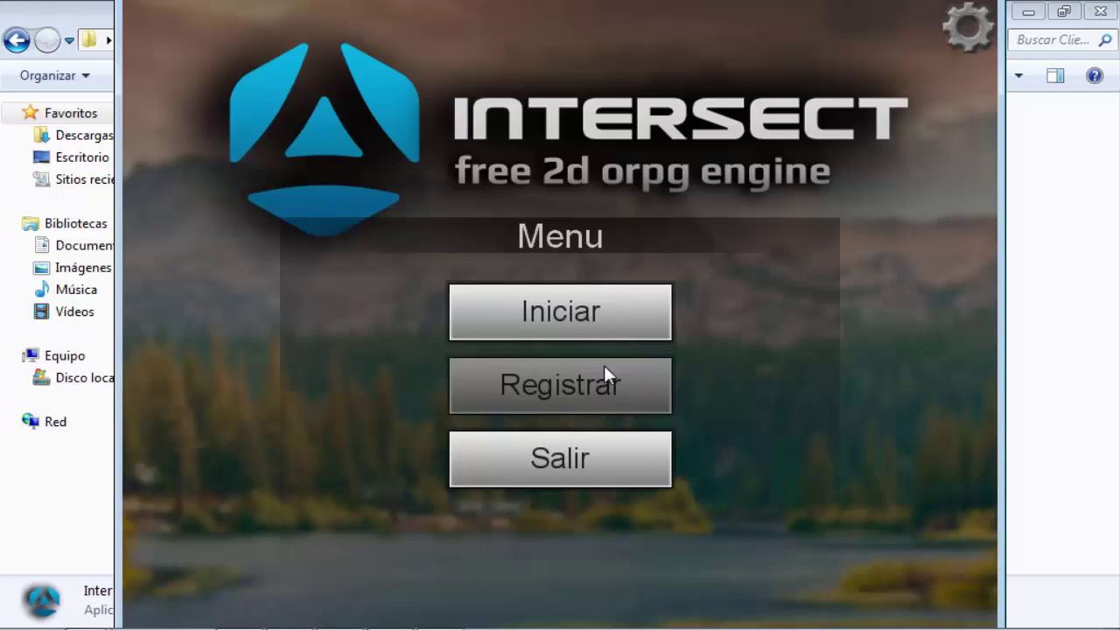
left_click(569, 311)
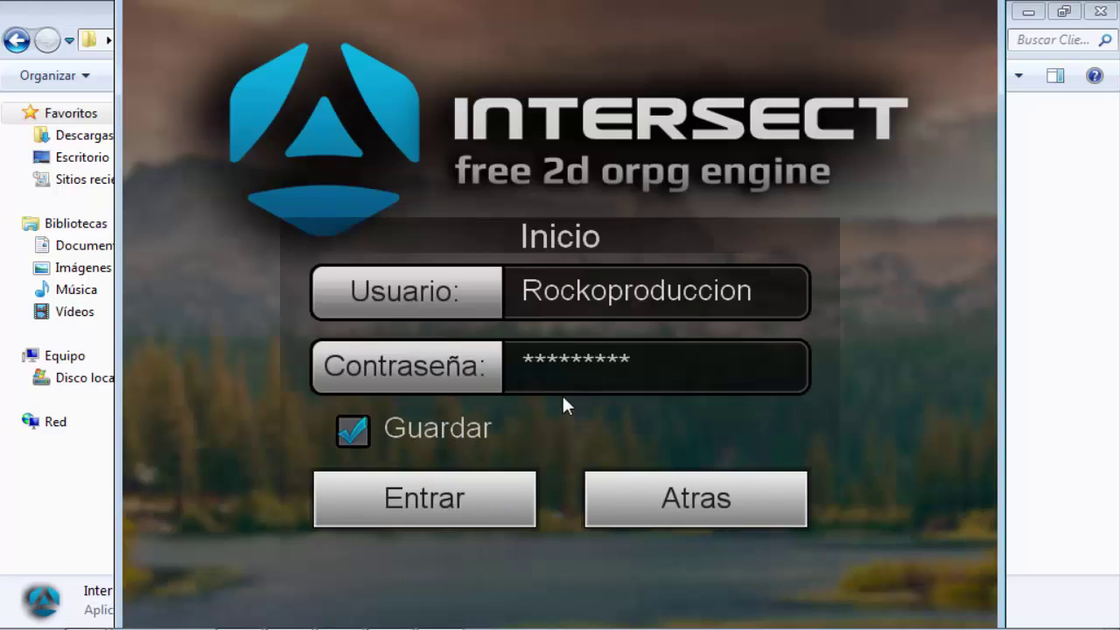
left_click(489, 474)
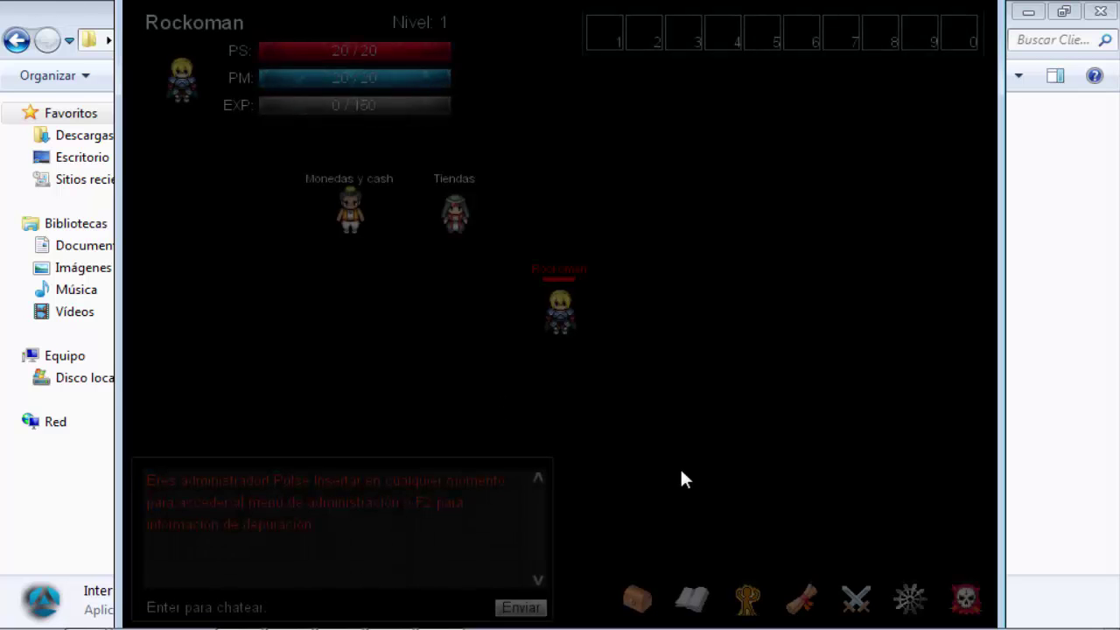
Step: Examine the currency and equipment items in the character's inventory and close the game client
left_click(638, 600)
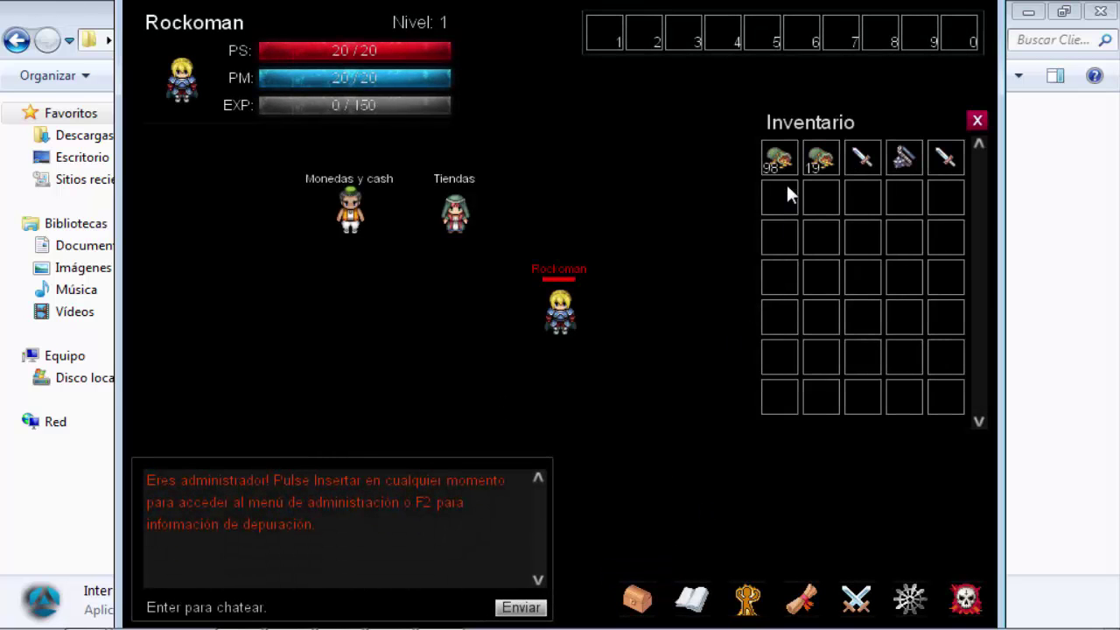
mouse_move(785, 175)
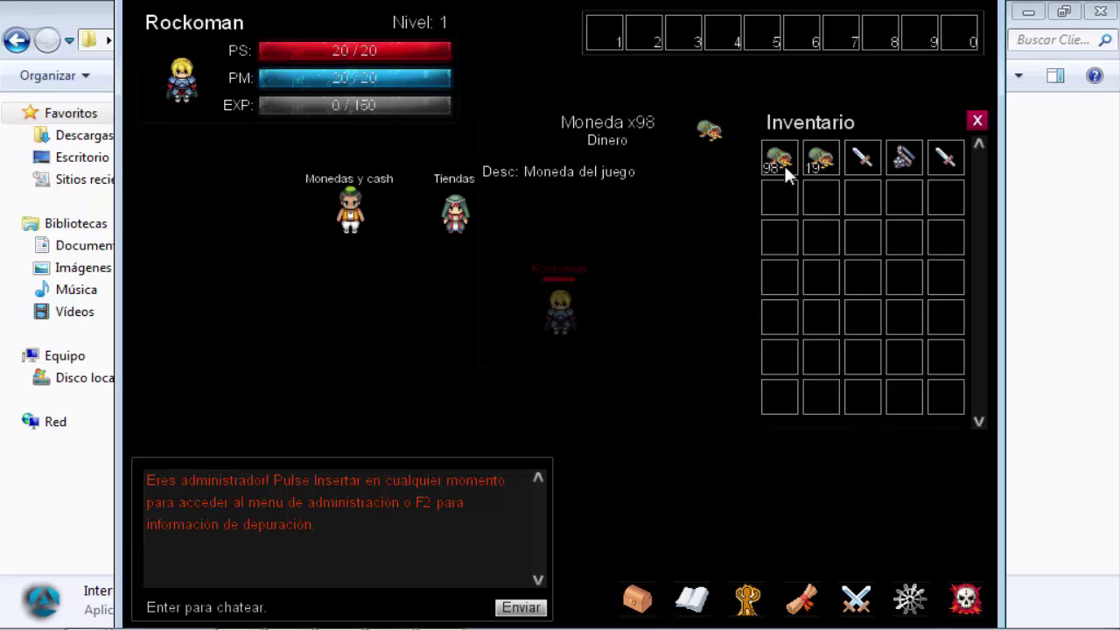
mouse_move(814, 162)
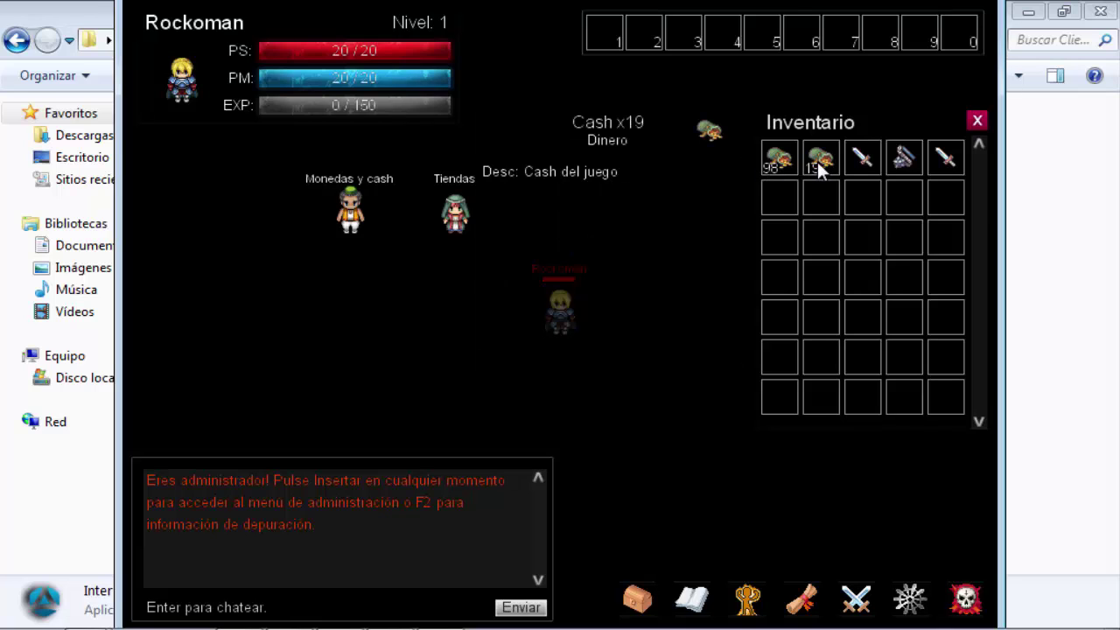
mouse_move(860, 162)
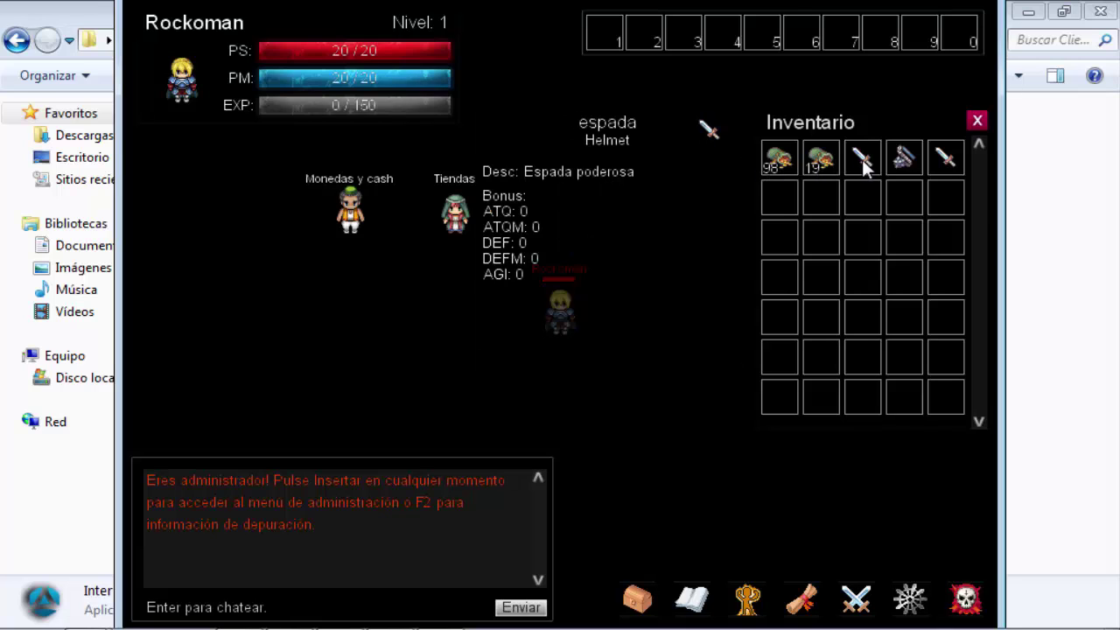
mouse_move(911, 154)
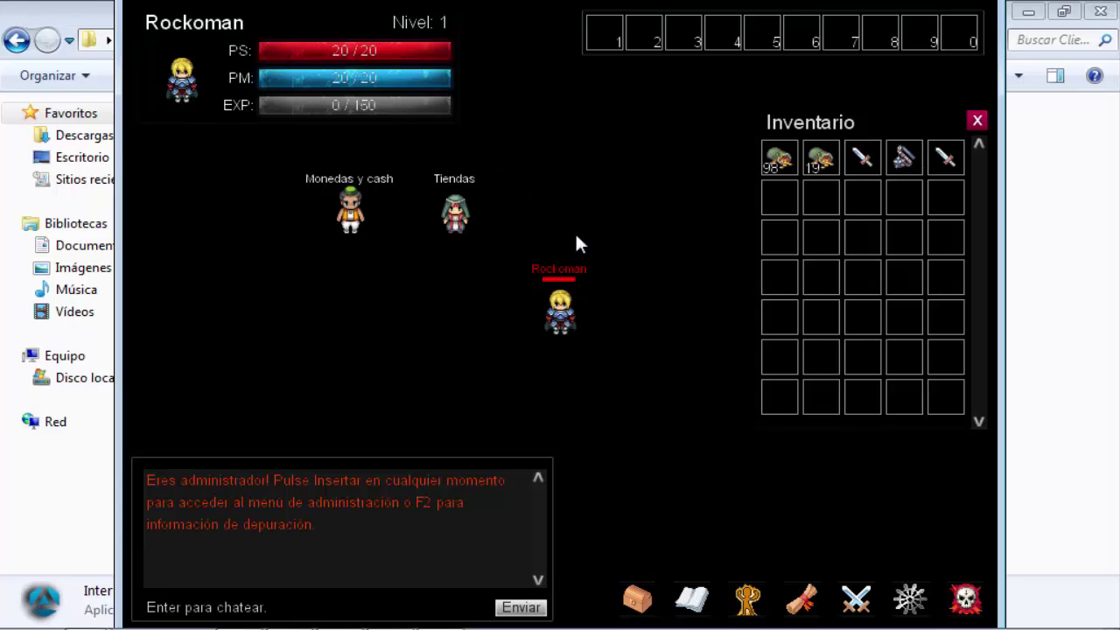
left_click(976, 121)
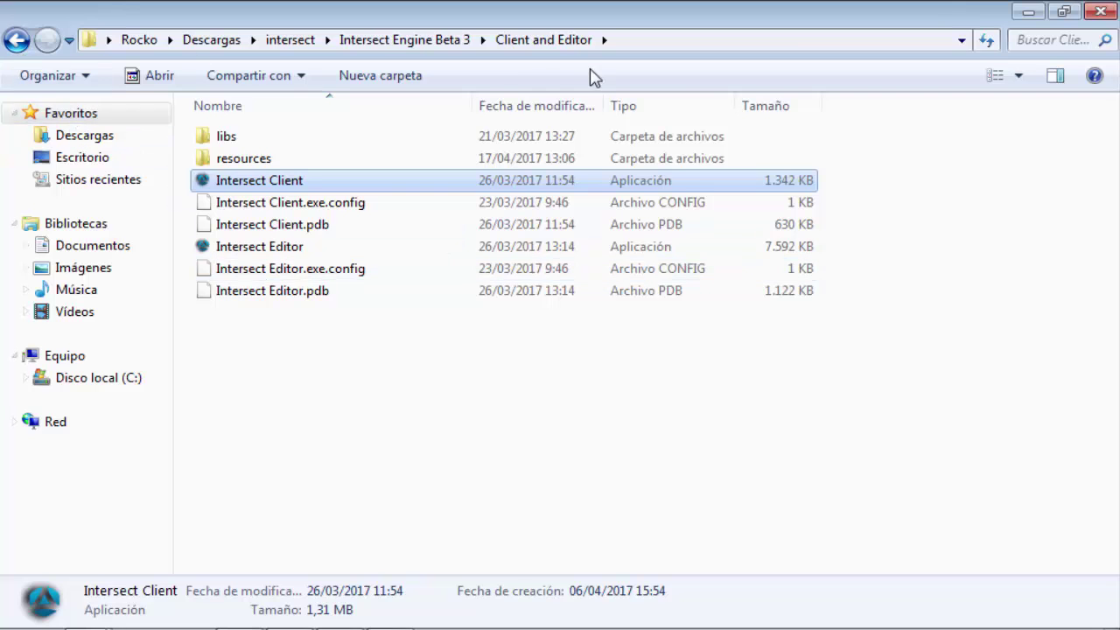
Step: Switch to the SQLiteStudio folder window and locate the SQLiteStudio application among its files
mouse_move(137, 624)
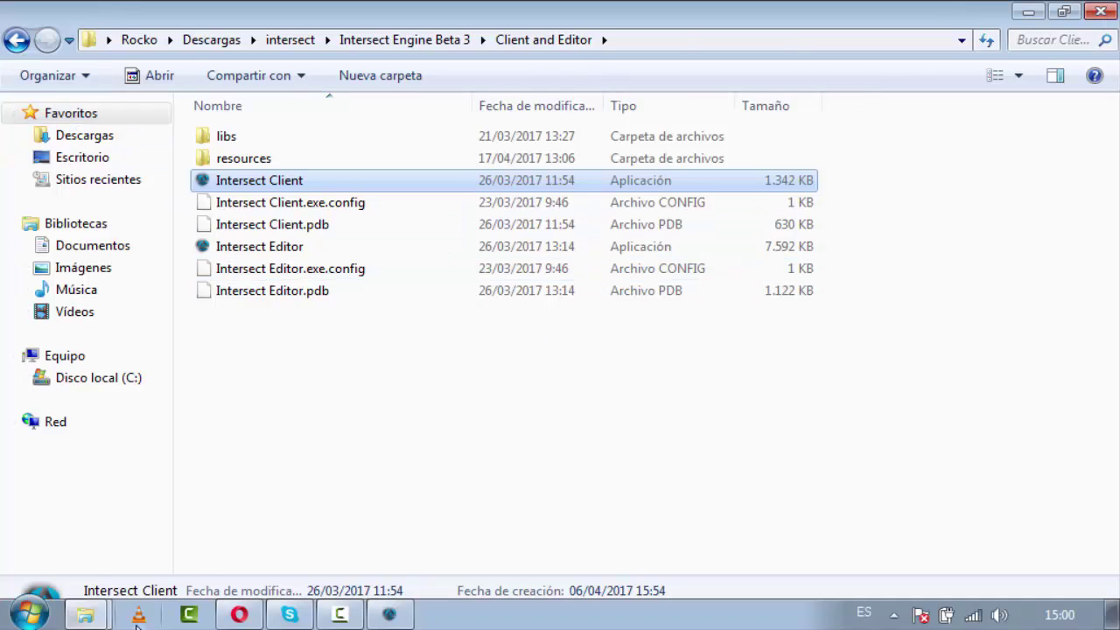
mouse_move(85, 615)
left_click(93, 541)
left_click(359, 254)
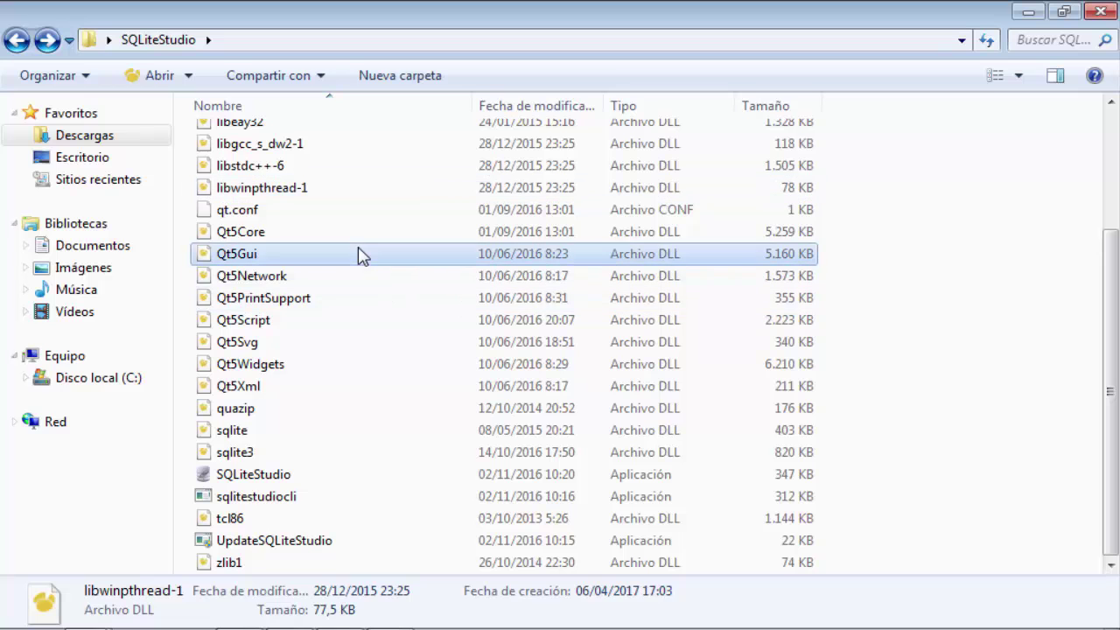
left_click(325, 366)
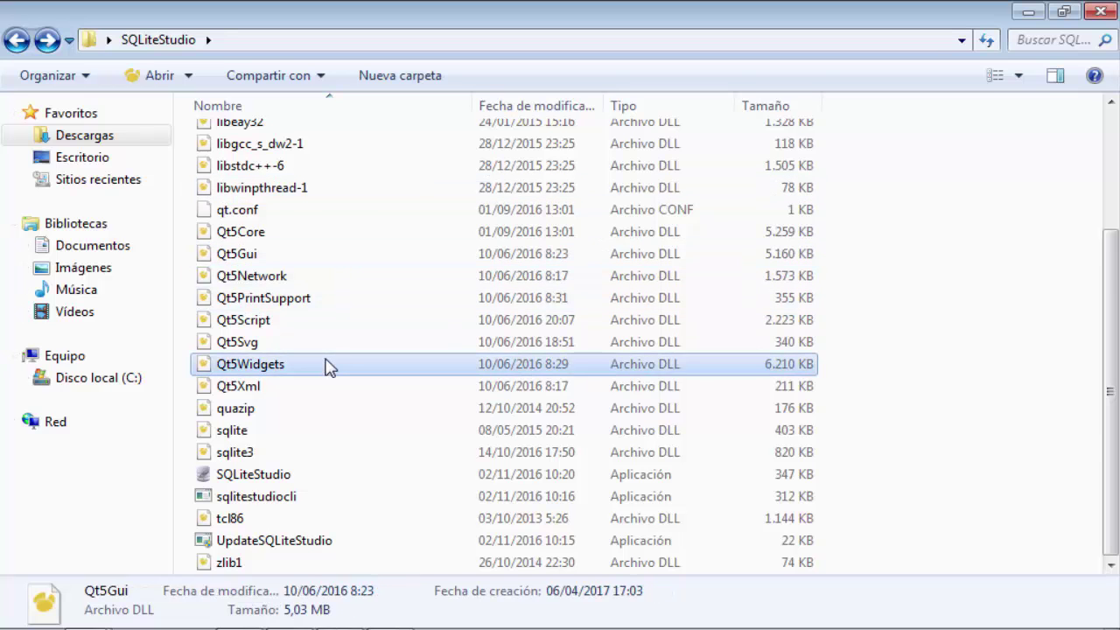
scroll(324, 363, "up", 3)
scroll(326, 366, "down", 3)
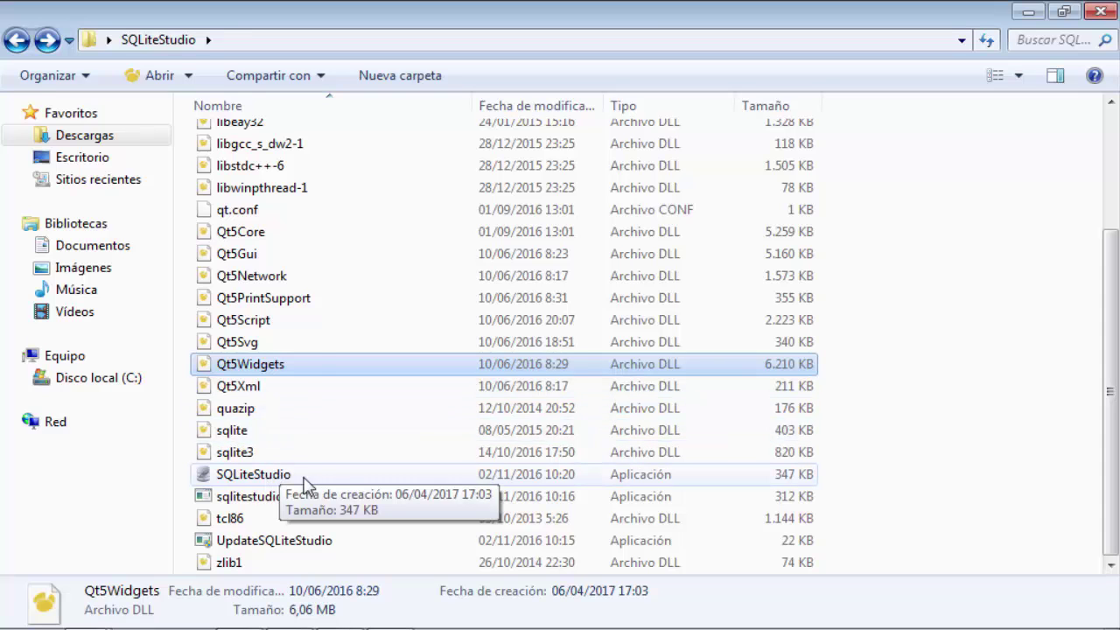
left_click(258, 453)
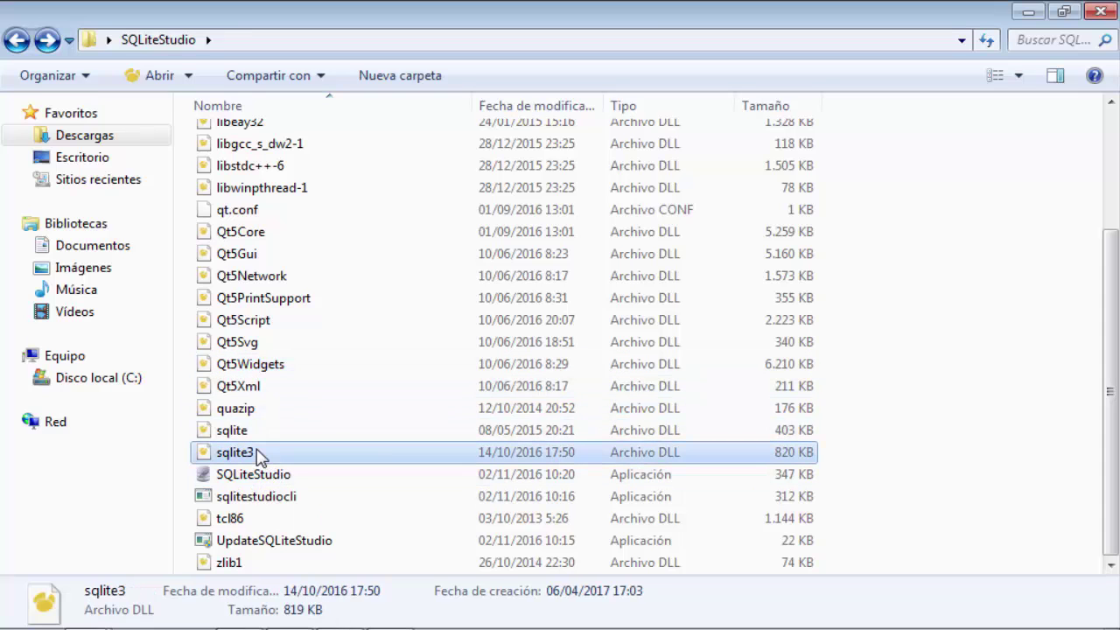
left_click(274, 474)
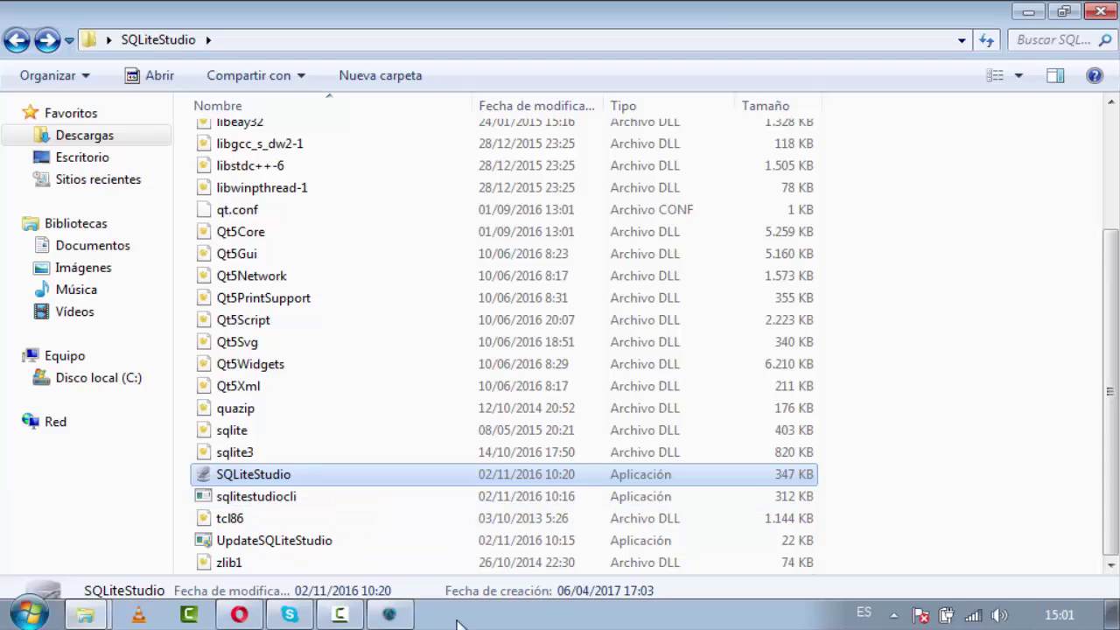
Step: Shut down the running Intersect Server console and launch SQLiteStudio from its folder
left_click(394, 614)
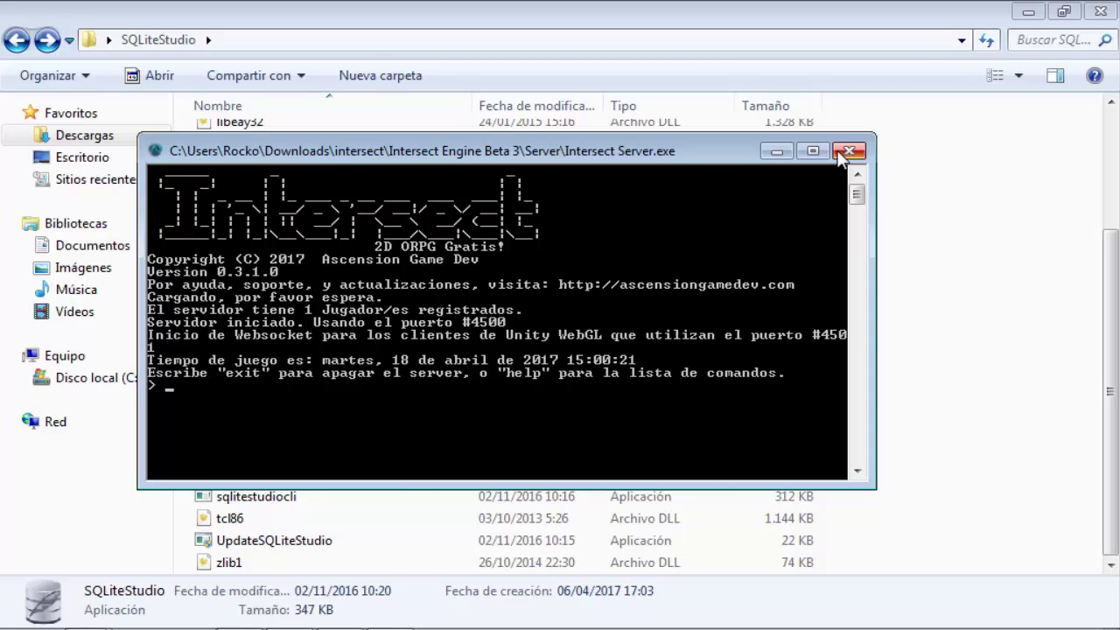
left_click(847, 151)
left_click(263, 430)
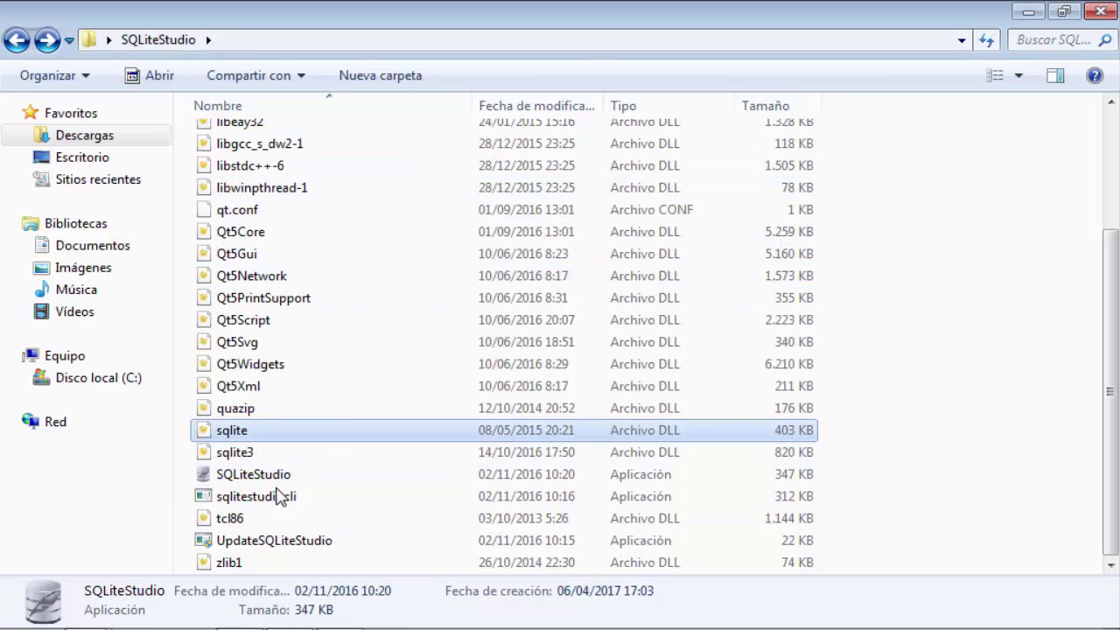
double_click(253, 475)
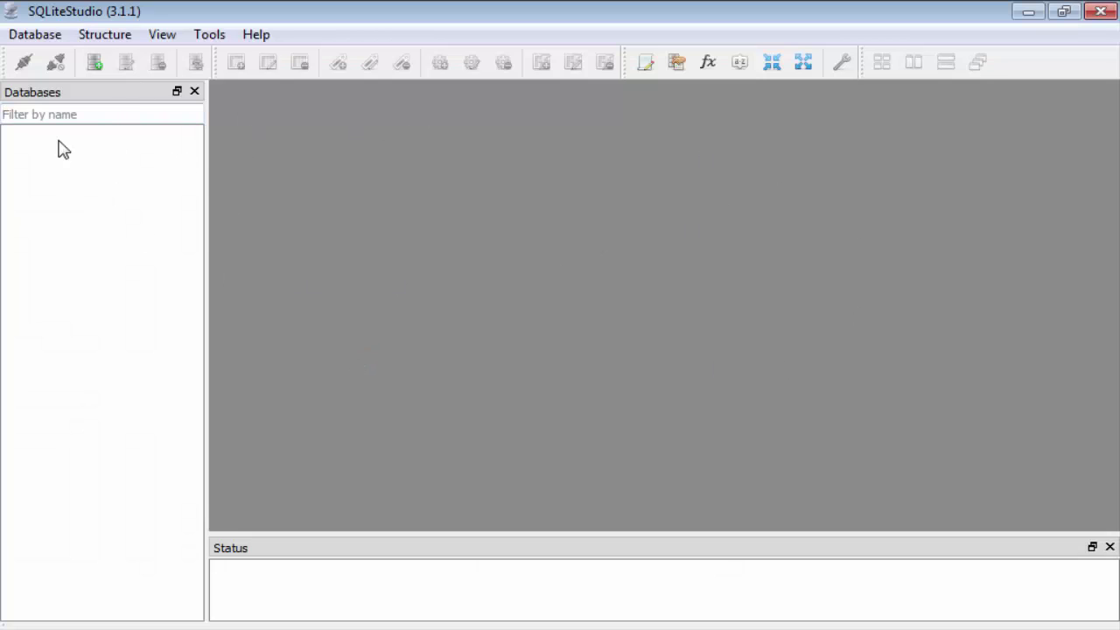
Step: Add intersect.db from the resources folder of Intersect Engine Beta 3's Server as an SQLite 3 database named intersect
left_click(19, 44)
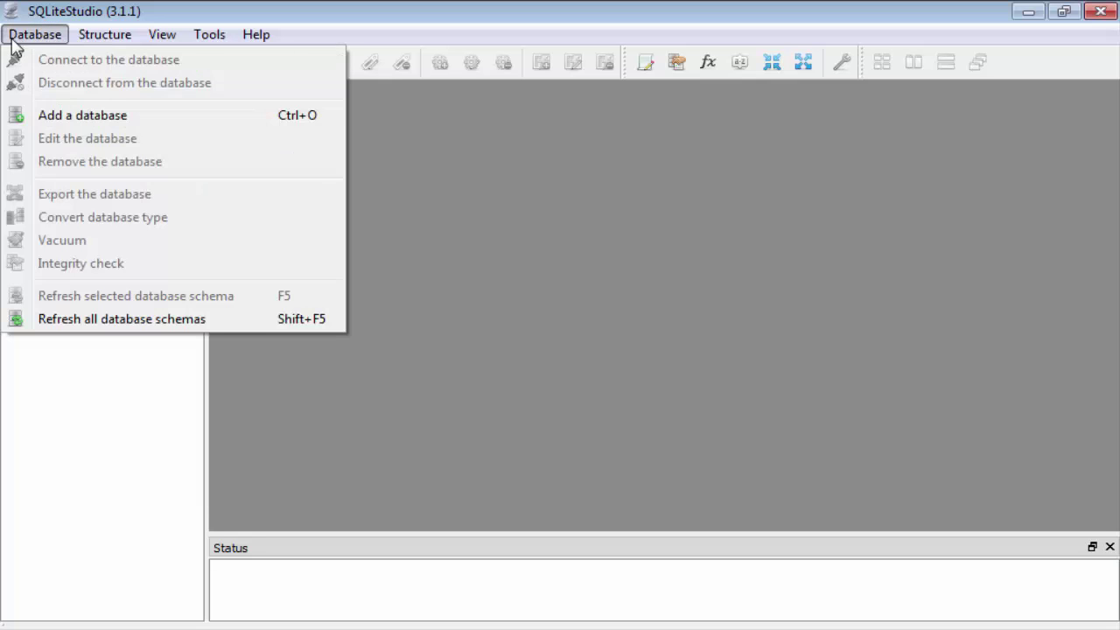
left_click(96, 123)
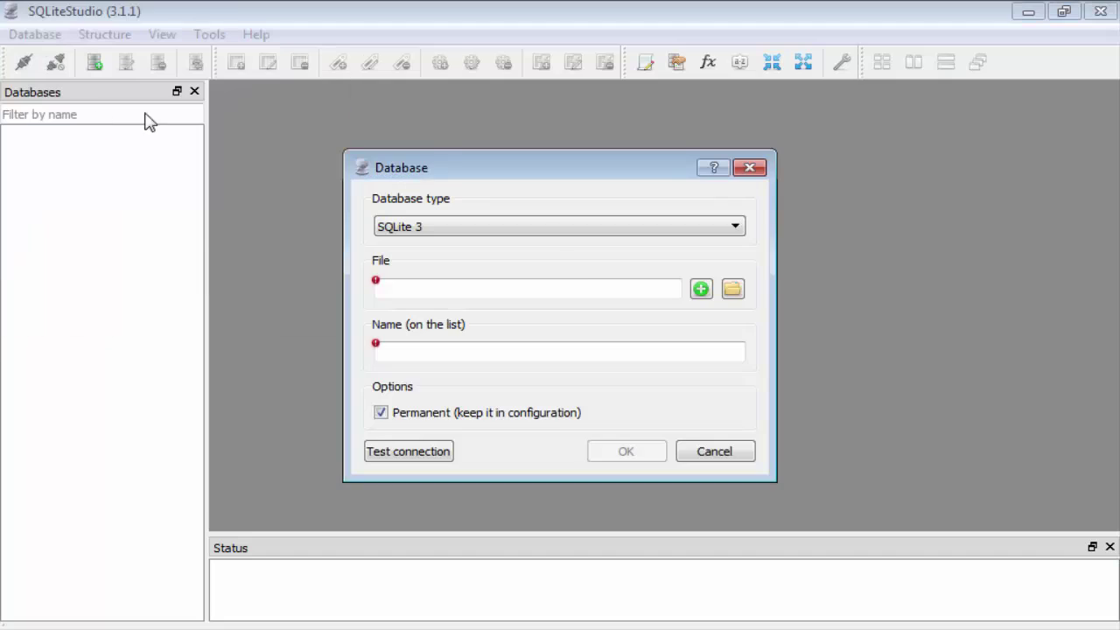
left_click(466, 229)
left_click(463, 228)
left_click(732, 289)
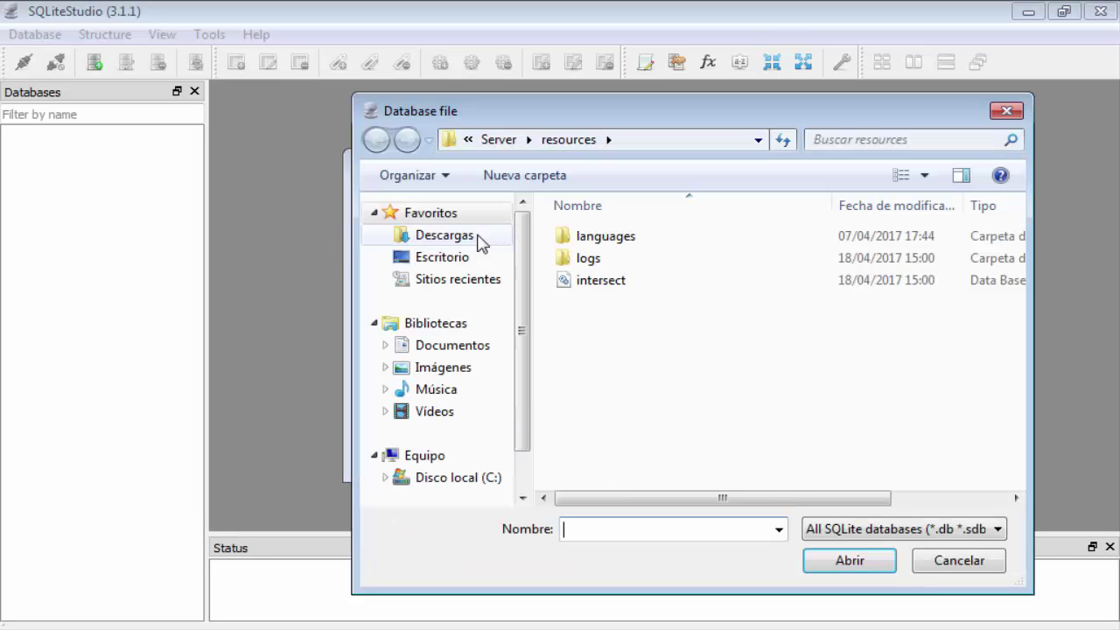
left_click(503, 144)
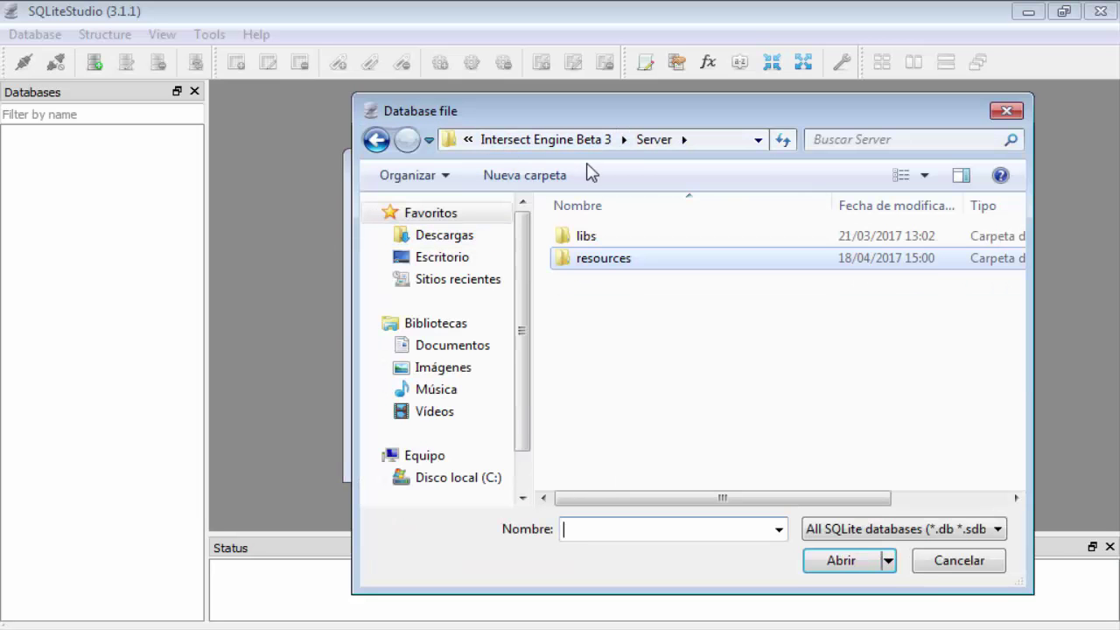
left_click(554, 145)
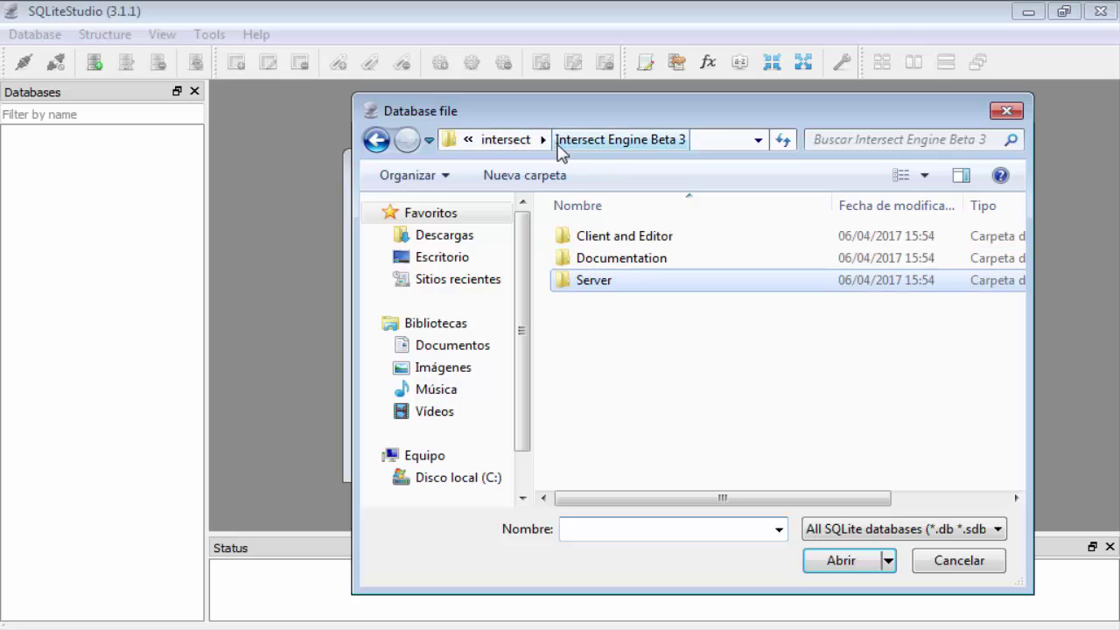
double_click(615, 278)
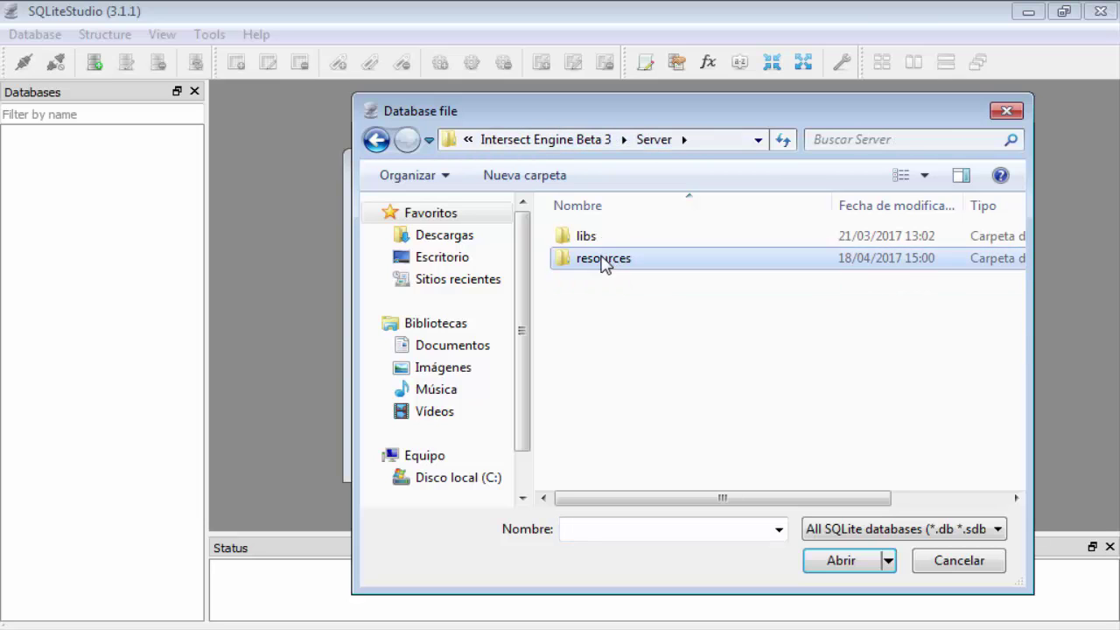
double_click(602, 261)
left_click(603, 283)
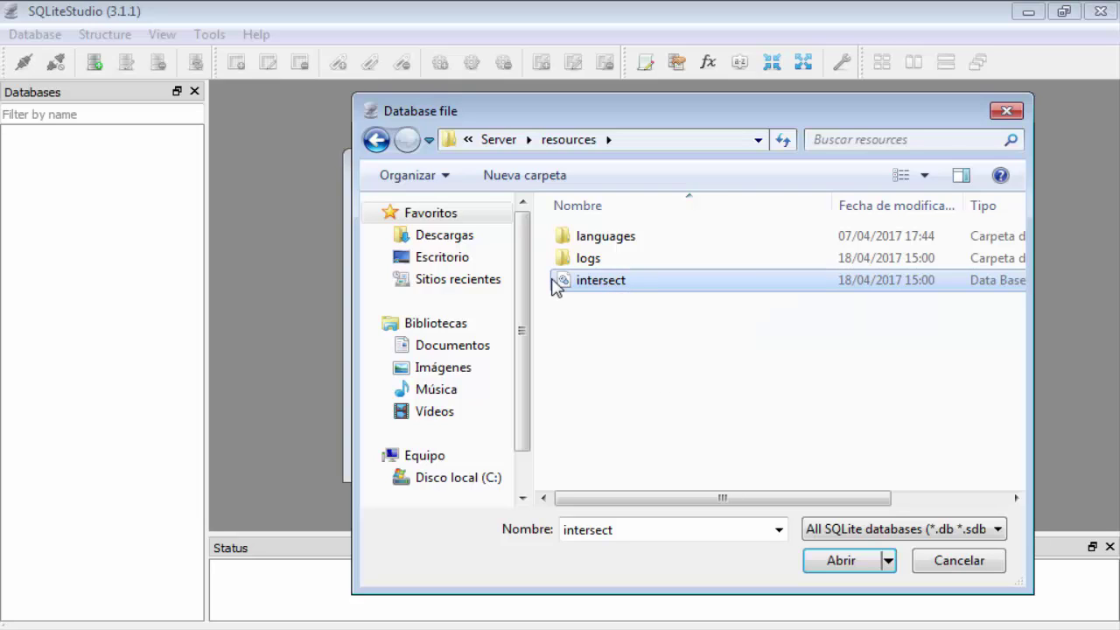
left_click(836, 561)
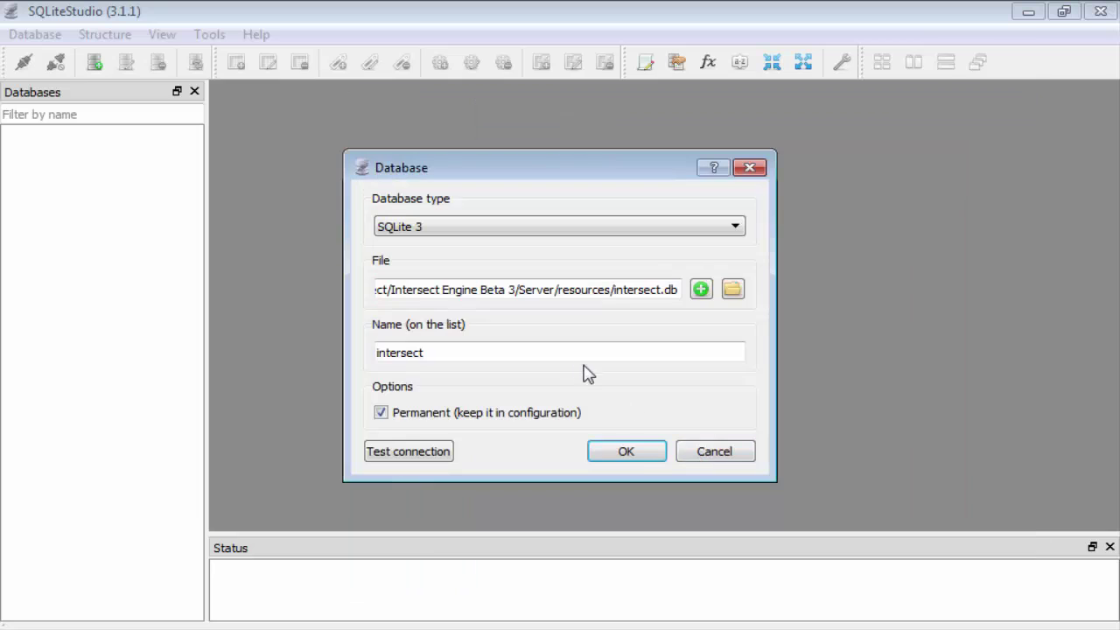
left_click(626, 451)
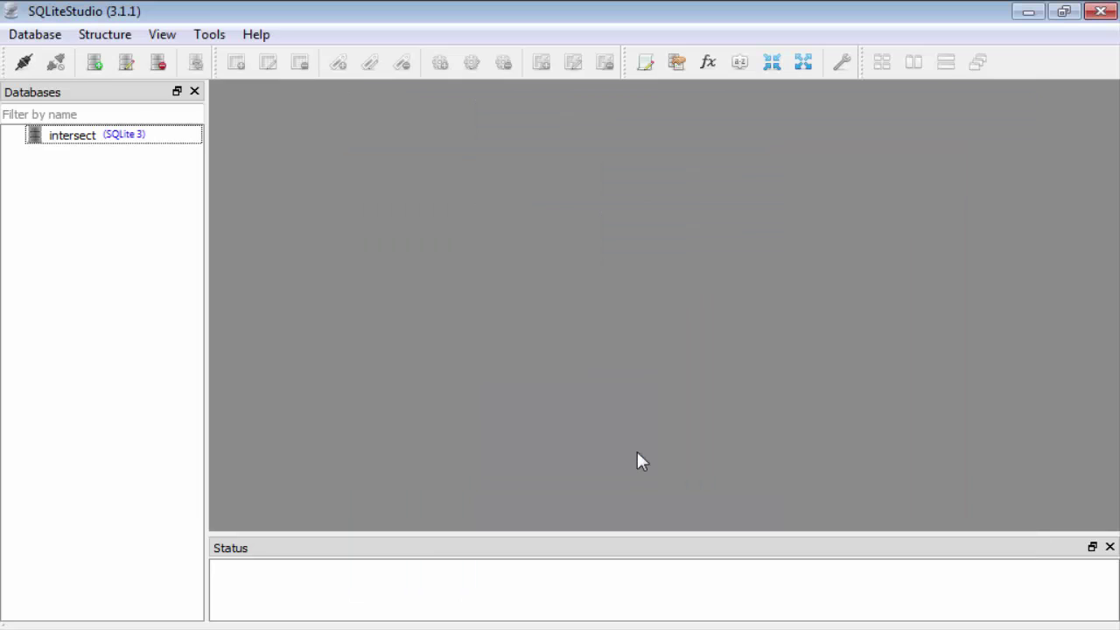
Step: Connect to the intersect database and look through its list of tables down to users
left_click(58, 137)
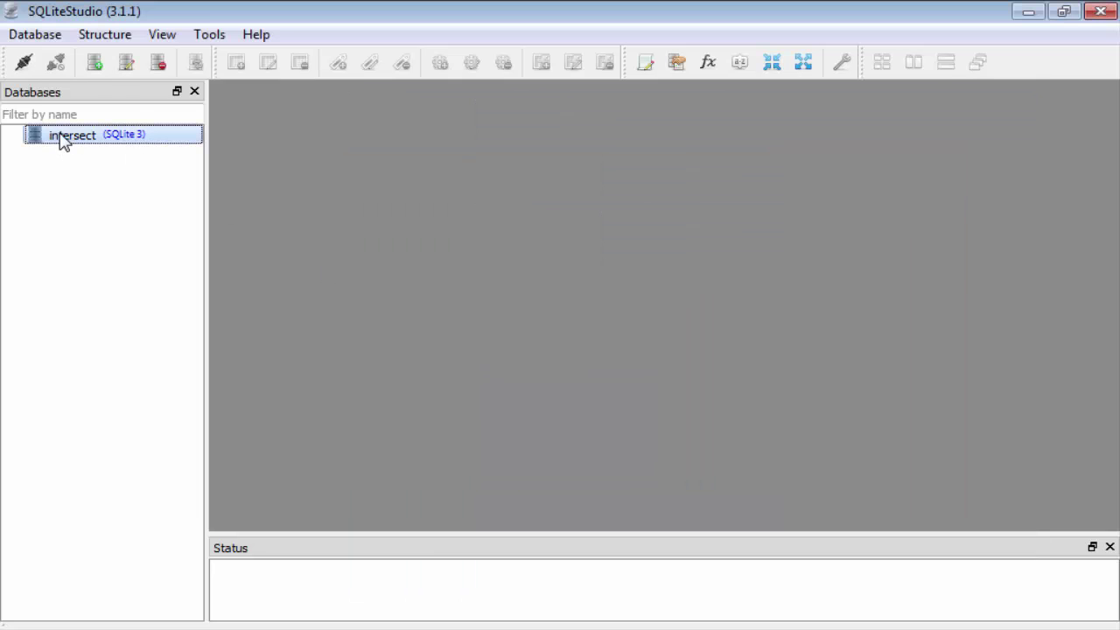
double_click(71, 137)
left_click_drag(190, 189, 198, 353)
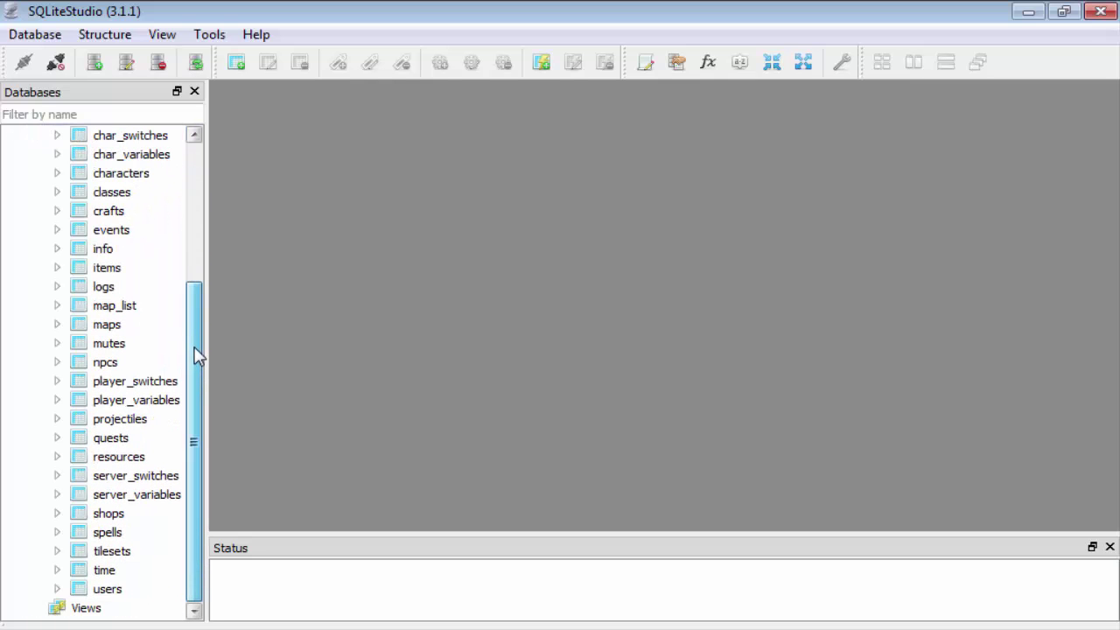
left_click(113, 590)
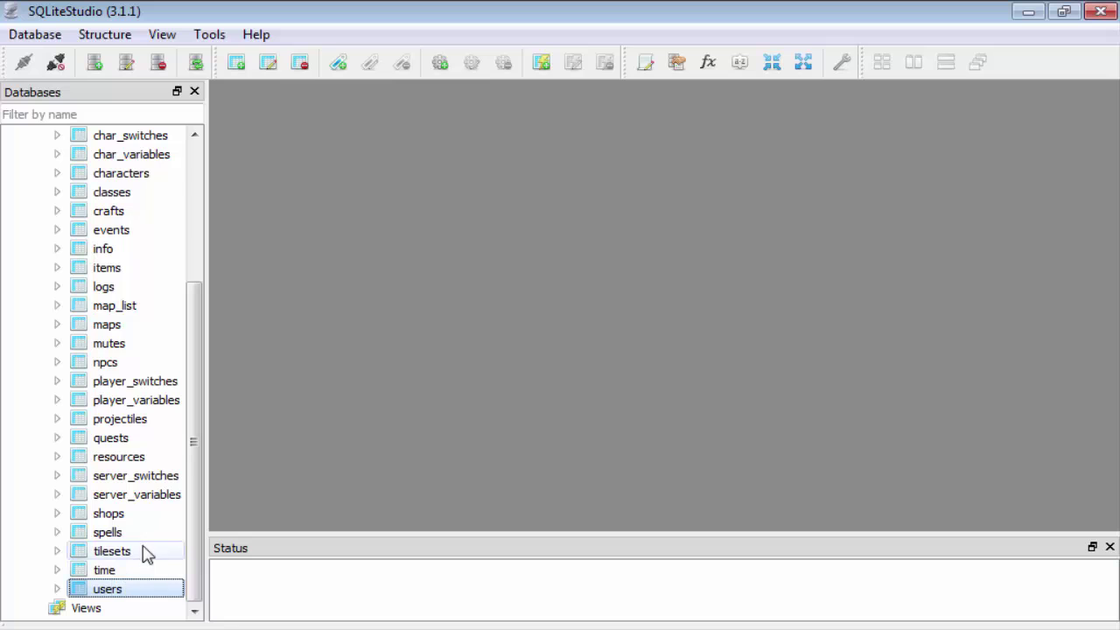
left_click(127, 553)
mouse_move(201, 392)
left_mouse_down()
mouse_move(219, 294)
mouse_move(198, 253)
mouse_move(194, 411)
left_mouse_up()
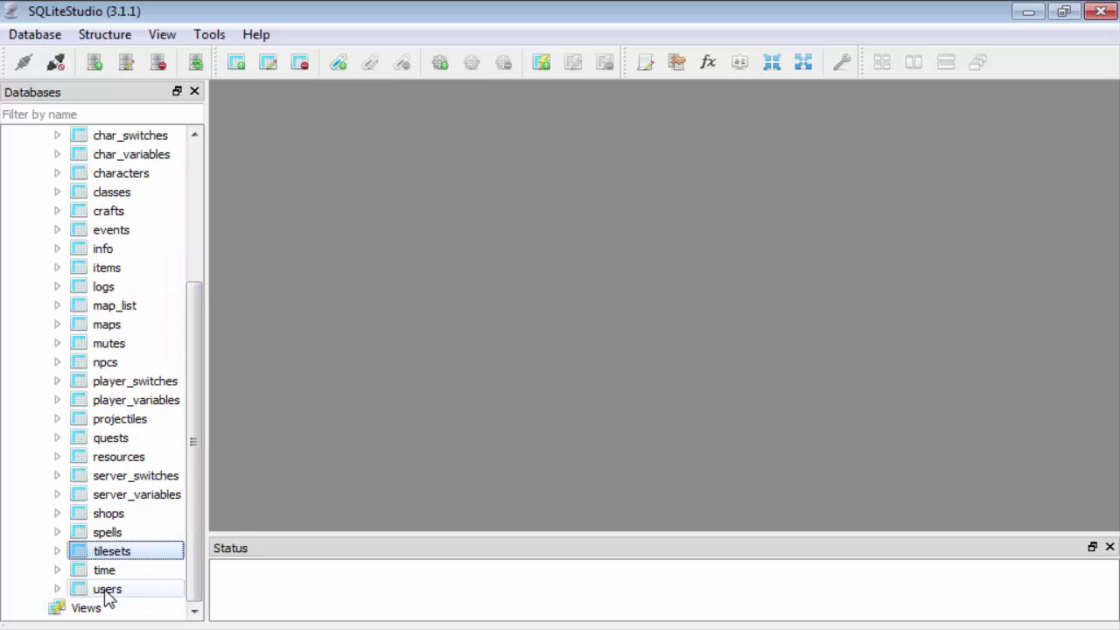
Step: Open the users table of the intersect database and view its data rows, selecting the user column's entry
left_click(107, 593)
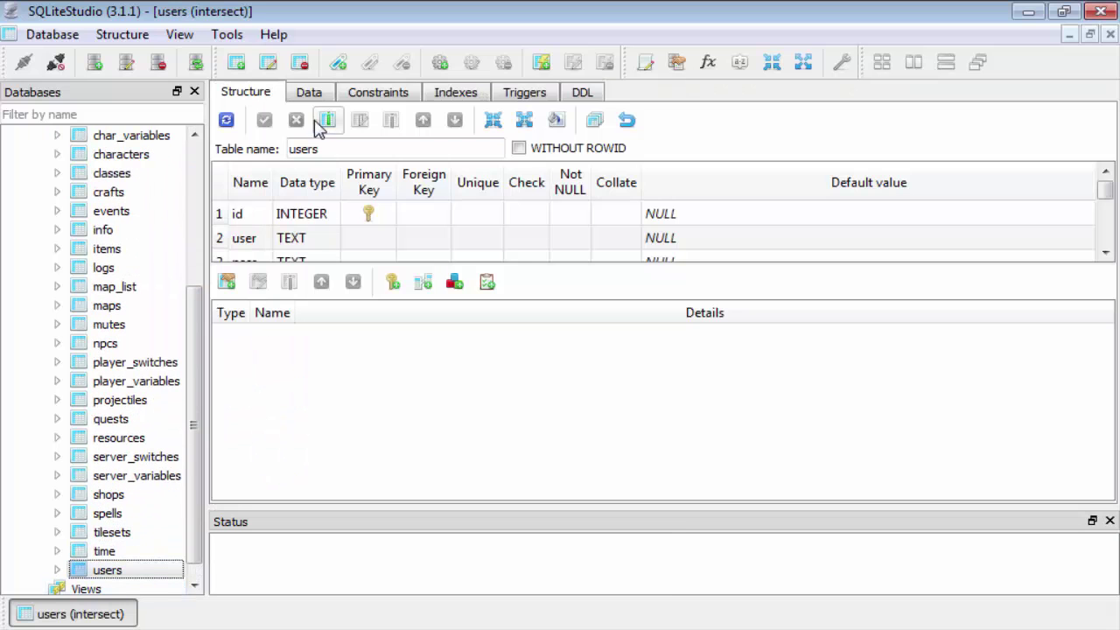
left_click(310, 93)
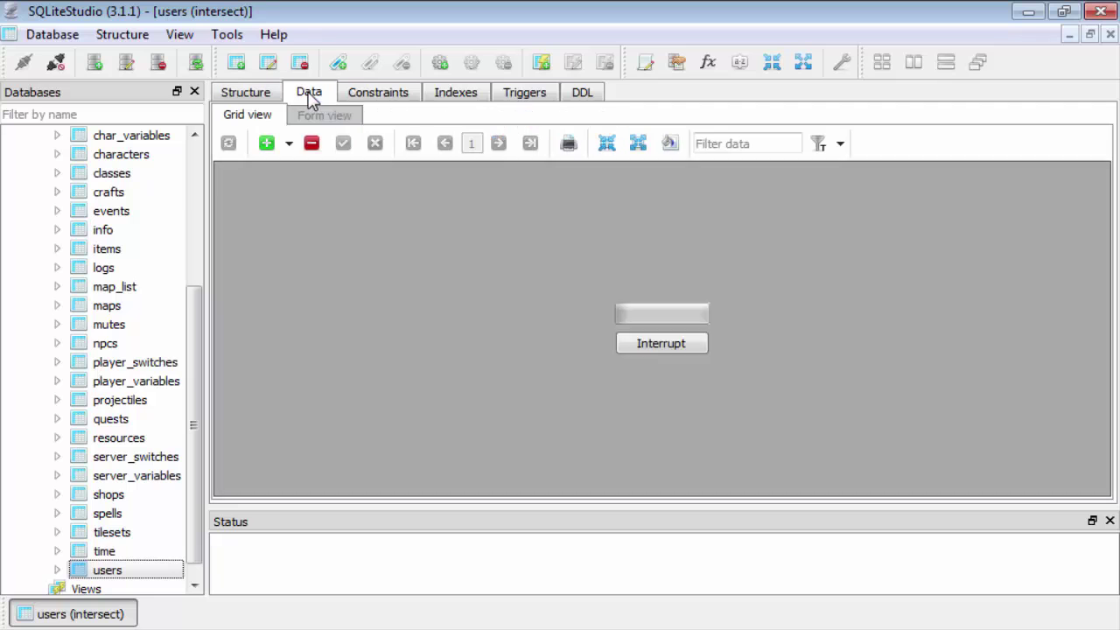
left_click(398, 198)
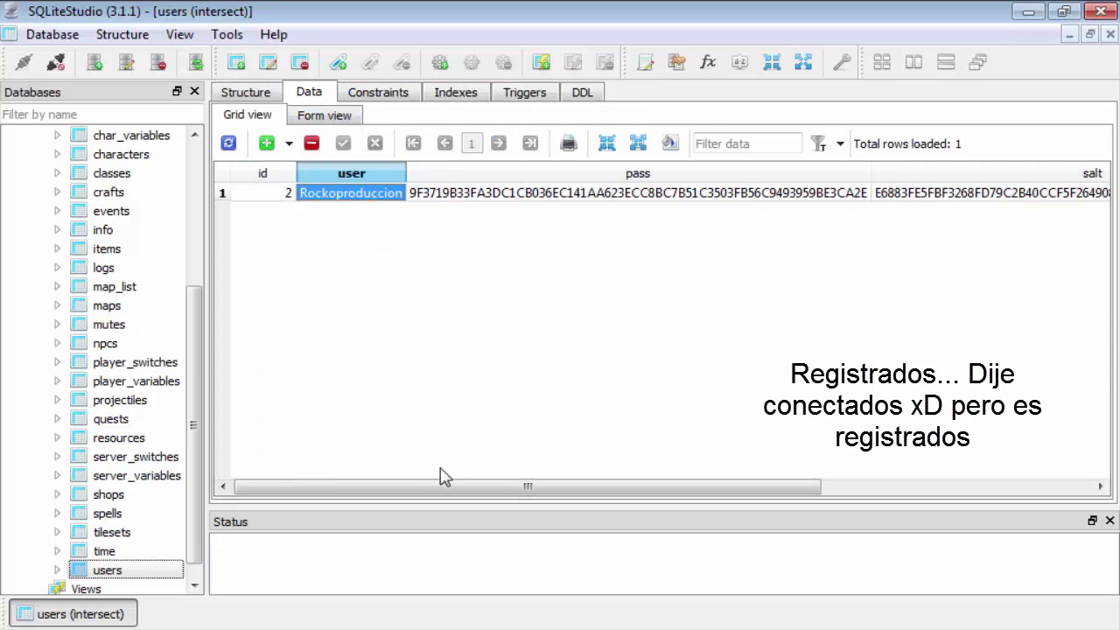
Step: Examine the registered user's pass, salt, email and power columns in the users table
left_click_drag(432, 486, 519, 488)
left_click(515, 196)
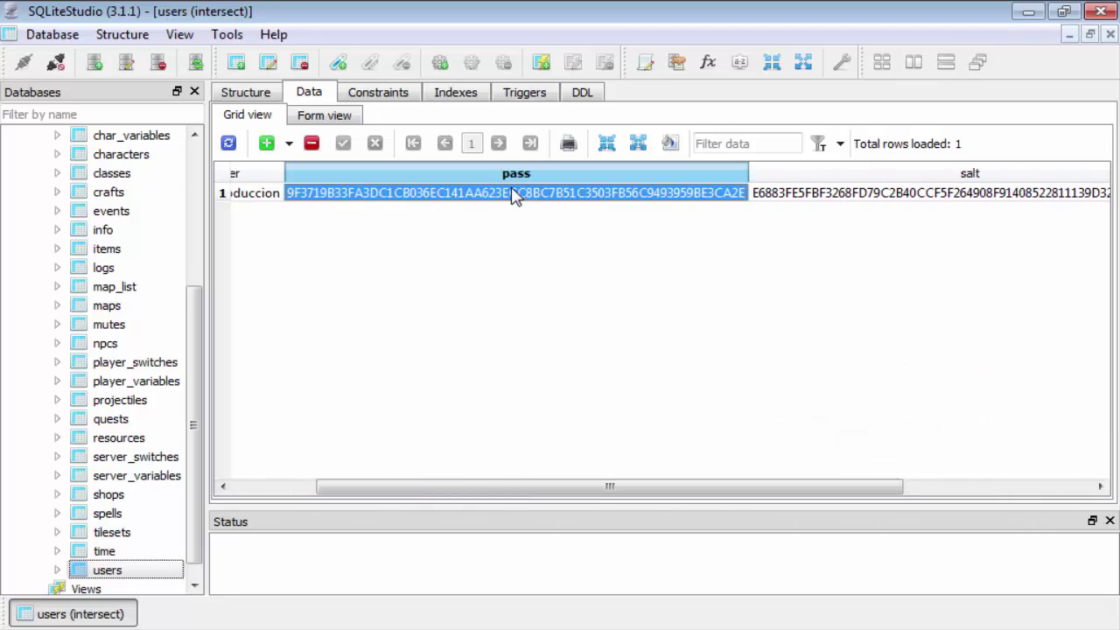
left_click_drag(498, 486, 689, 487)
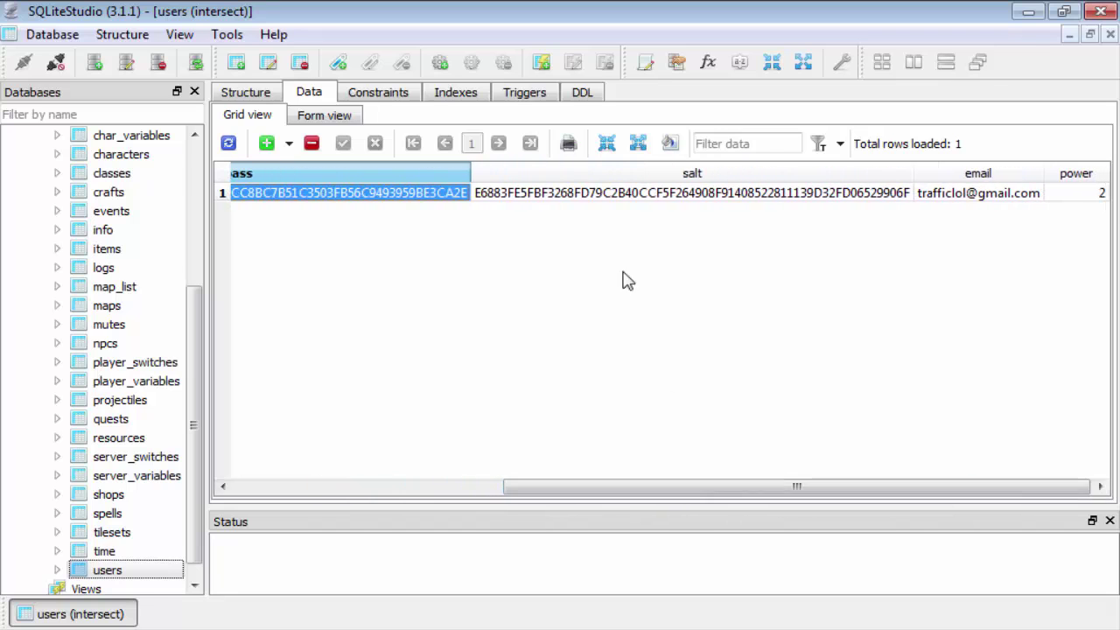
left_click(991, 195)
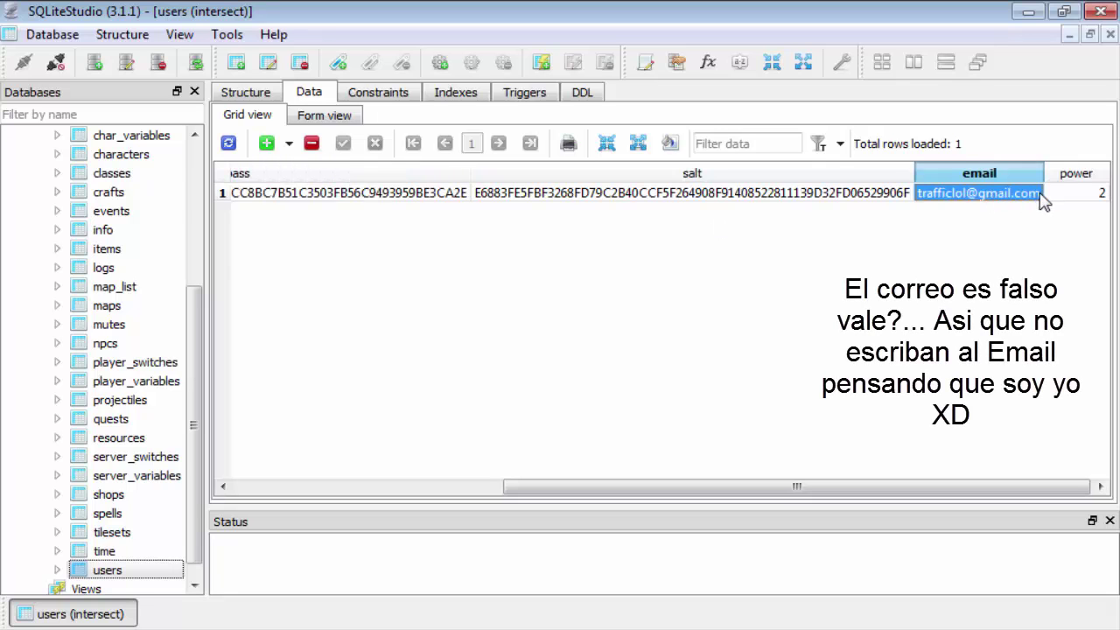
left_click(1081, 194)
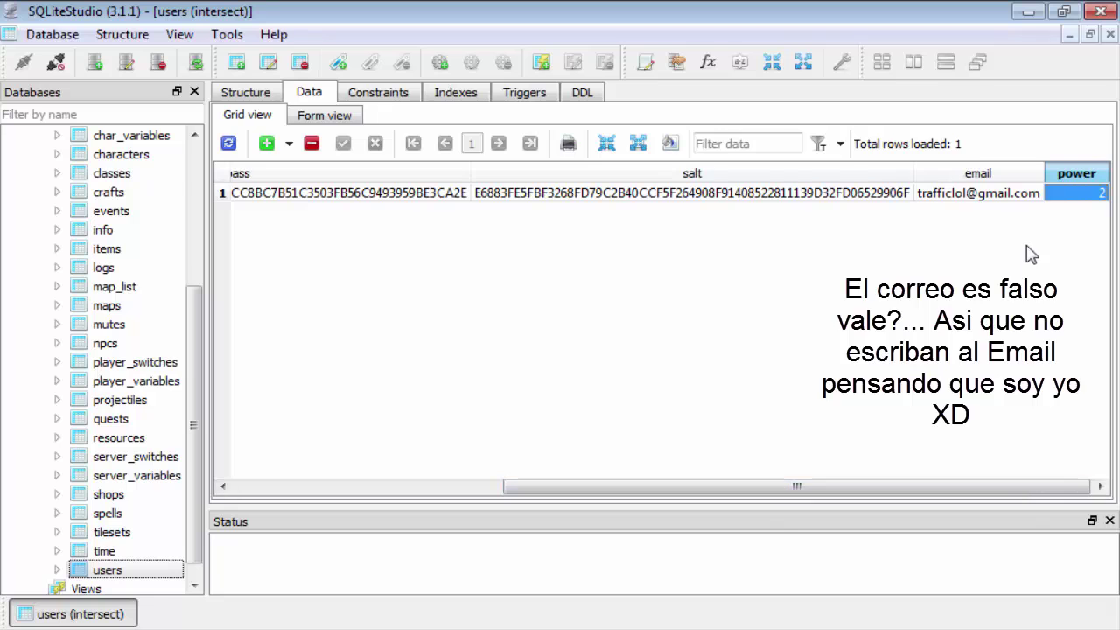
left_click_drag(867, 487, 498, 484)
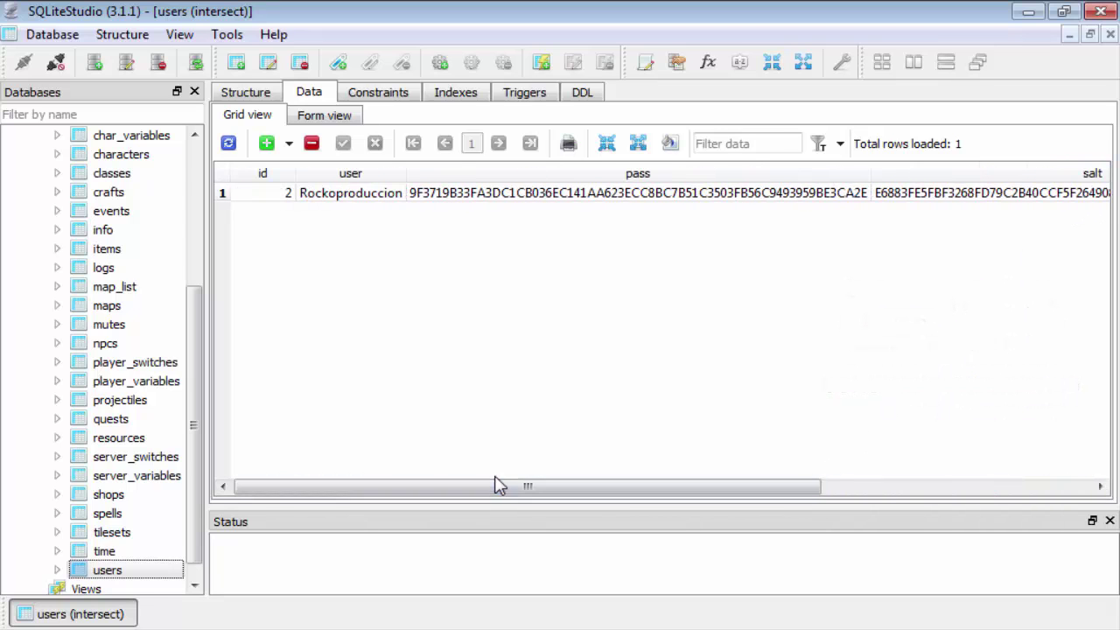
Step: Highlight the registered user's id, user name and whole record in the users table, then clear the selection
left_click(289, 195)
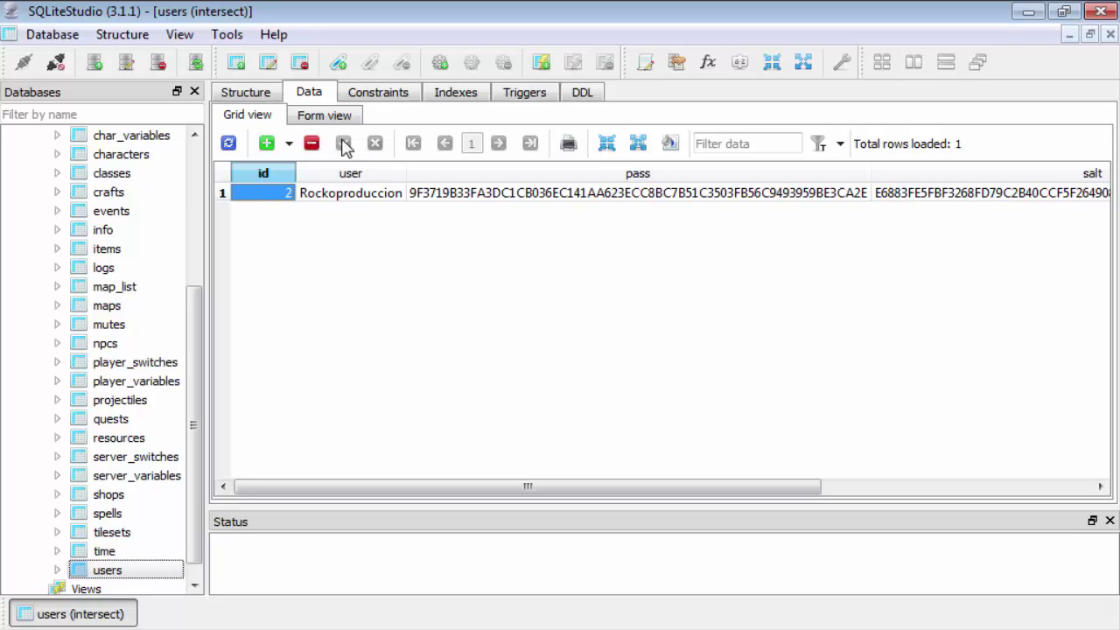
left_click(268, 231)
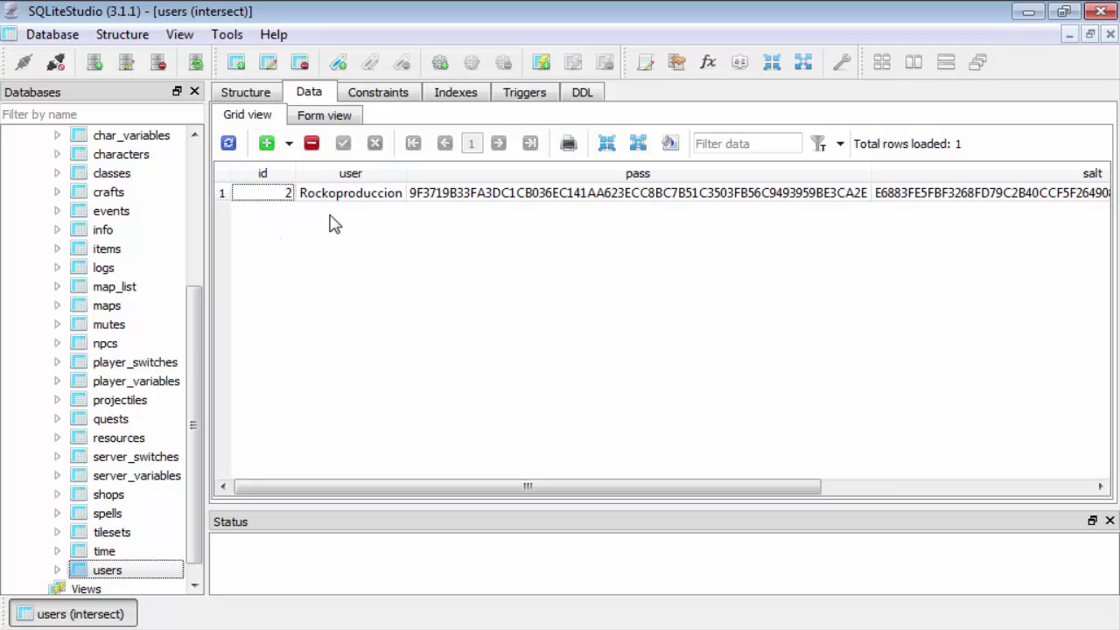
left_click(324, 196)
left_click(308, 239)
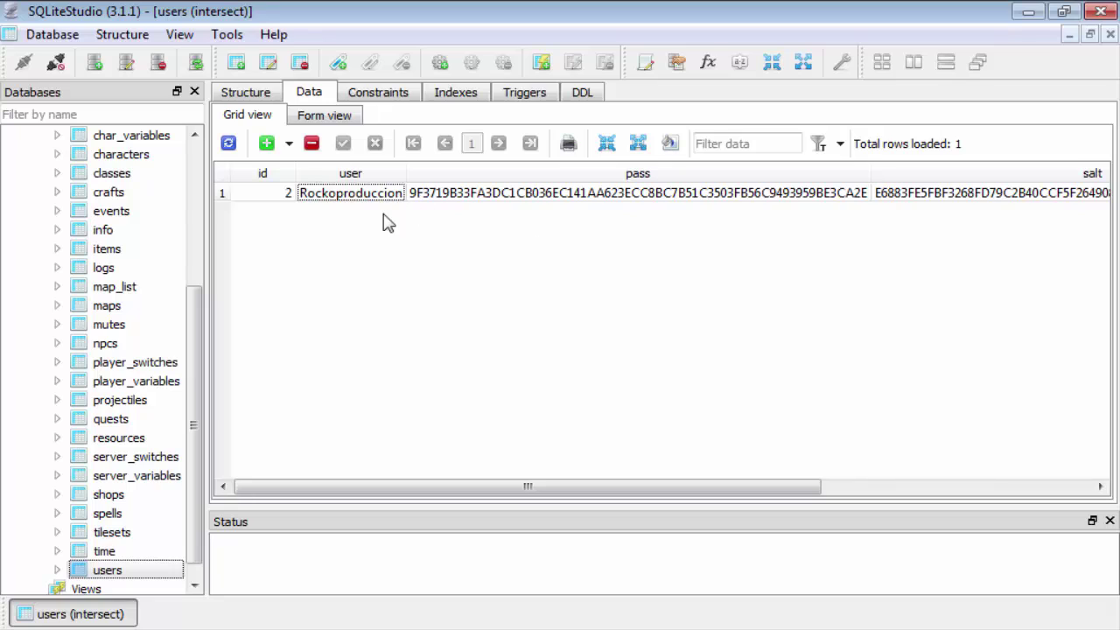
left_click(325, 178)
left_click(289, 193)
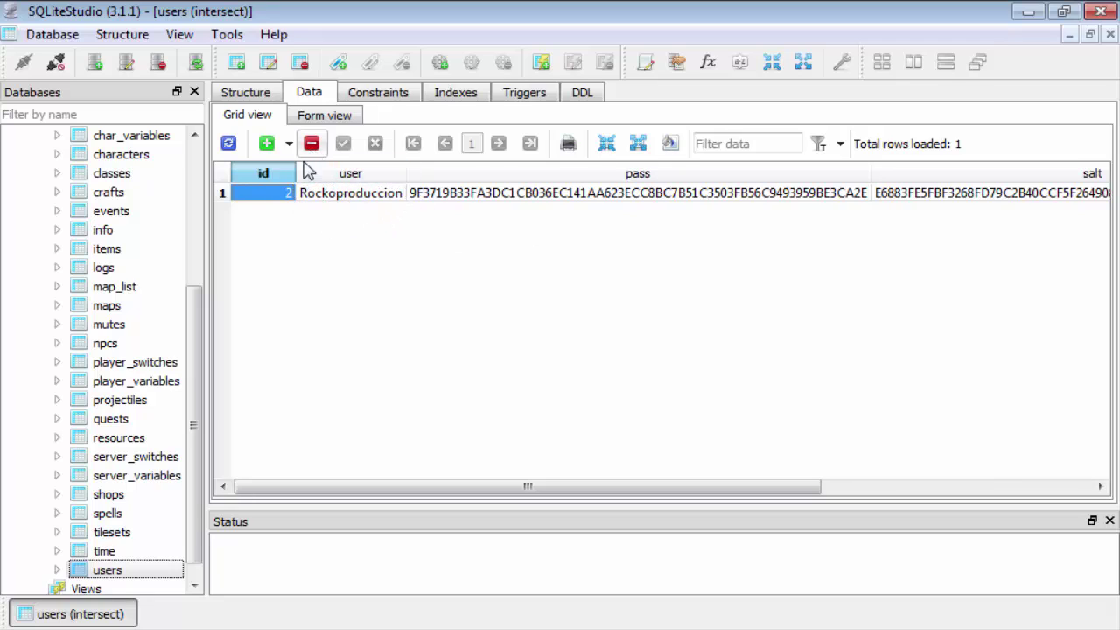
left_click(229, 195)
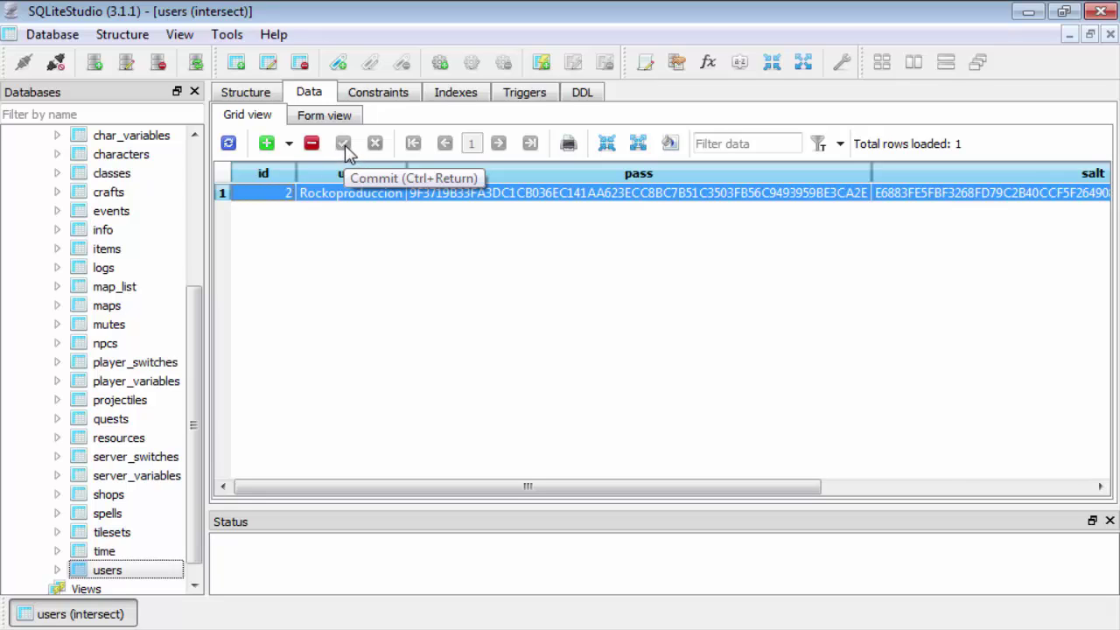
left_click(348, 251)
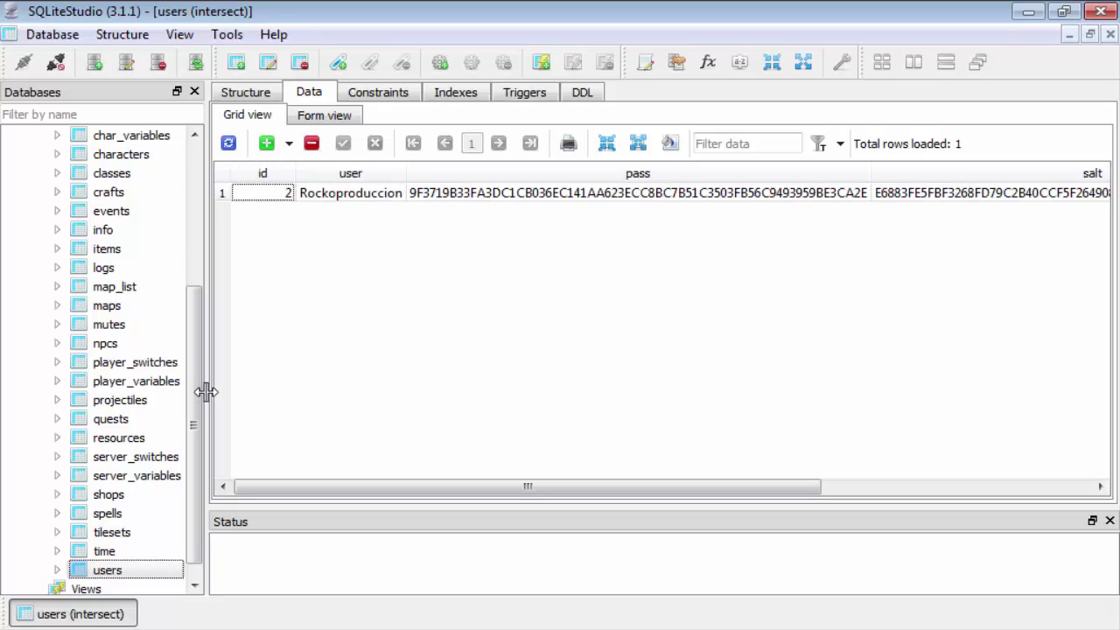
Step: Find the characters table in the intersect database and open its data rows
left_click_drag(196, 414, 194, 430)
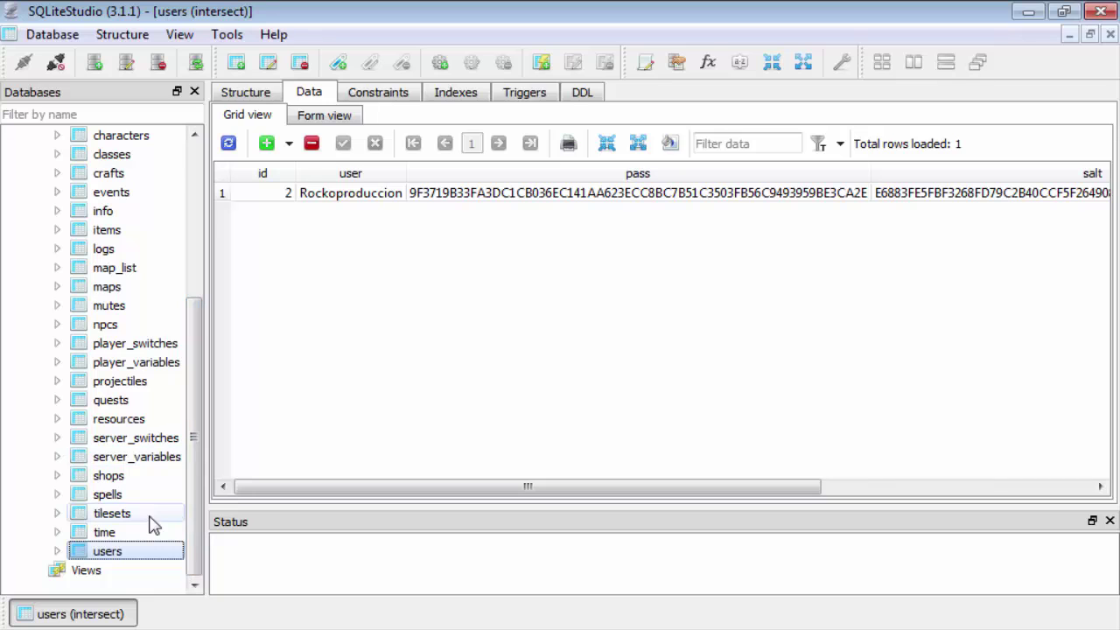
left_click_drag(196, 436, 194, 329)
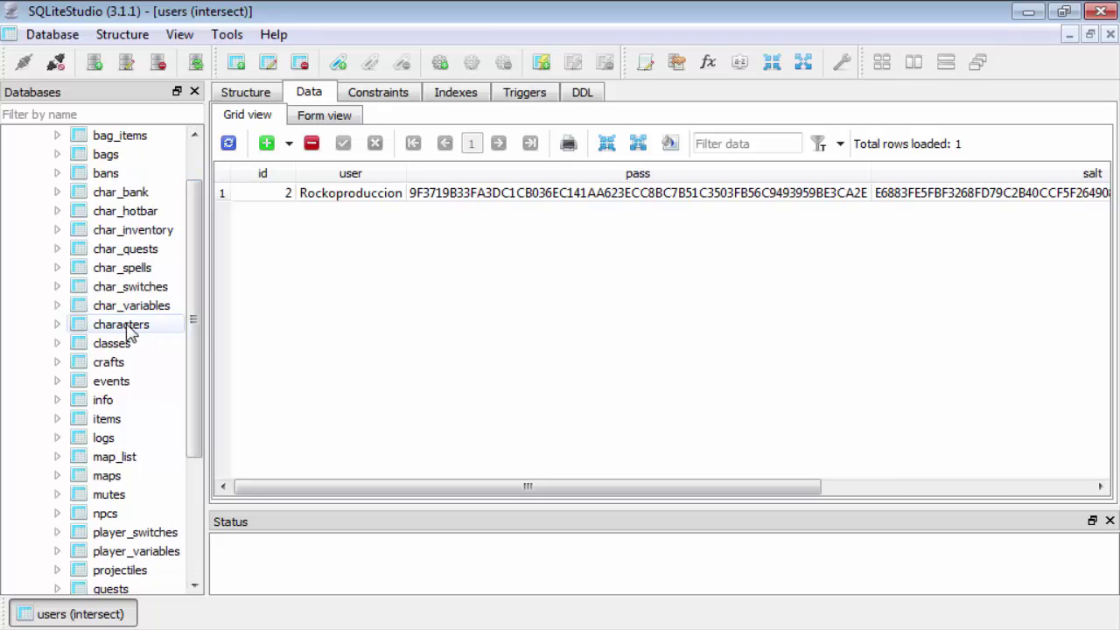
mouse_move(128, 334)
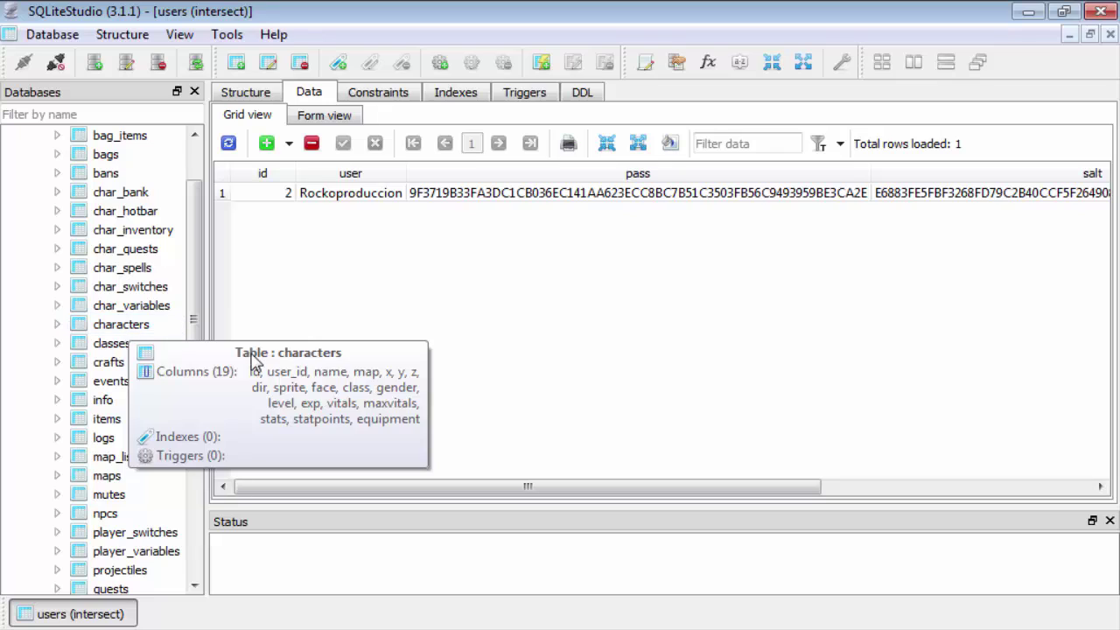
left_click(140, 329)
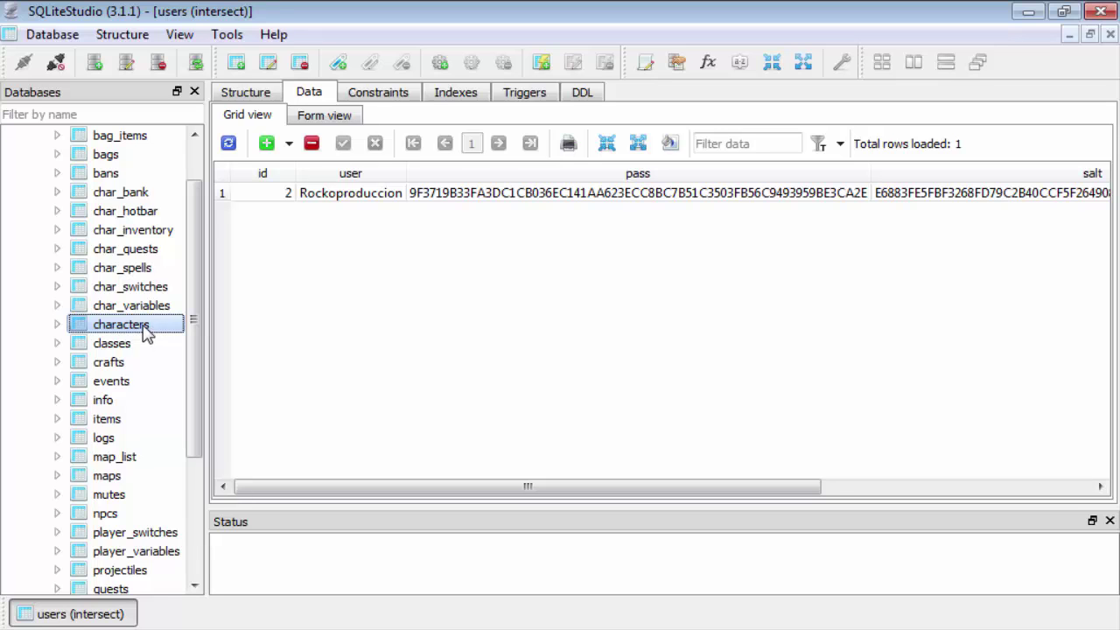
double_click(144, 329)
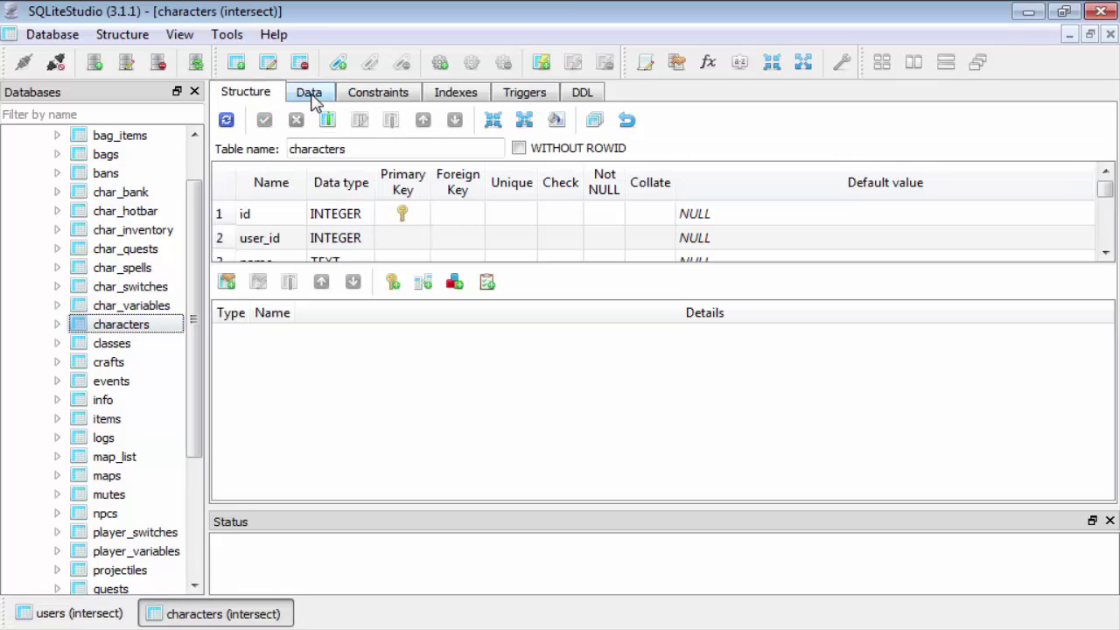
left_click(310, 94)
Step: Compare the name, user_id and id values of the records in the characters table
left_click(394, 198)
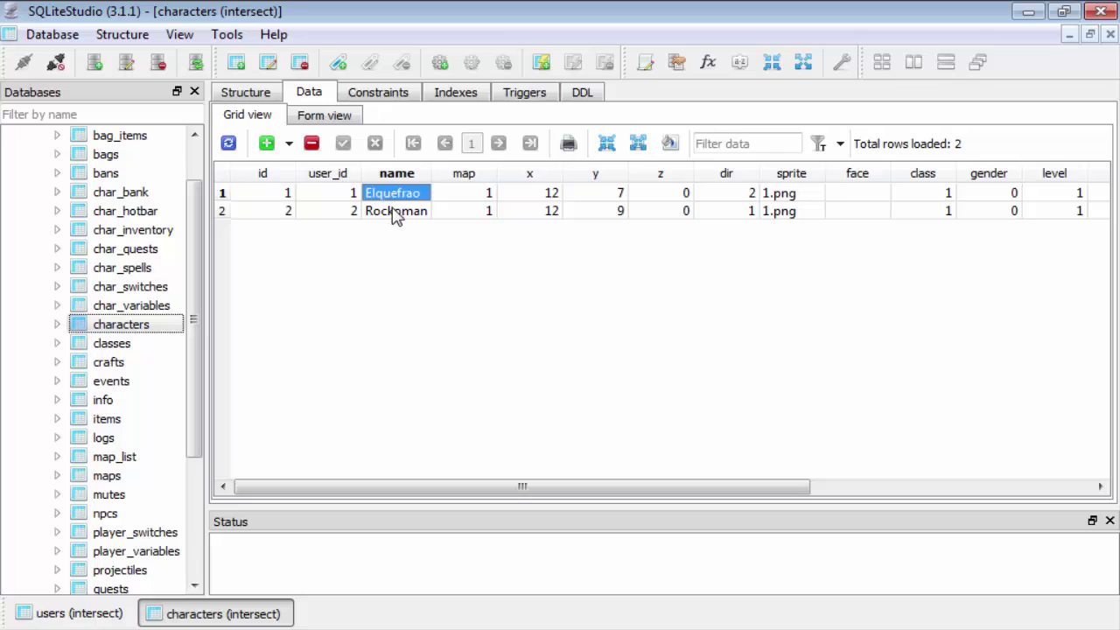
left_click(395, 213)
left_click(340, 194)
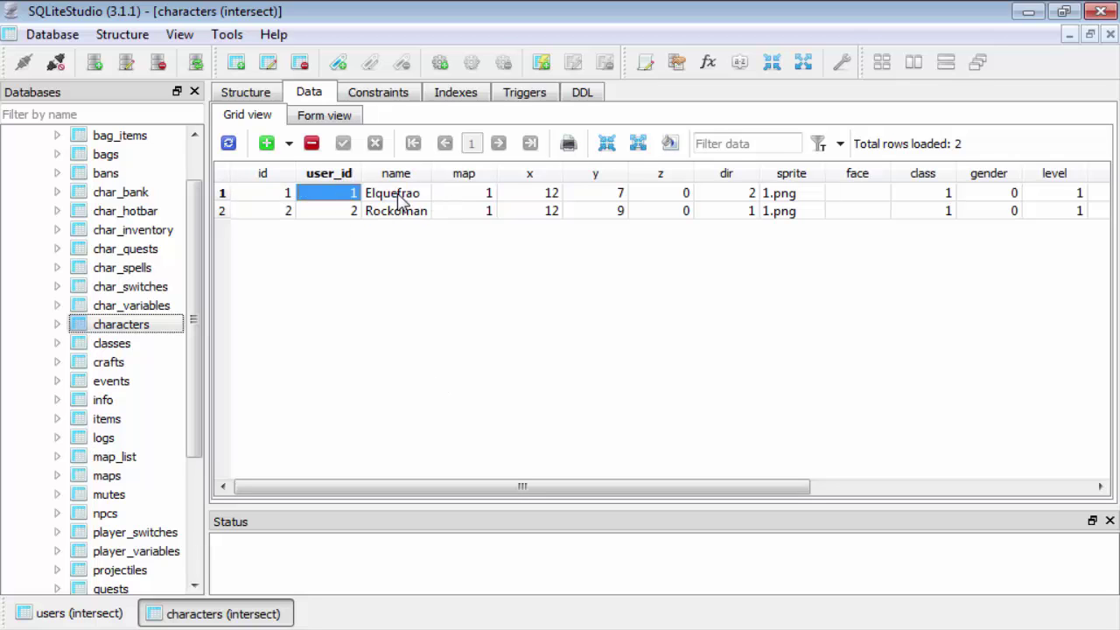
left_click(398, 198)
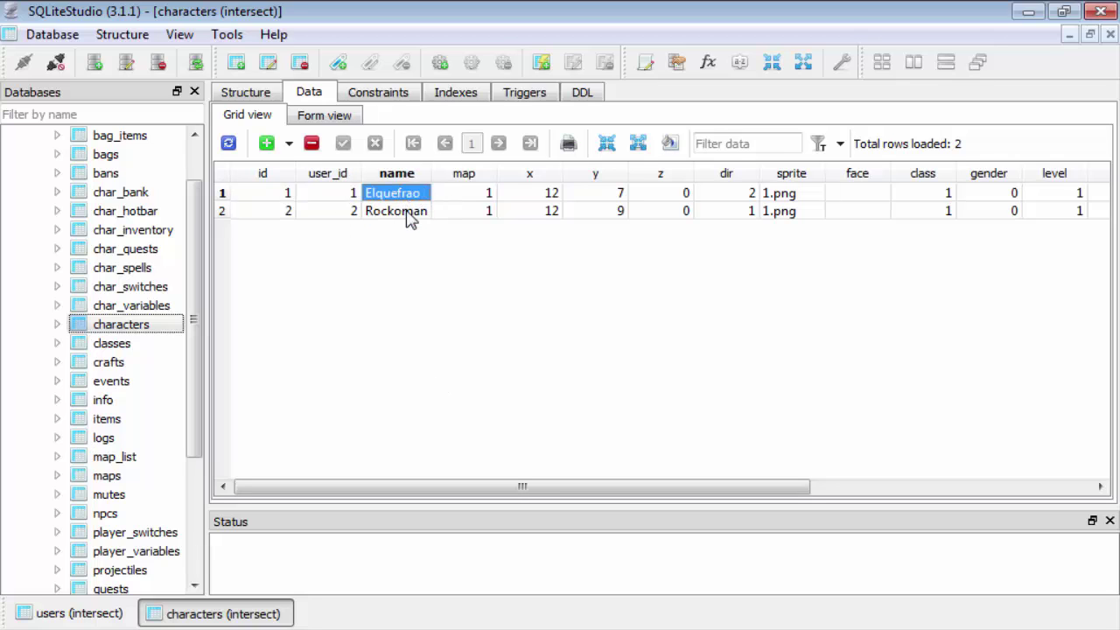
left_click(409, 217)
left_click(403, 195)
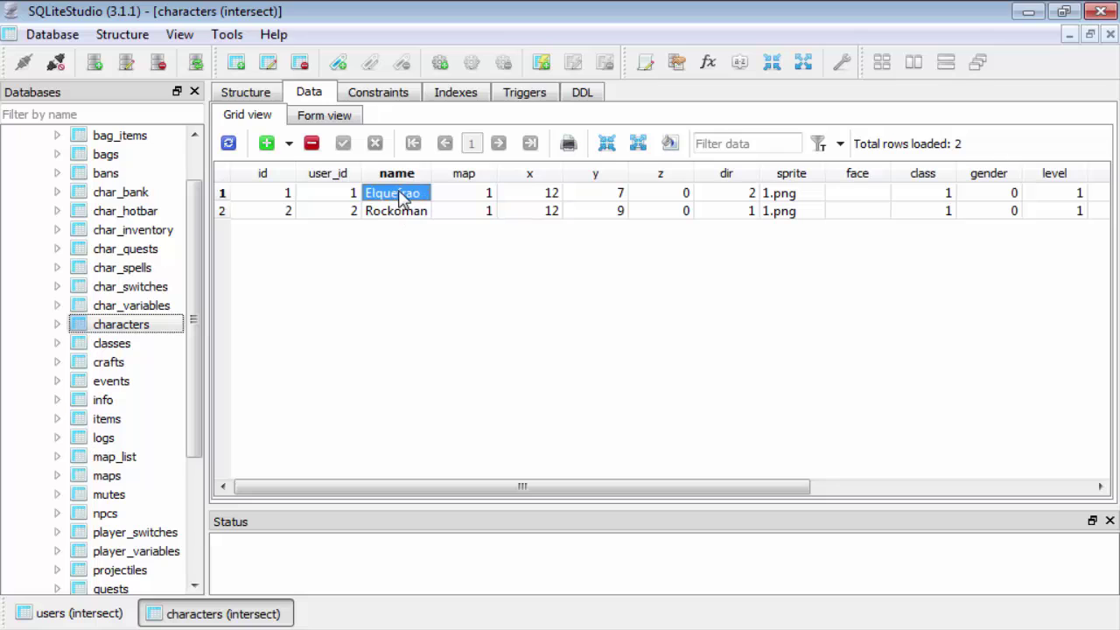
left_click(333, 189)
left_click(289, 196)
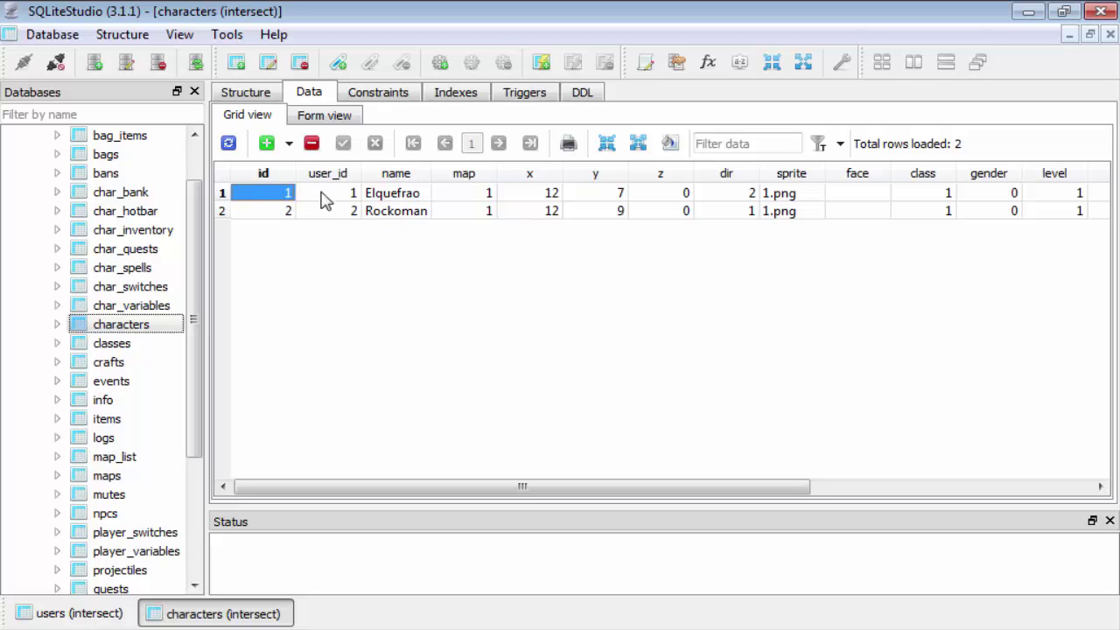
Step: Delete the character record with id 1 from the characters table and commit the change
left_click(223, 194)
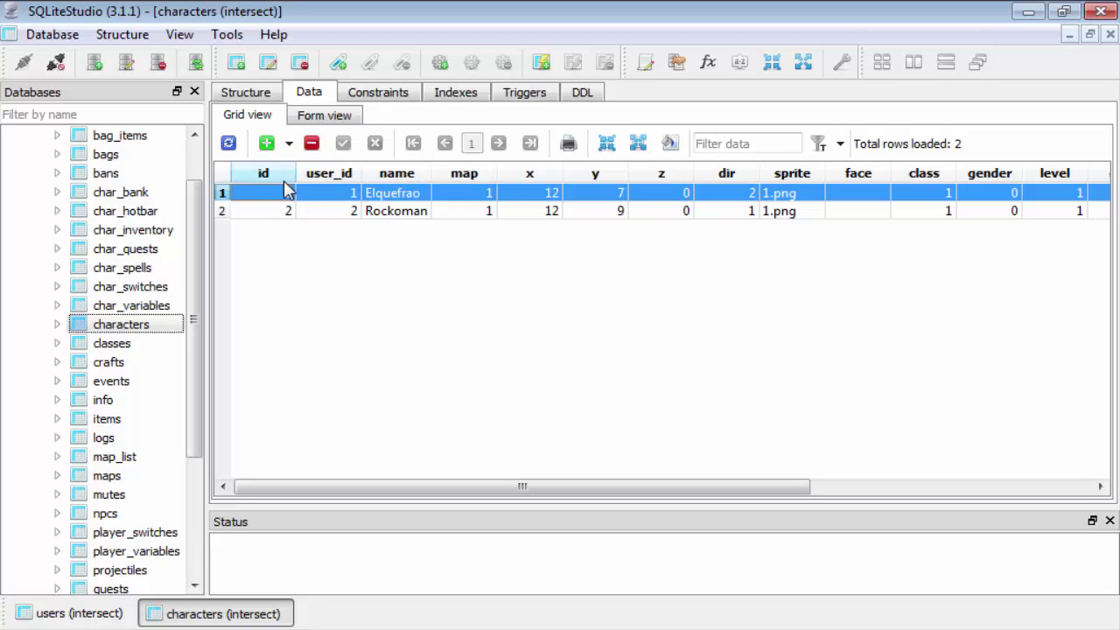
left_click(312, 145)
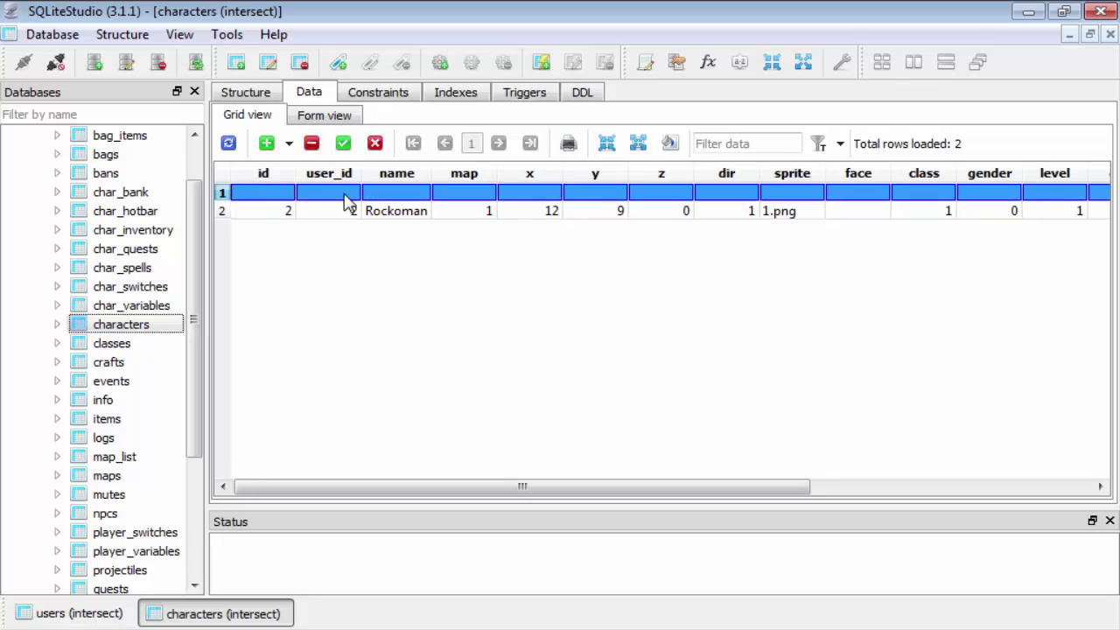
left_click(344, 143)
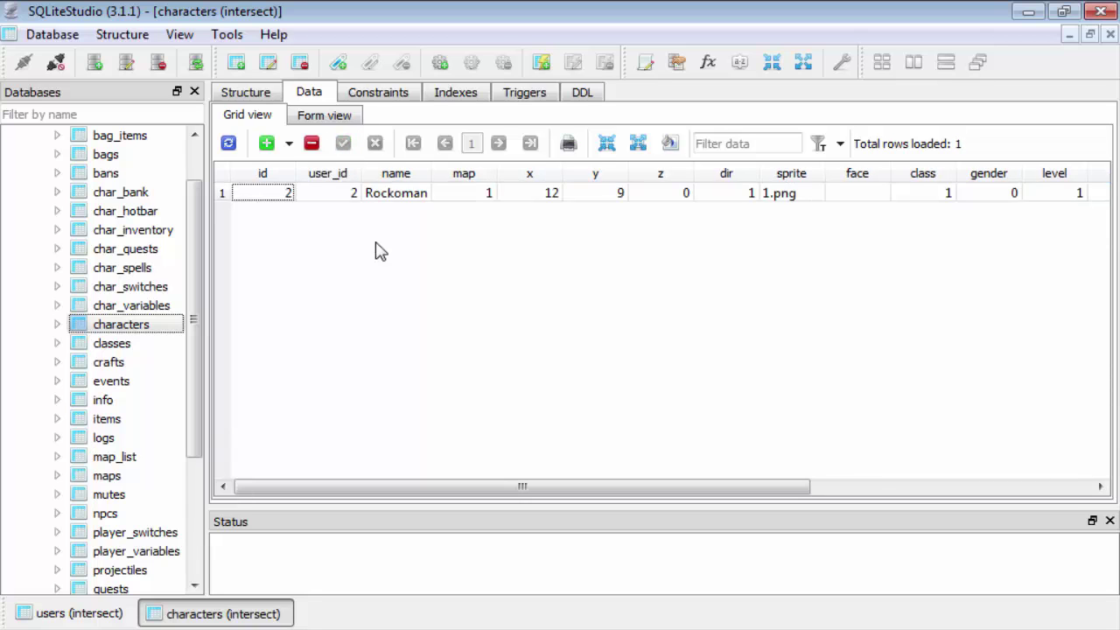
Step: Examine the remaining character's name, map, x, y, z and dir values
left_click(383, 193)
left_click_drag(475, 488, 538, 482)
left_click(406, 194)
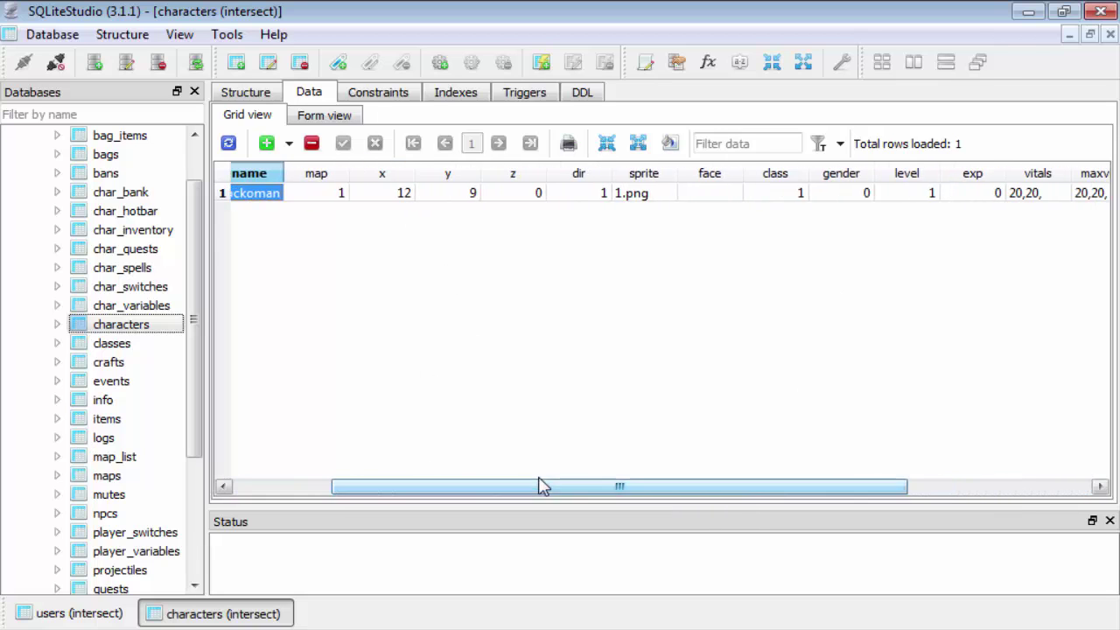
left_click(349, 196)
left_click(405, 199)
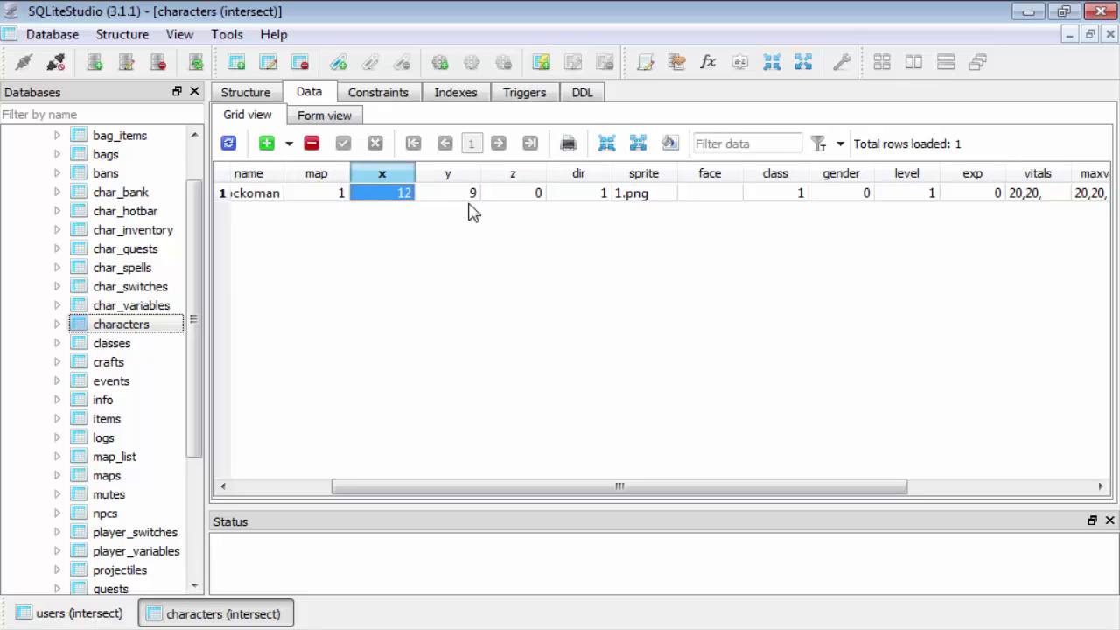
left_click(471, 198)
left_click(532, 197)
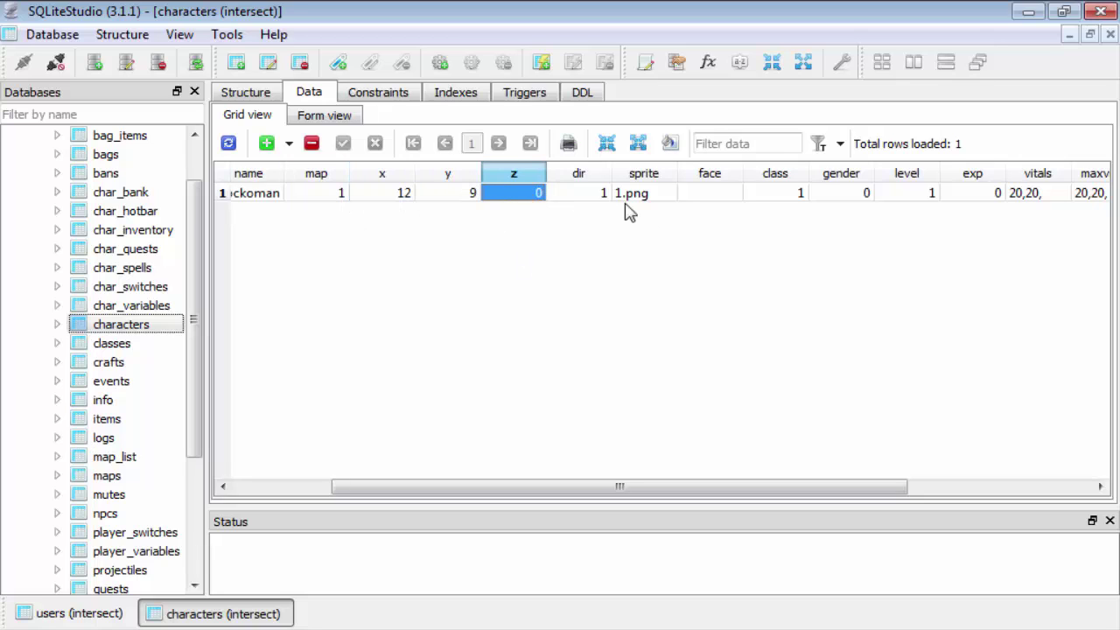
left_click(602, 197)
left_click_drag(632, 488, 740, 487)
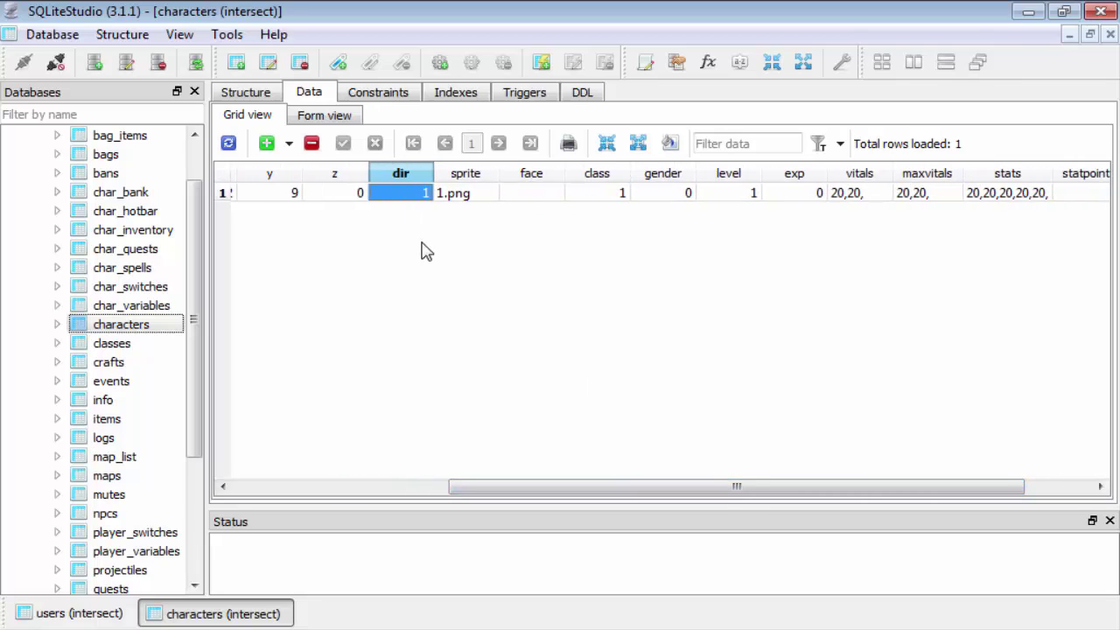
Step: Examine the character's sprite, face, class, gender, level and exp values, and the remaining columns through equipment
left_click(442, 195)
left_click(422, 193)
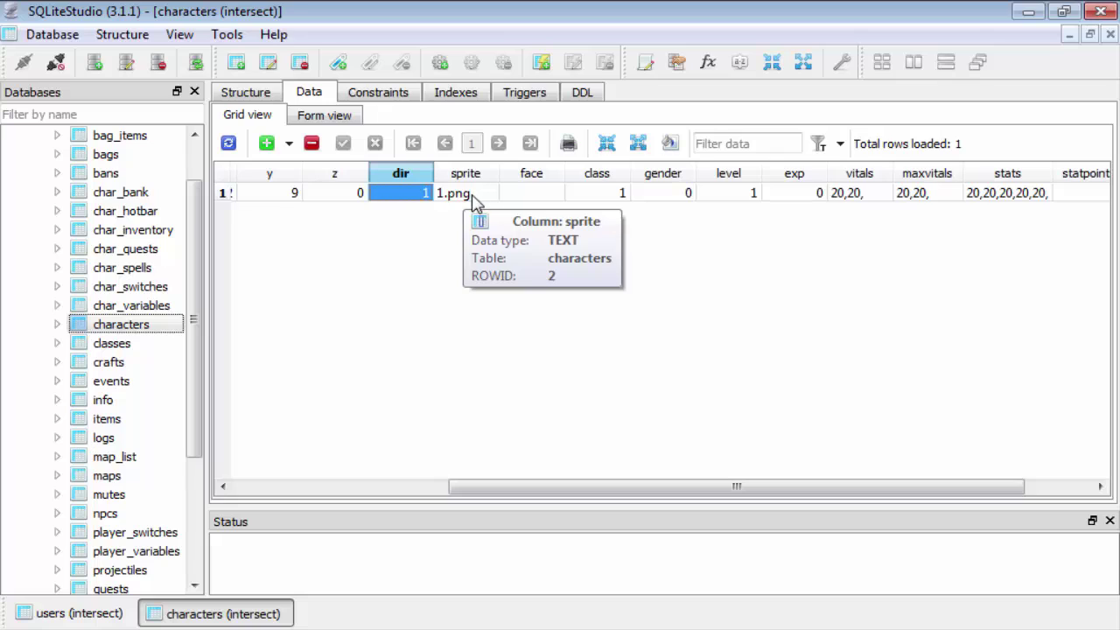
left_click(473, 198)
left_click(520, 198)
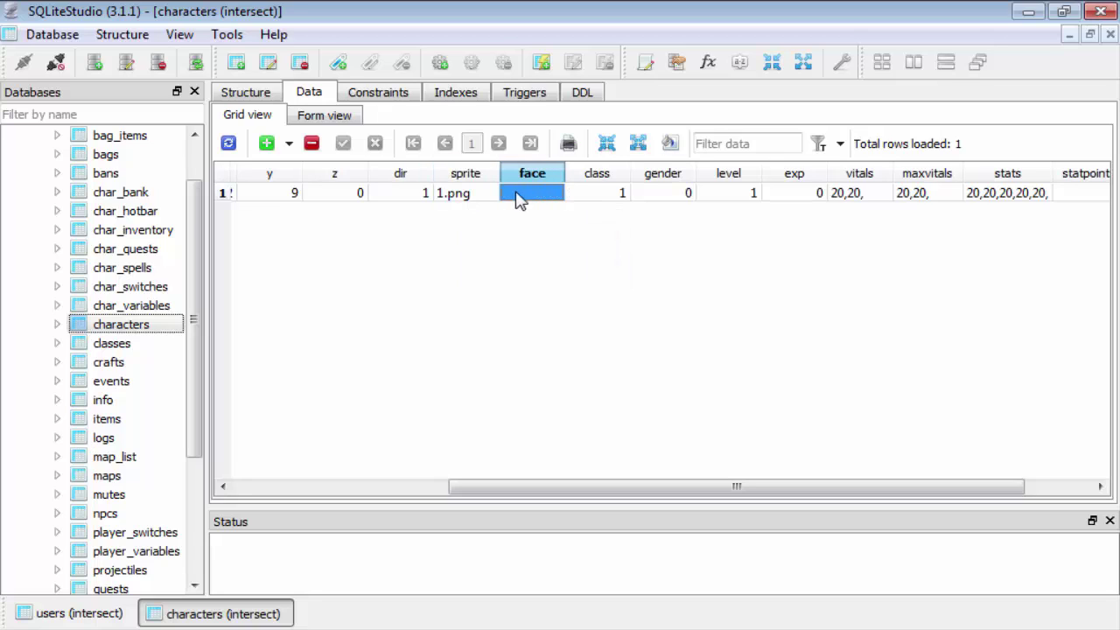
left_click(607, 198)
left_click(659, 195)
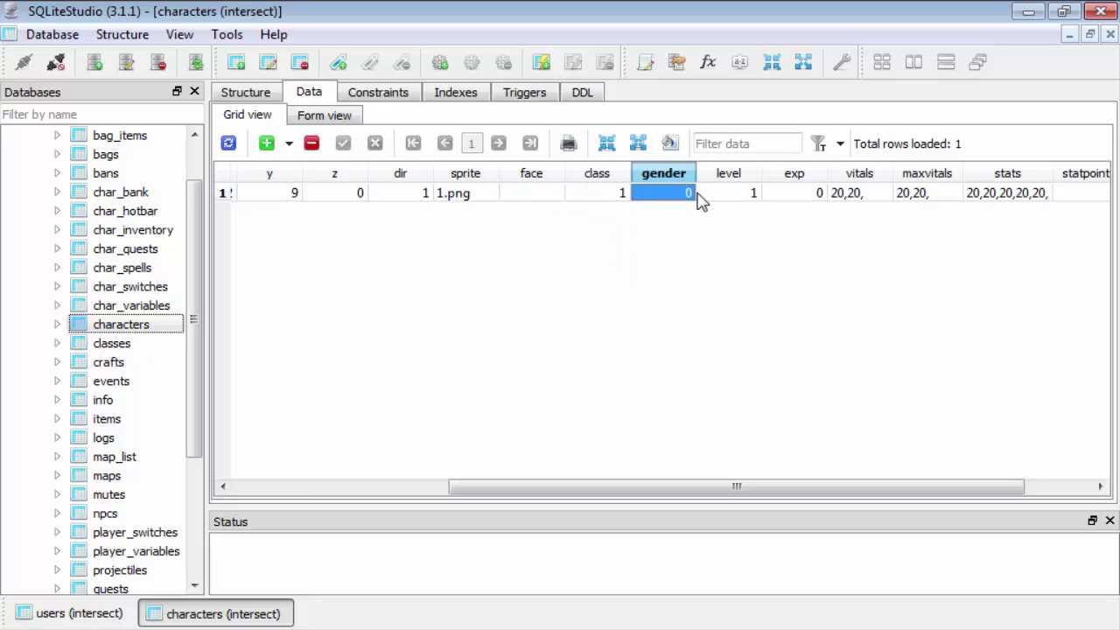
left_click(740, 196)
left_click(823, 194)
key("F5")
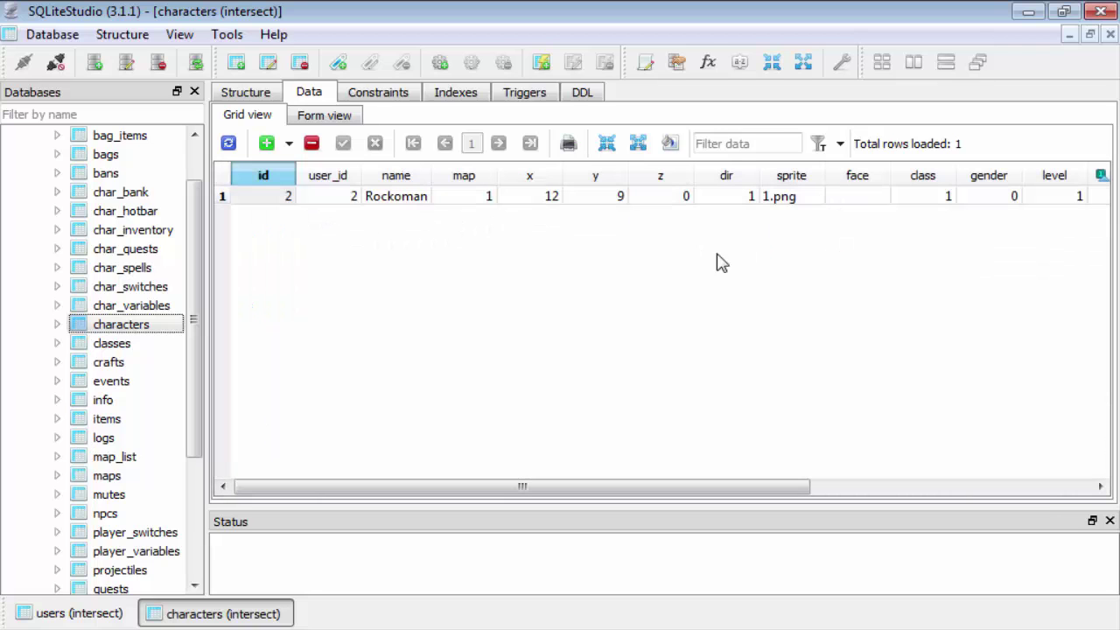
left_click_drag(691, 489, 984, 490)
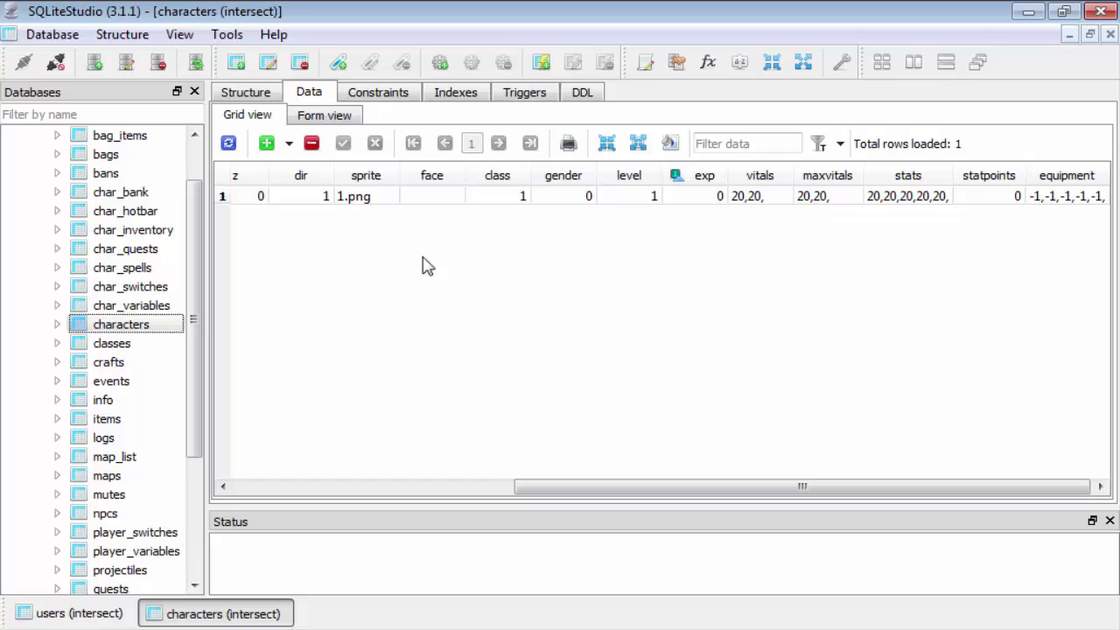
Step: Open the data of the char_inventory table and check the char_id of its first records
left_click(142, 233)
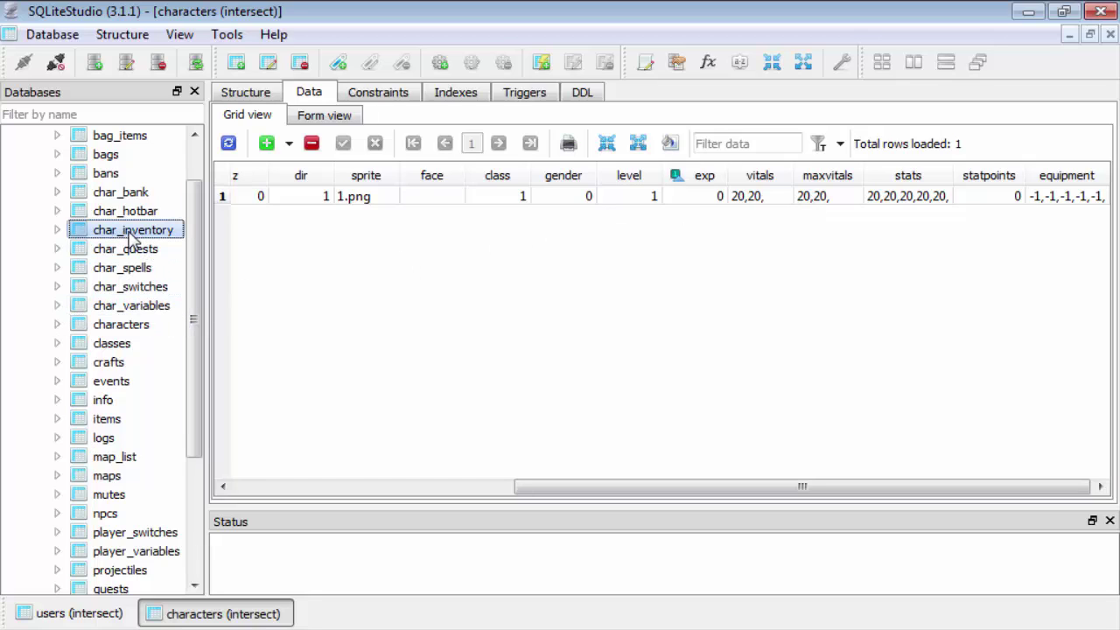
double_click(130, 238)
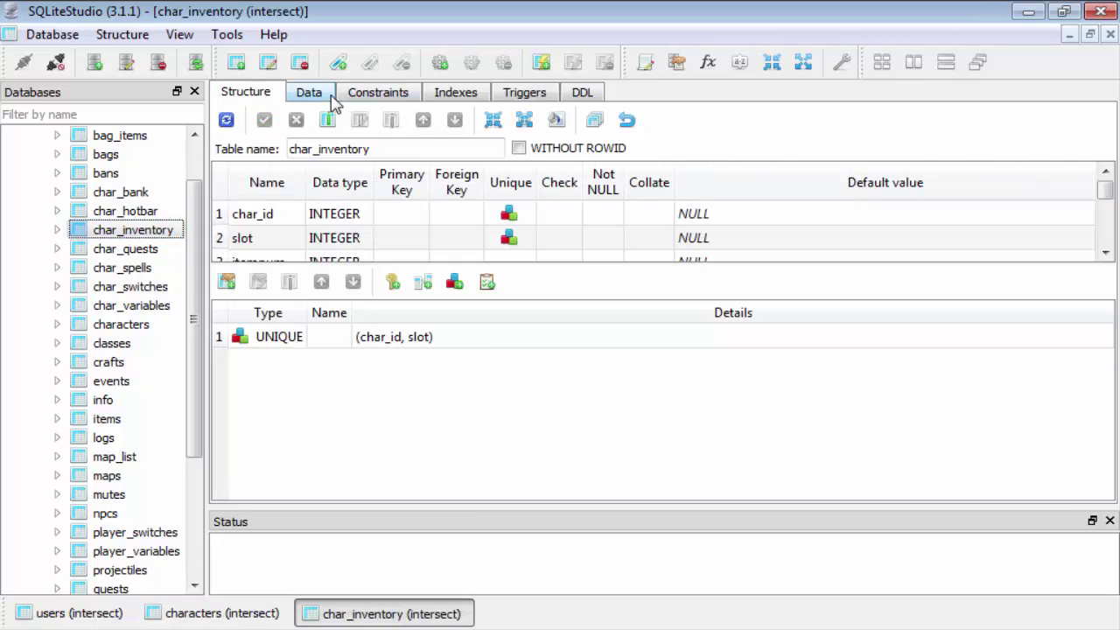
left_click(330, 98)
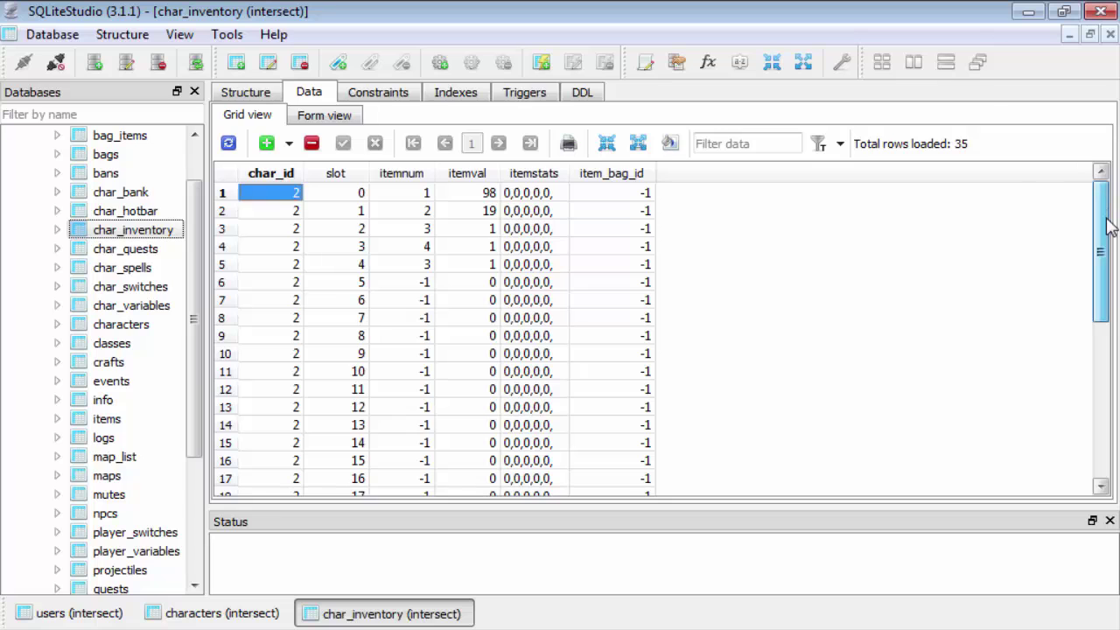
mouse_move(1103, 219)
left_mouse_down()
mouse_move(1106, 361)
mouse_move(1112, 222)
left_mouse_up()
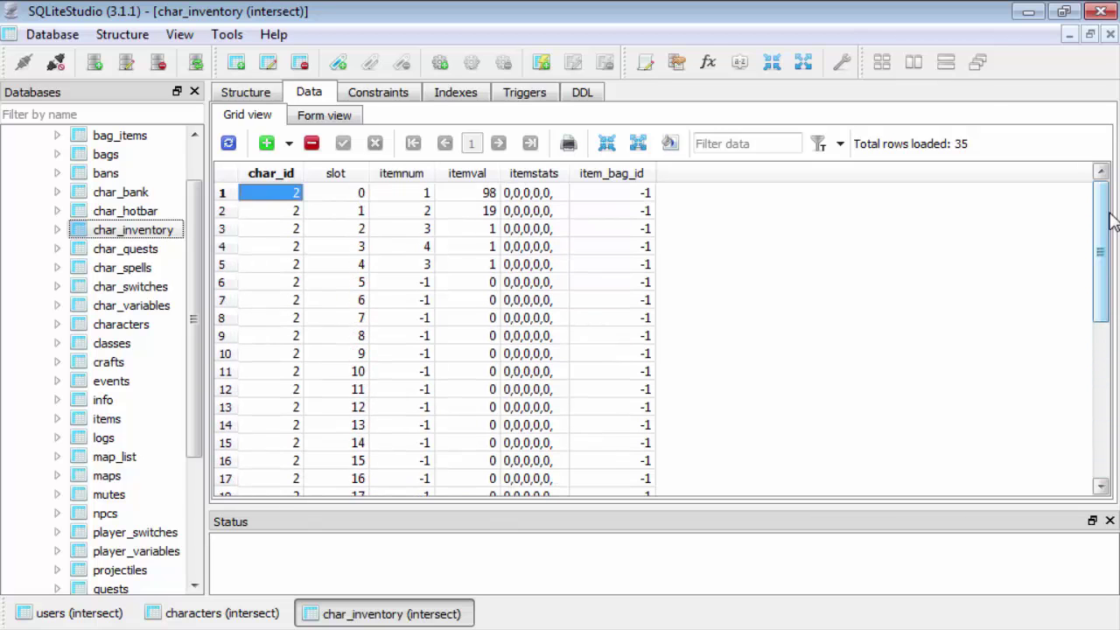
left_click(285, 214)
left_click(283, 192)
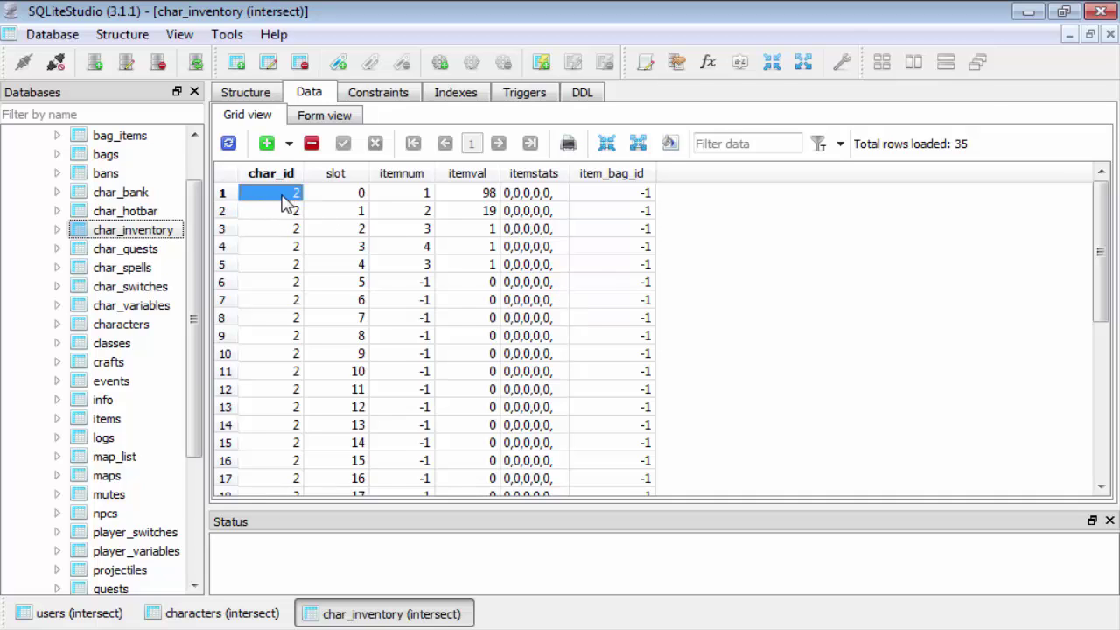
Step: Review the slot numbers from the first to the last char_inventory record and the char_id values beside them
left_click_drag(1104, 250, 1107, 415)
left_click(353, 487)
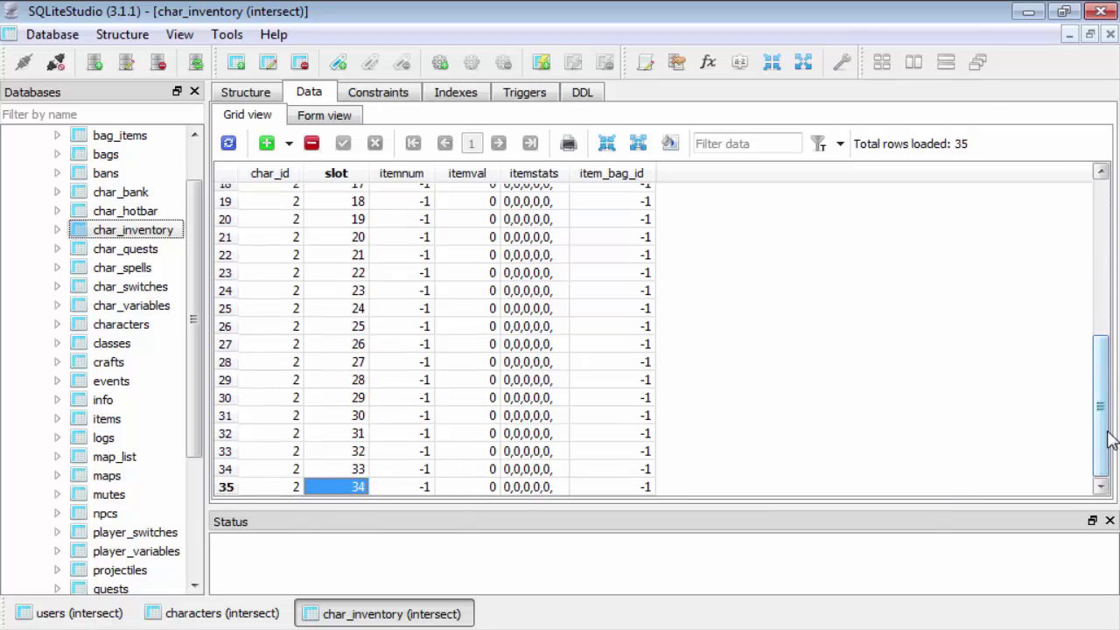
left_click_drag(1107, 418, 1102, 169)
left_click(361, 196)
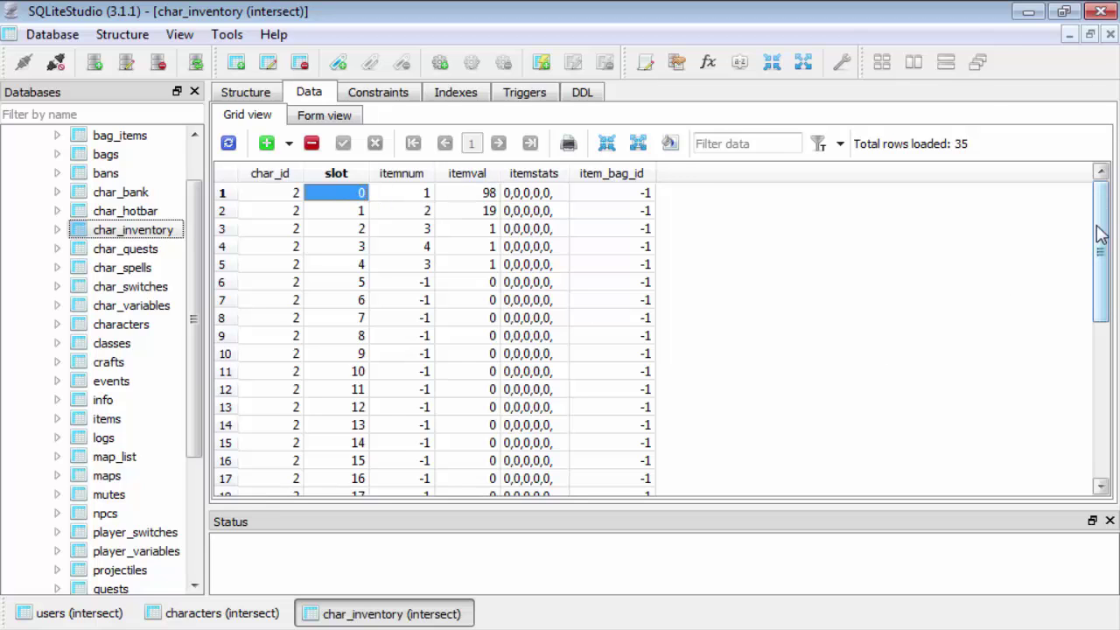
left_click_drag(1104, 231, 1103, 395)
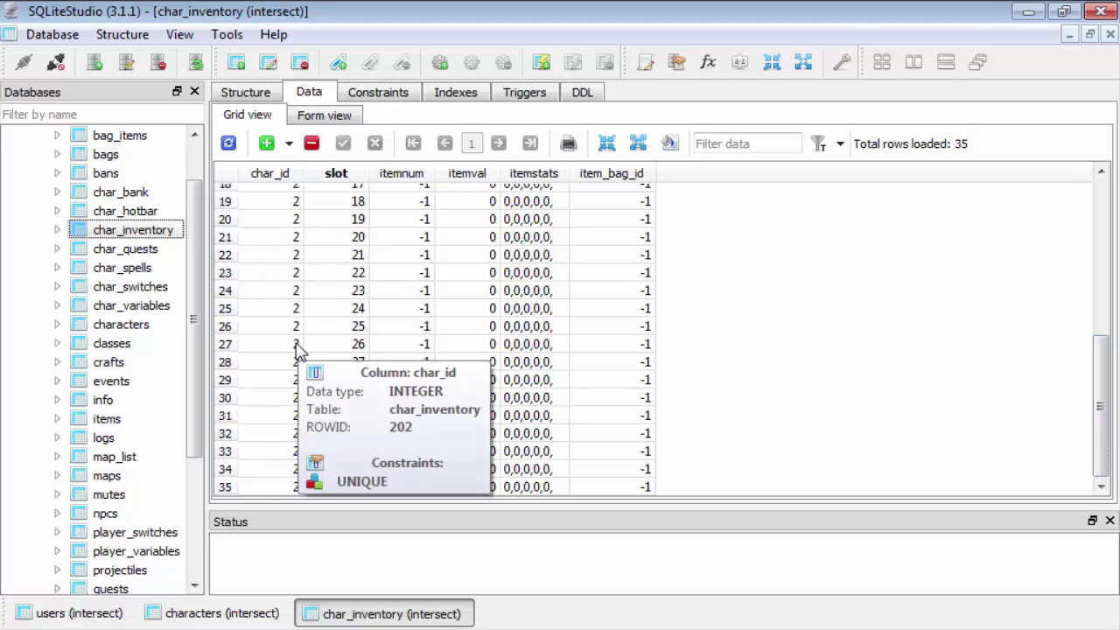
left_click(291, 255)
left_click(295, 239)
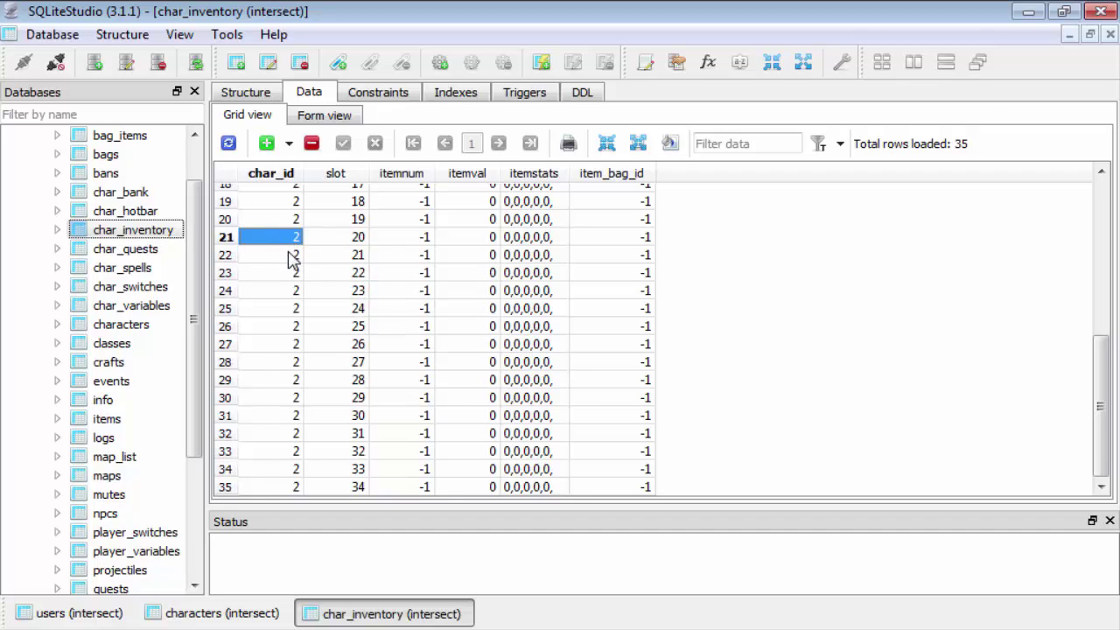
left_click(291, 254)
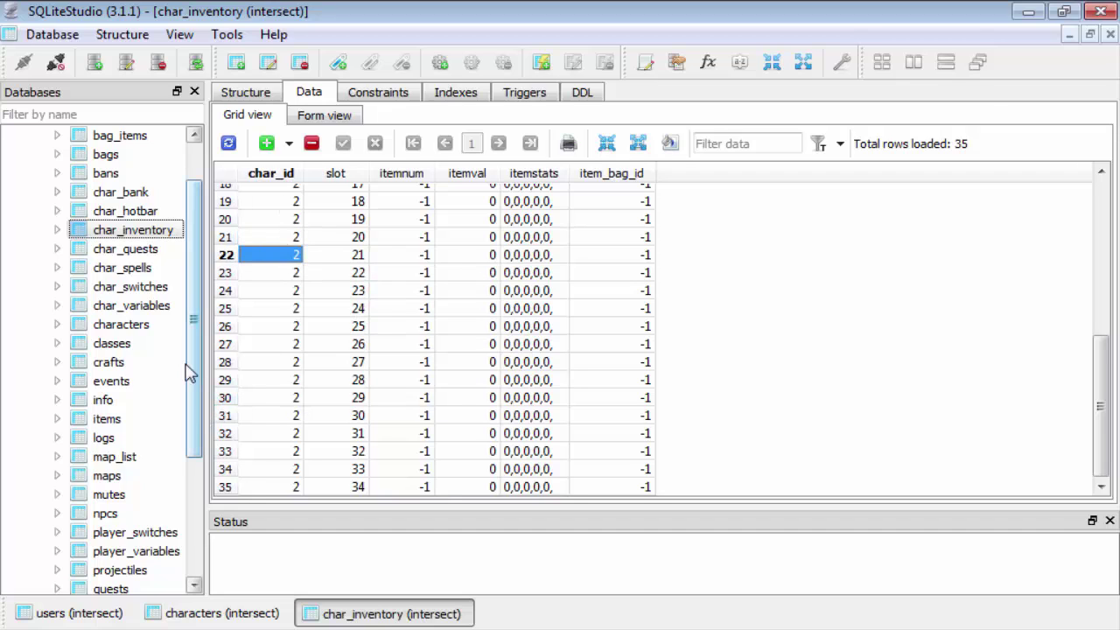
Step: Return to the characters table and check the remaining character's user_id and id
left_click(153, 328)
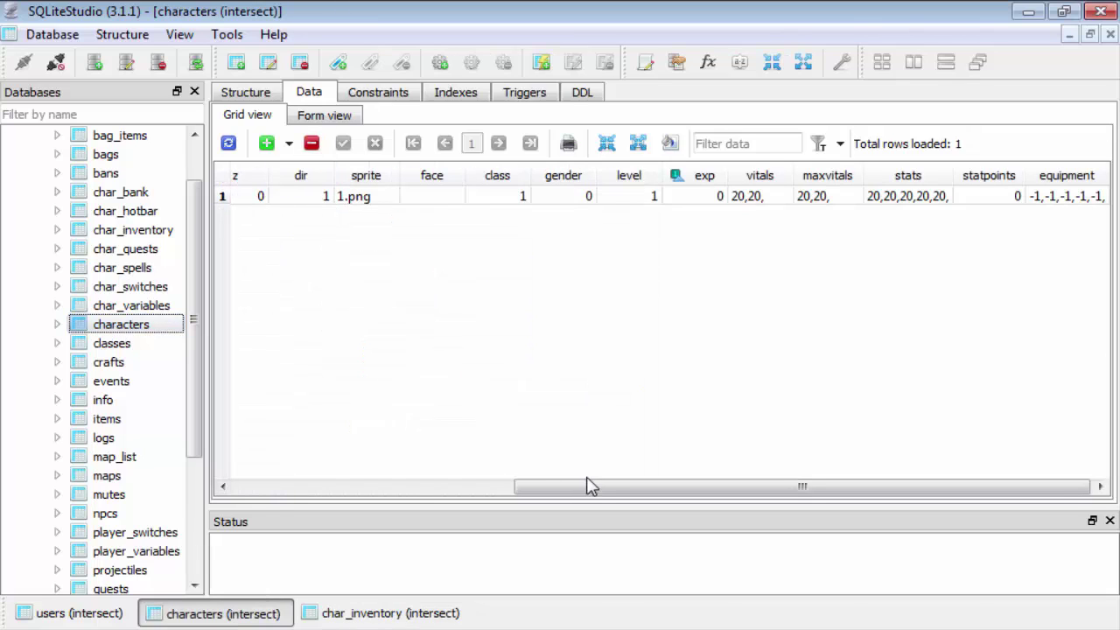
left_click_drag(589, 487, 310, 490)
left_click(340, 200)
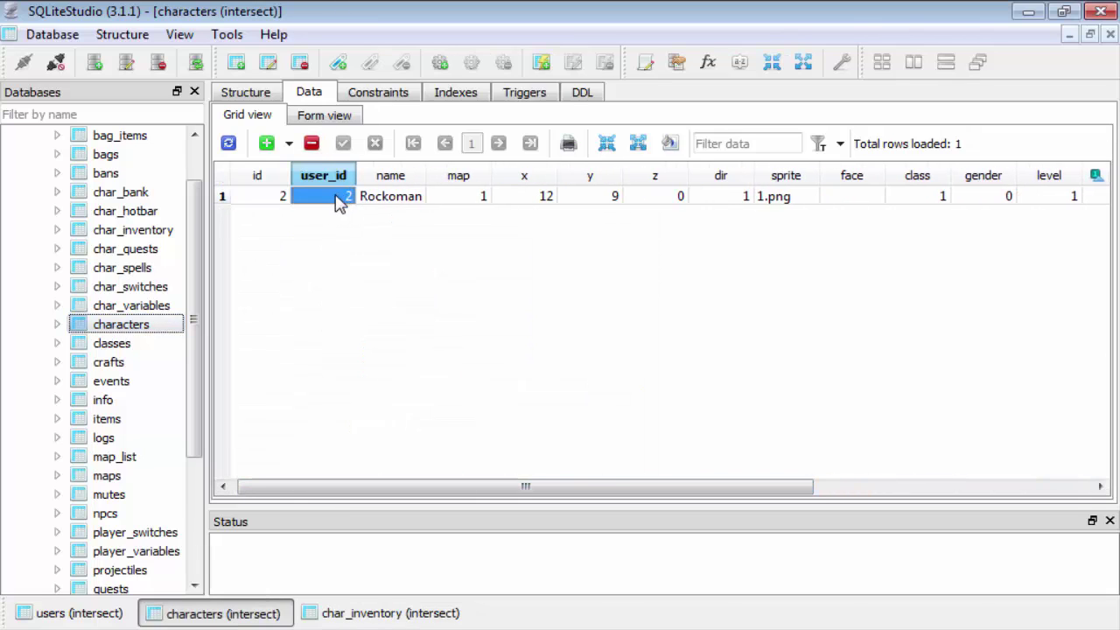
left_click(281, 202)
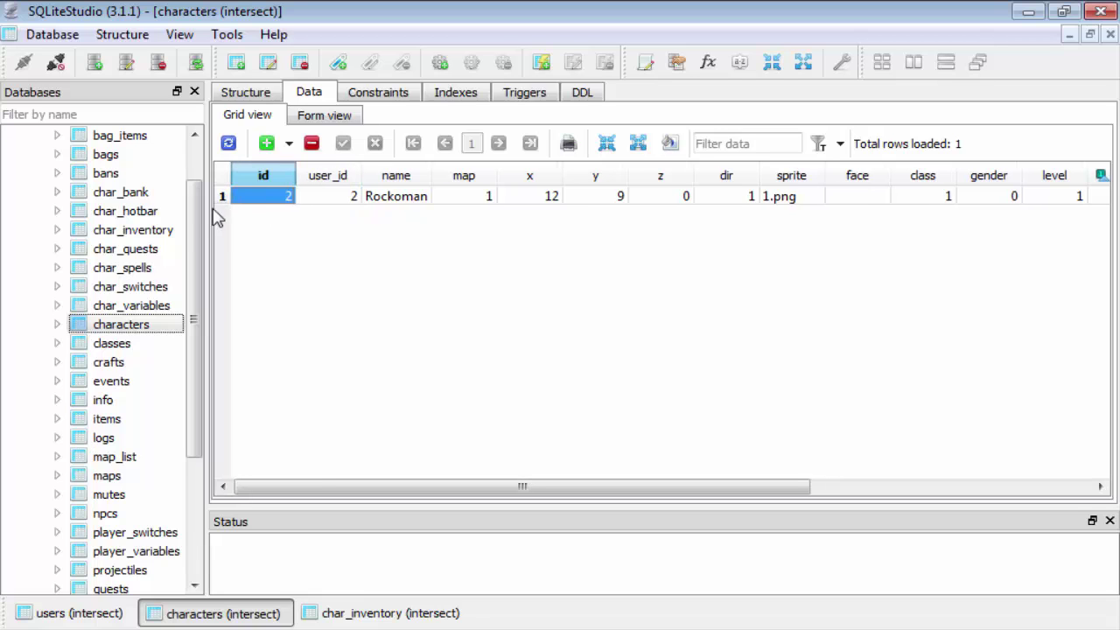
Step: Go back to the char_inventory data and check the char_id column across all records against the character's id
double_click(162, 229)
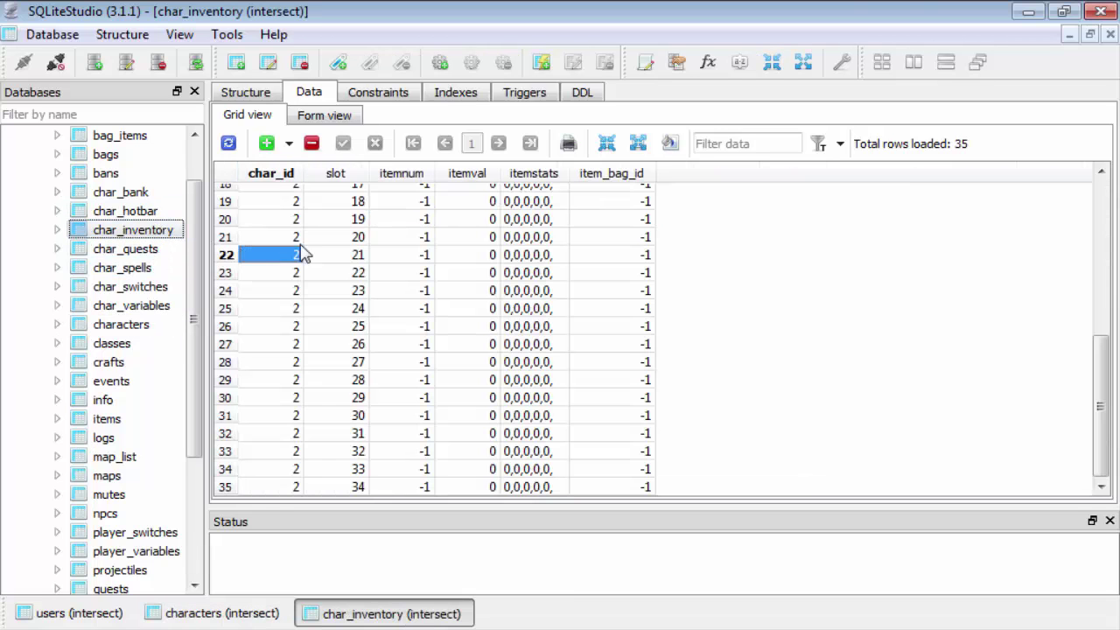
left_click(300, 219)
left_click(292, 257)
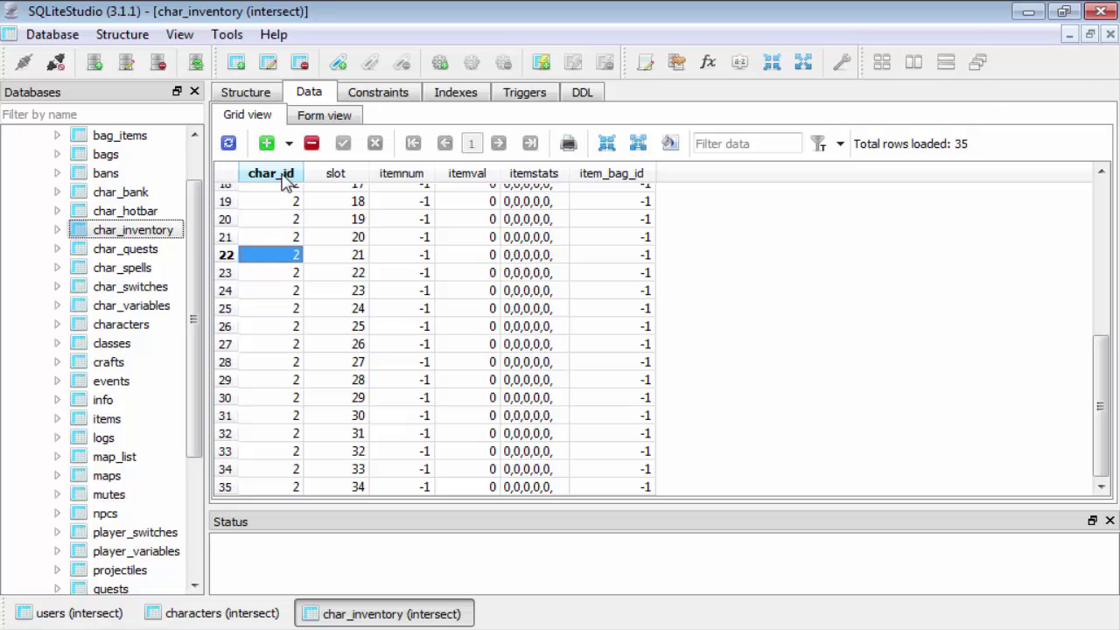
left_click(296, 219)
left_click(297, 202)
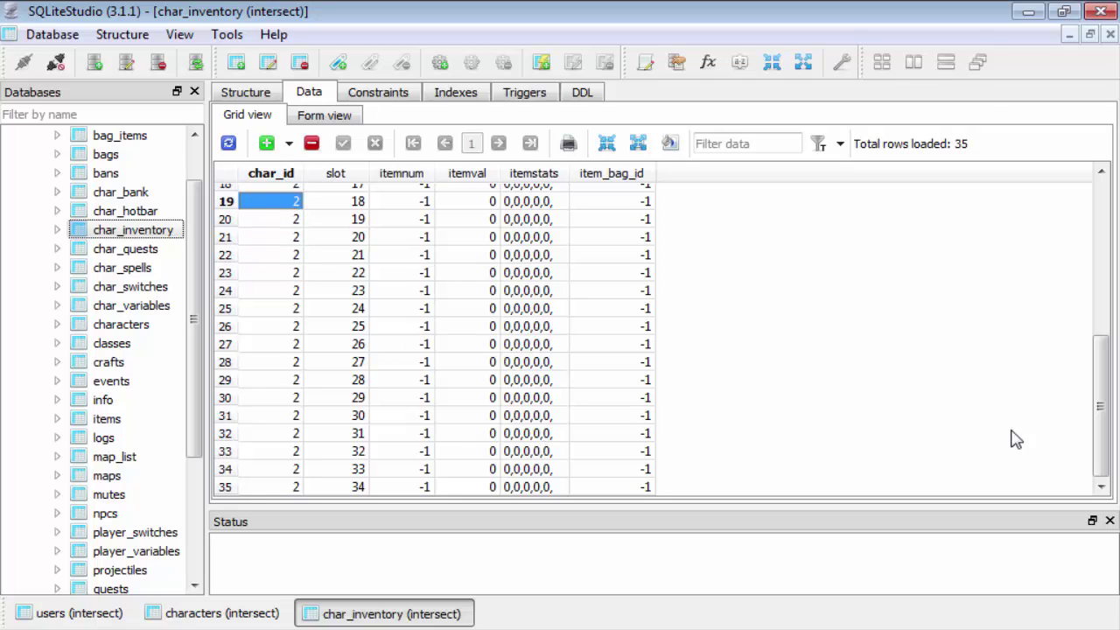
left_click_drag(1100, 429, 1100, 262)
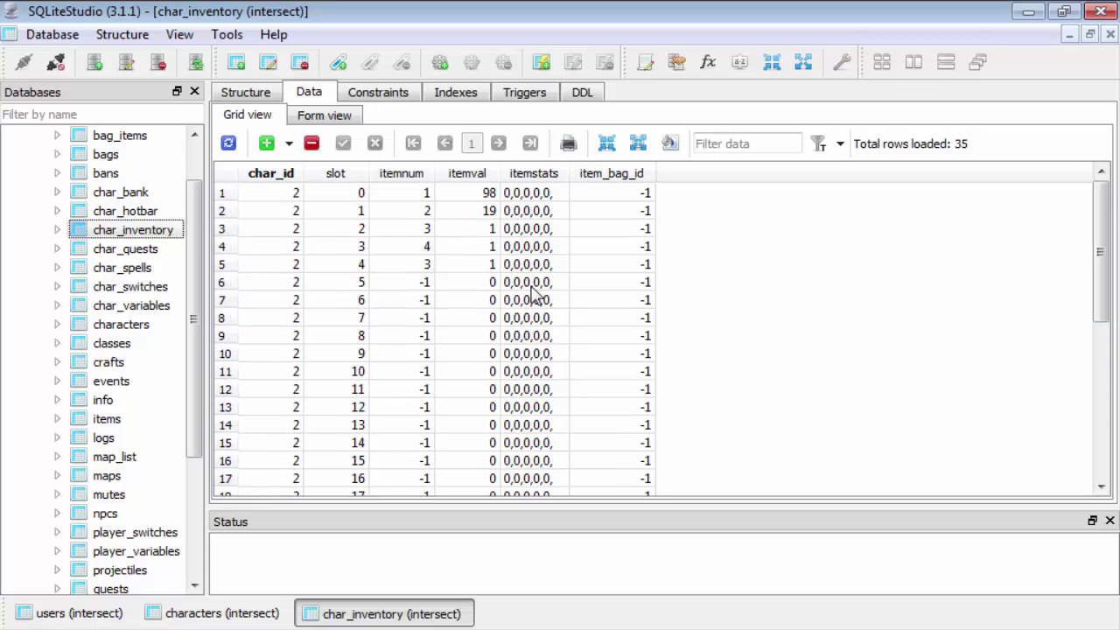
left_click(296, 194)
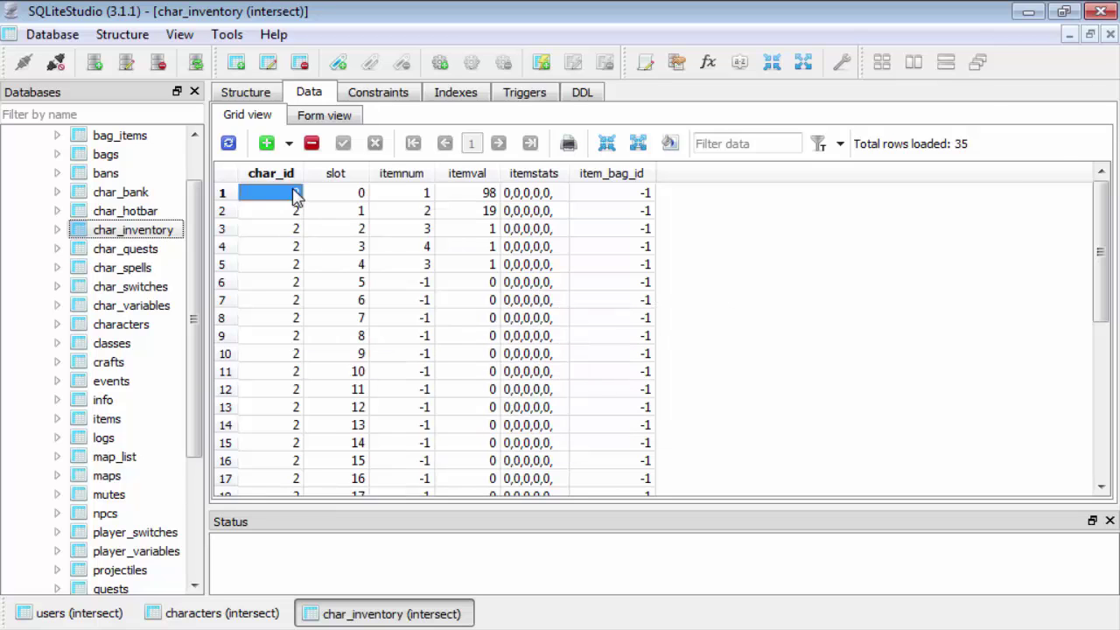
left_click_drag(1099, 263, 1100, 429)
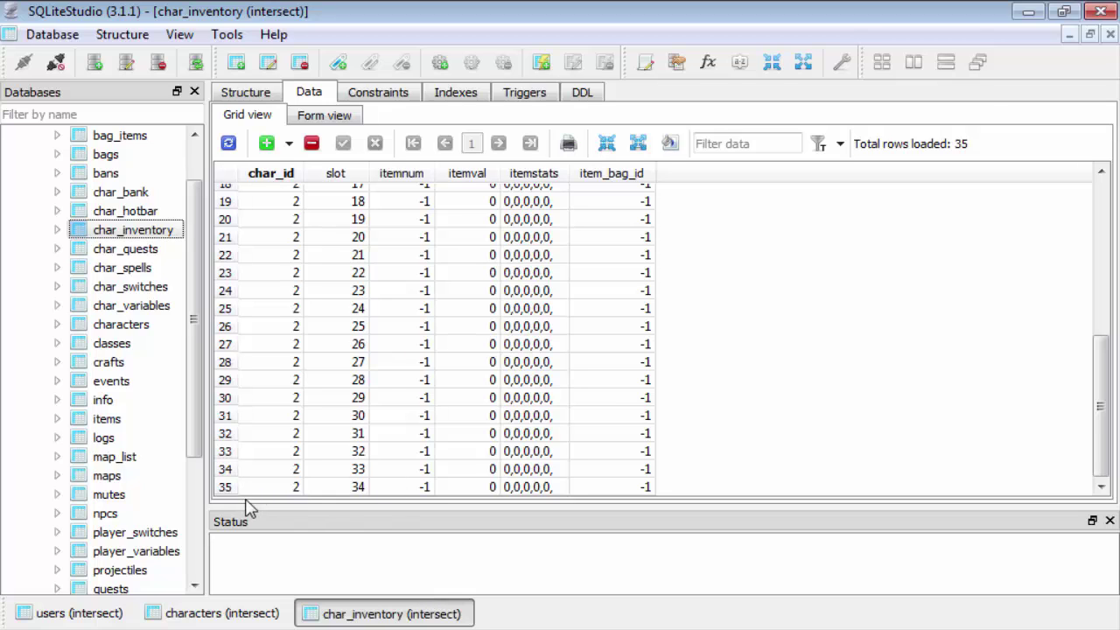
mouse_move(357, 385)
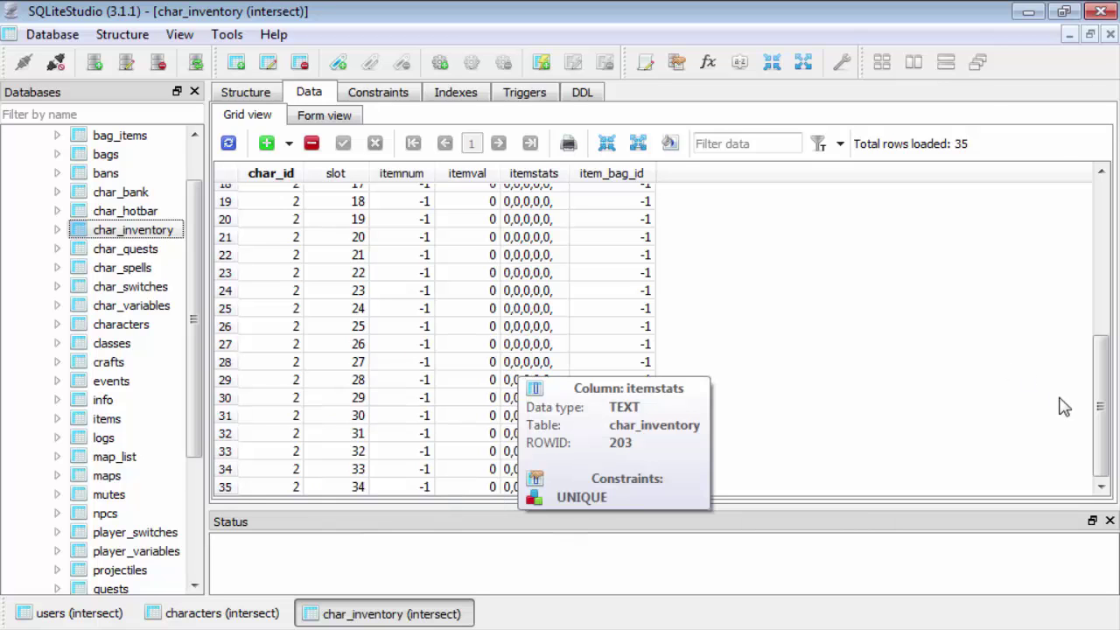
left_click_drag(1101, 378, 1104, 219)
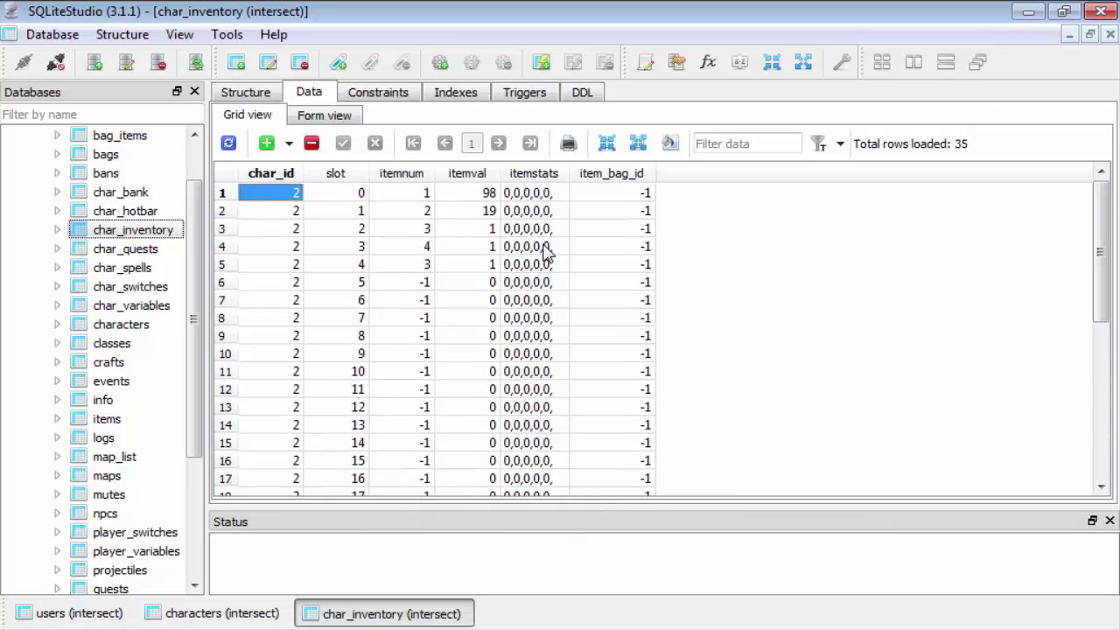
Step: Examine the slot and itemnum values in the first five char_inventory records
left_click(322, 216)
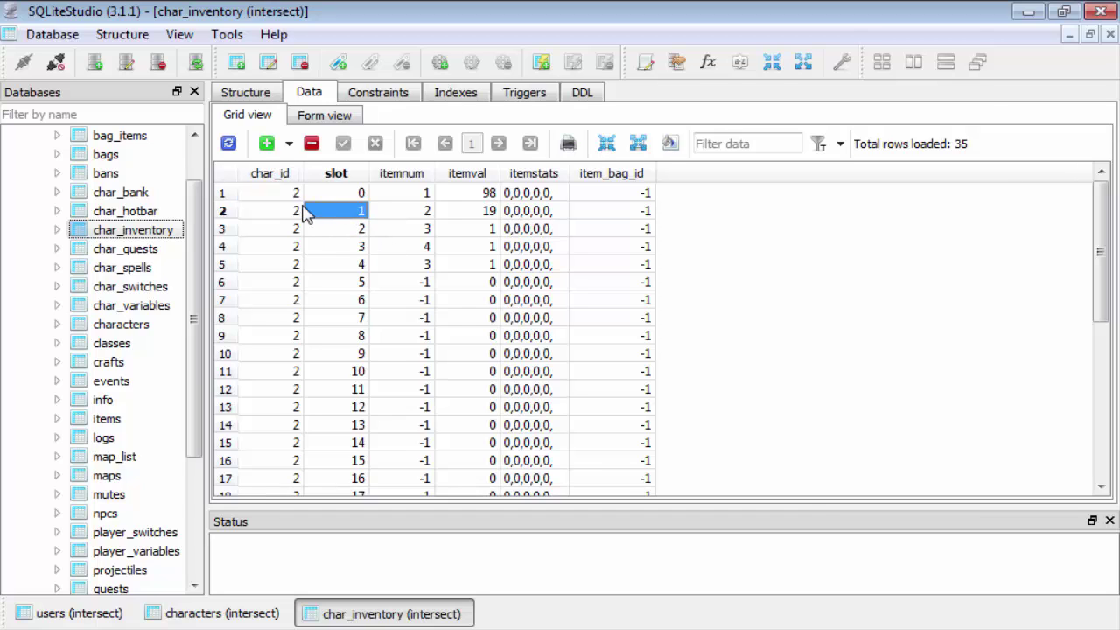
left_click(293, 198)
left_click(337, 231)
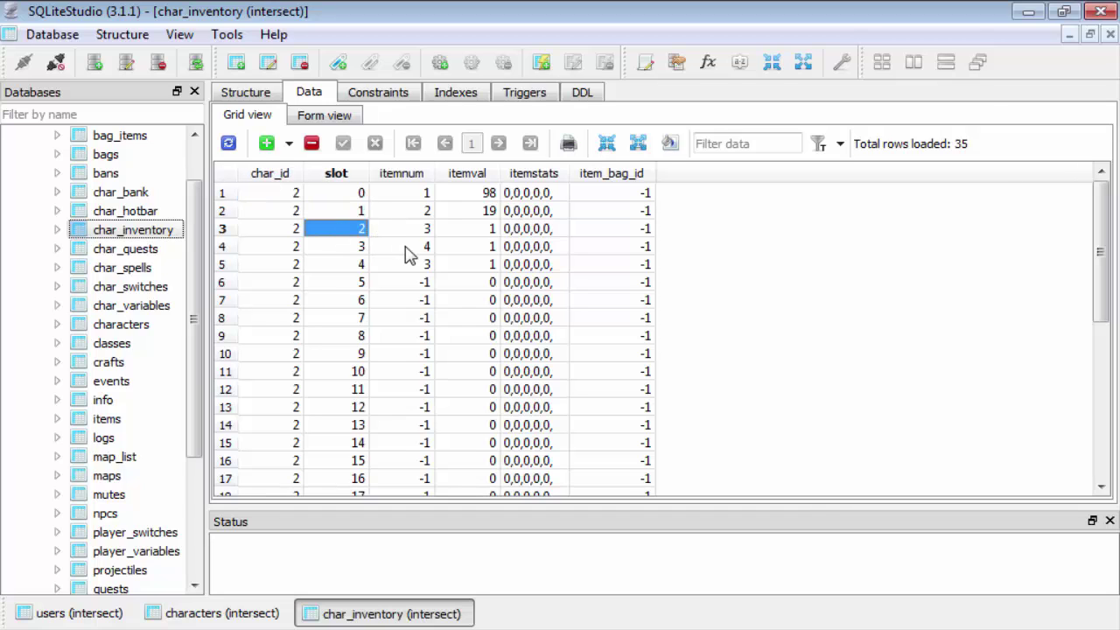
left_click(401, 230)
left_click(346, 230)
left_click(357, 213)
left_click(361, 264)
left_click(368, 251)
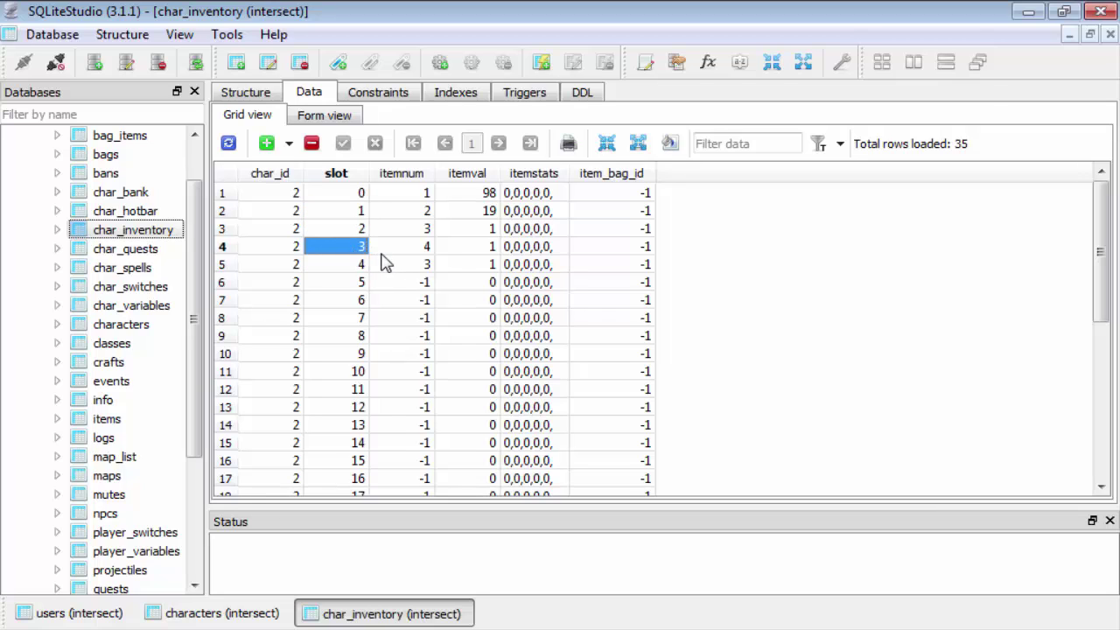
left_click(401, 264)
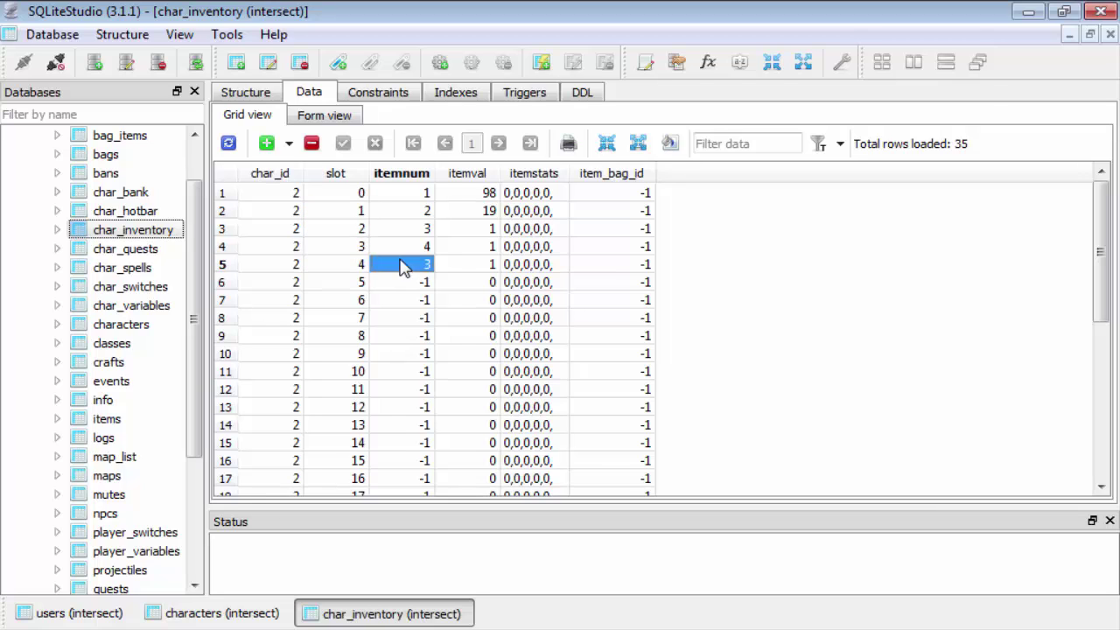
left_click(323, 249)
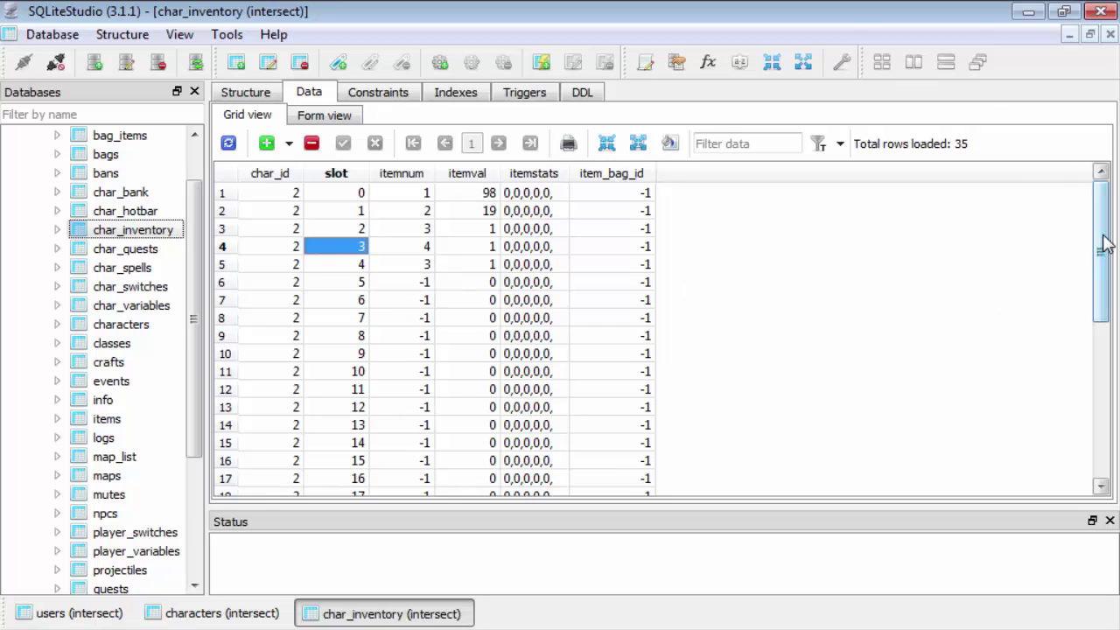
Step: Examine the char_id, slot, itemnum and itemval values of the first inventory record
left_click_drag(1103, 242, 1110, 217)
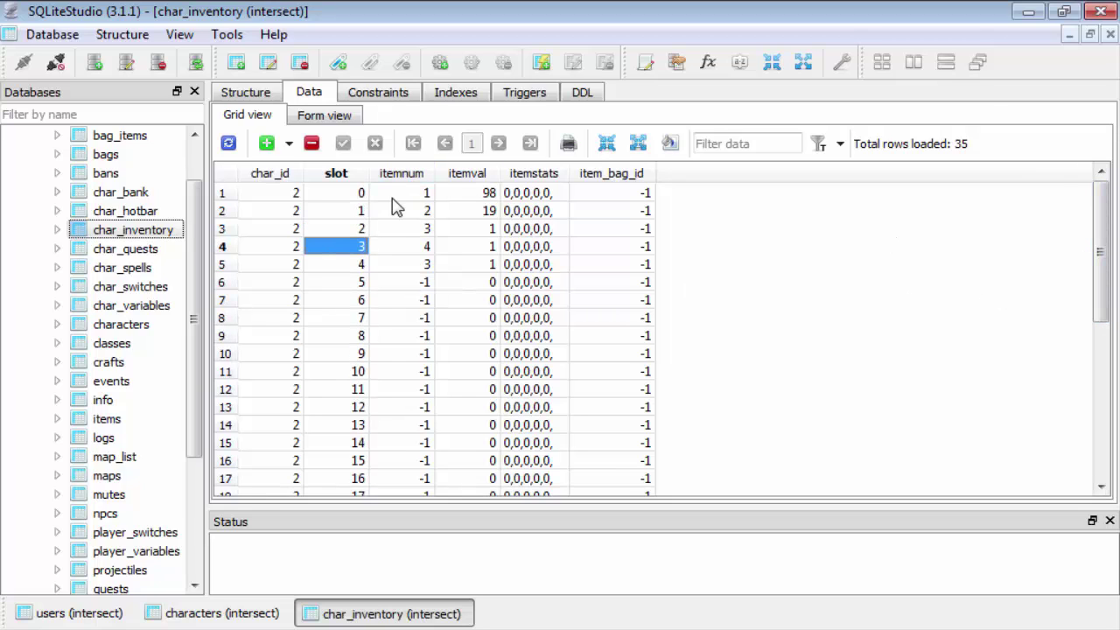
left_click(399, 195)
left_click(289, 196)
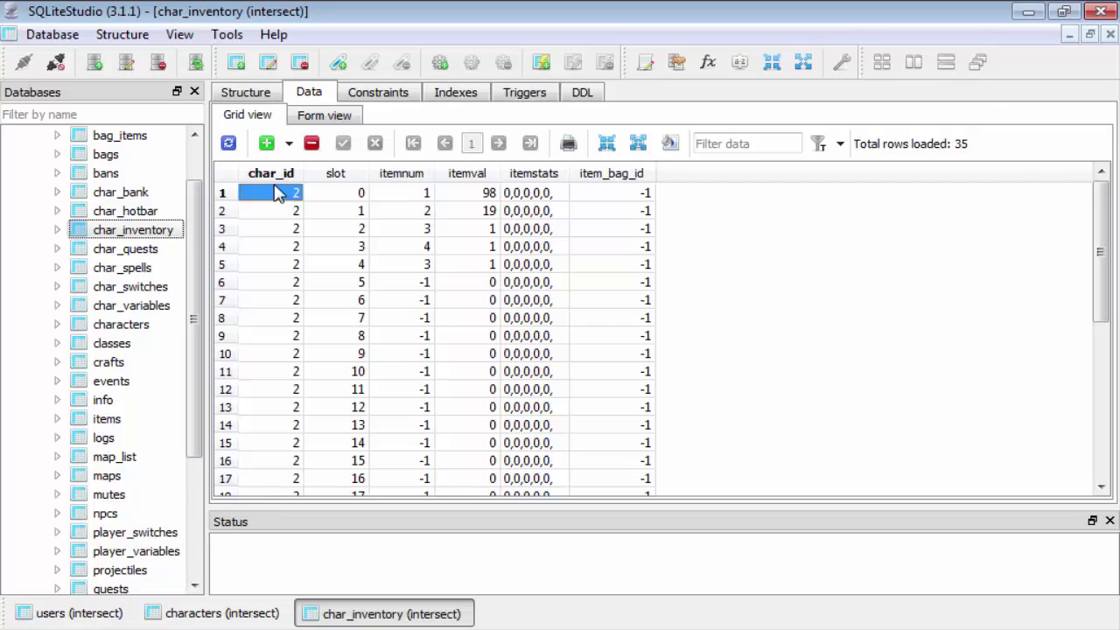
left_click(361, 195)
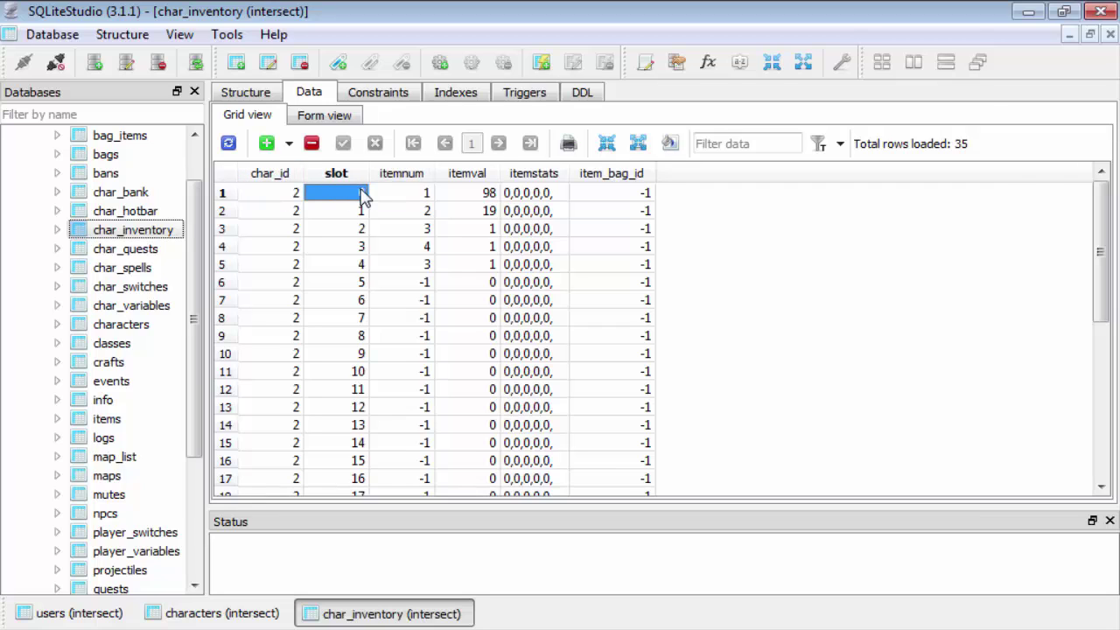
left_click(408, 198)
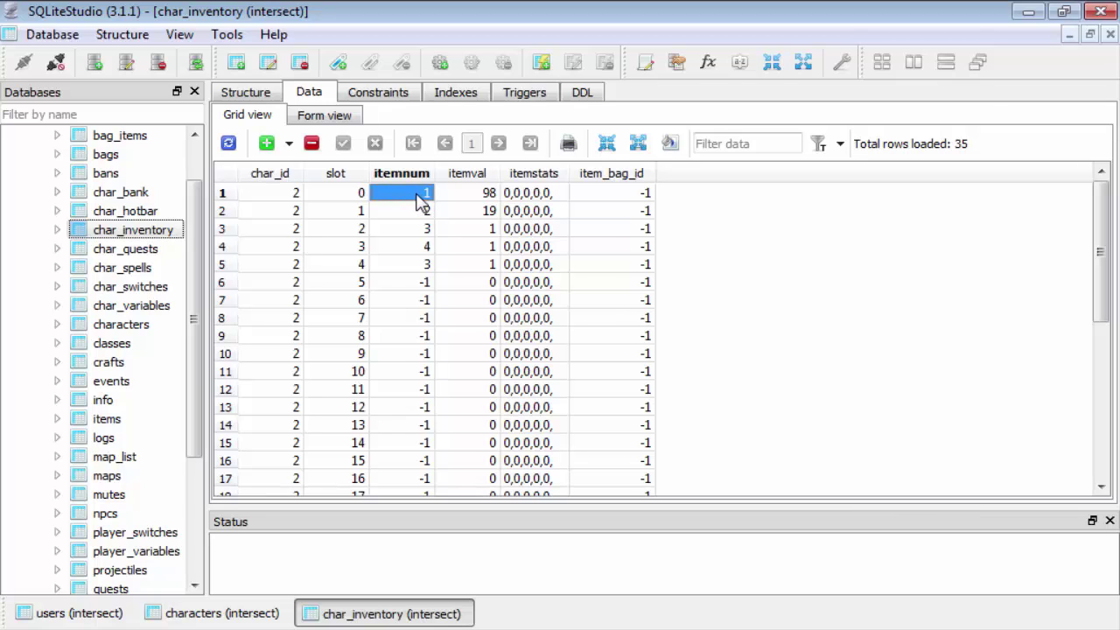
mouse_move(420, 201)
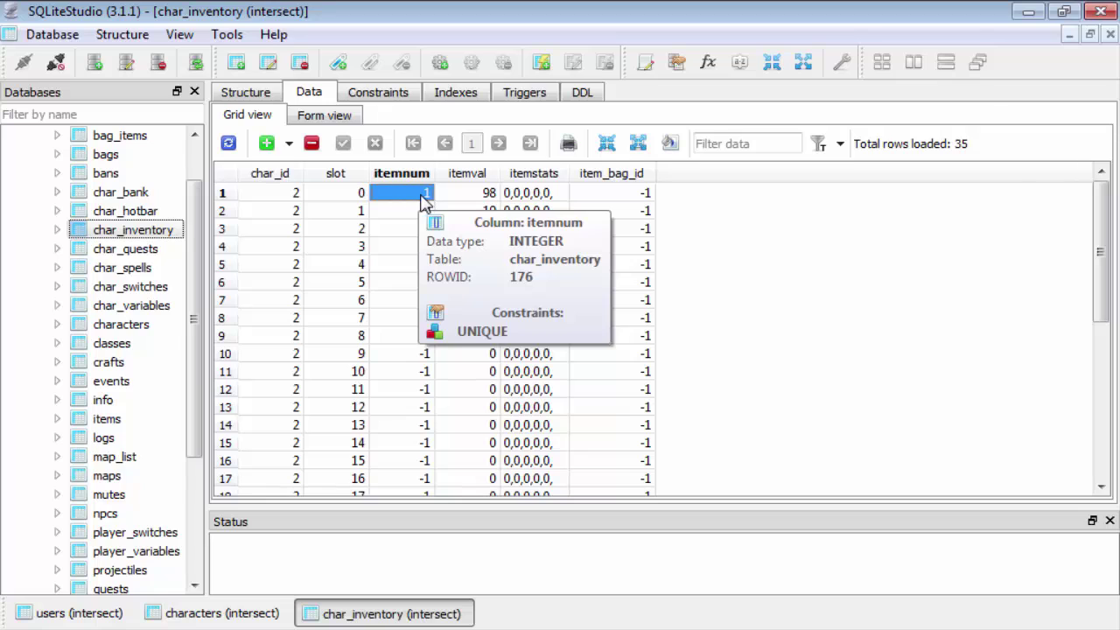
left_click(470, 200)
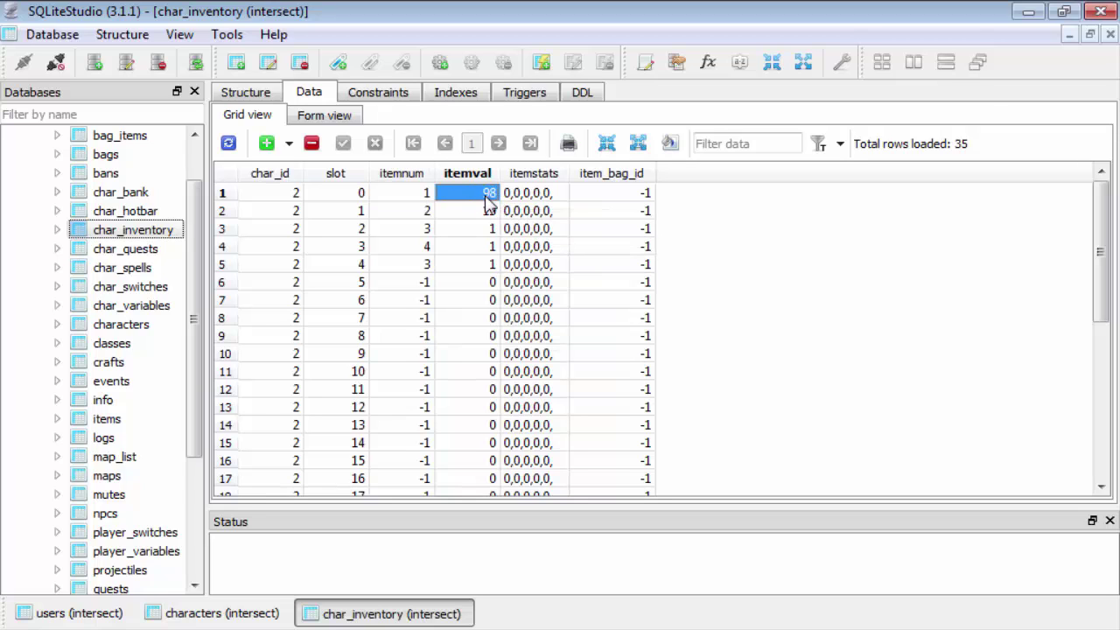
mouse_move(487, 200)
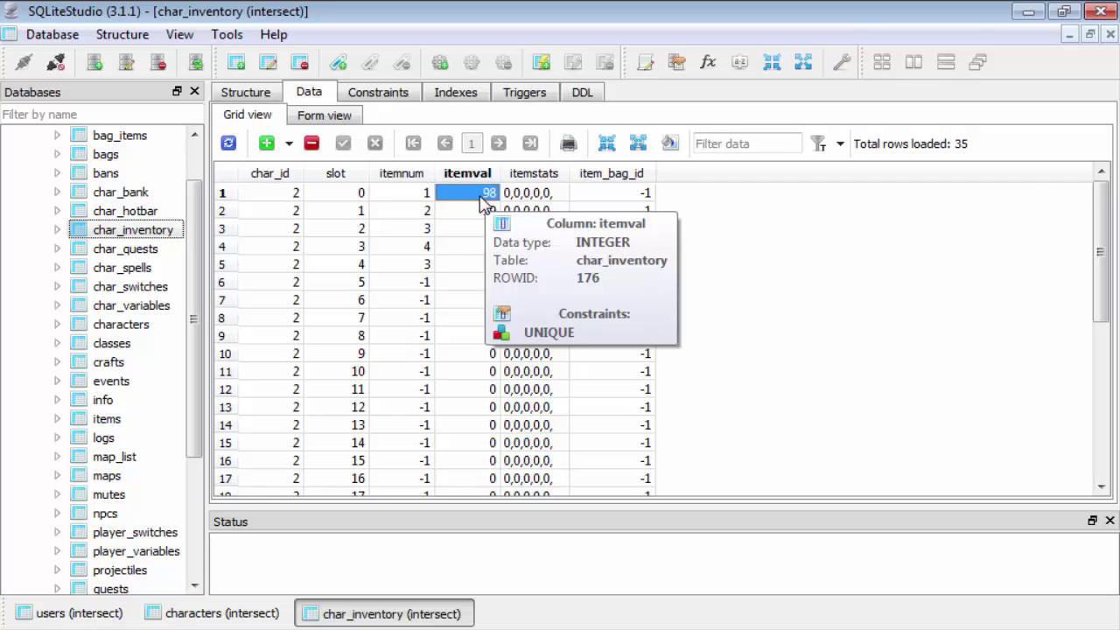
Step: Examine the slot, itemnum and itemval values of the second through fifth char_inventory records
left_click(356, 217)
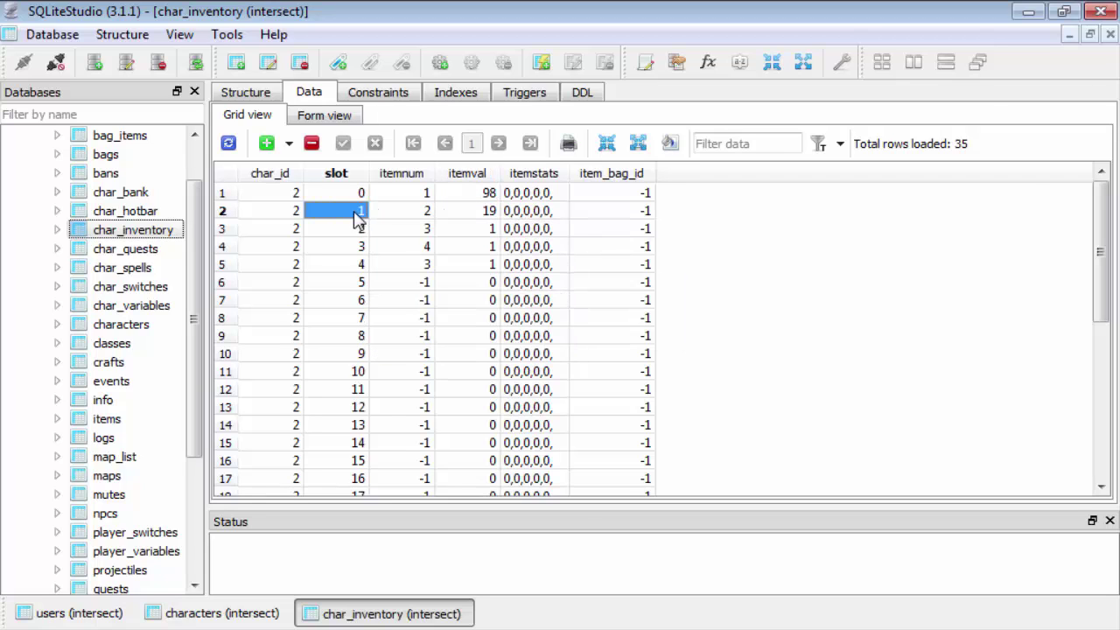
left_click(419, 222)
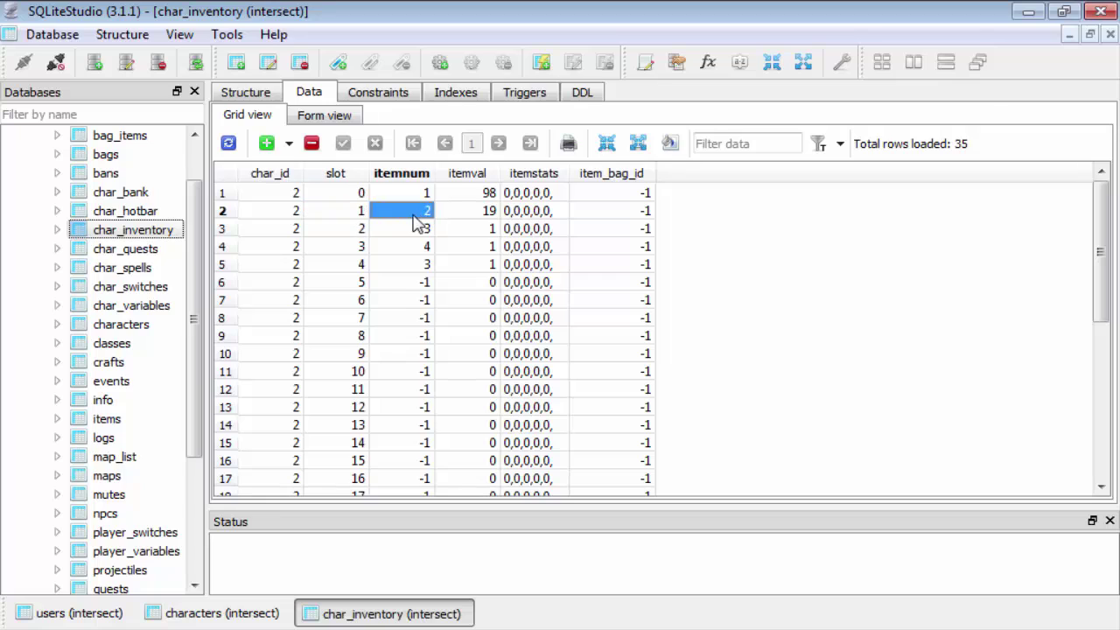
left_click(494, 219)
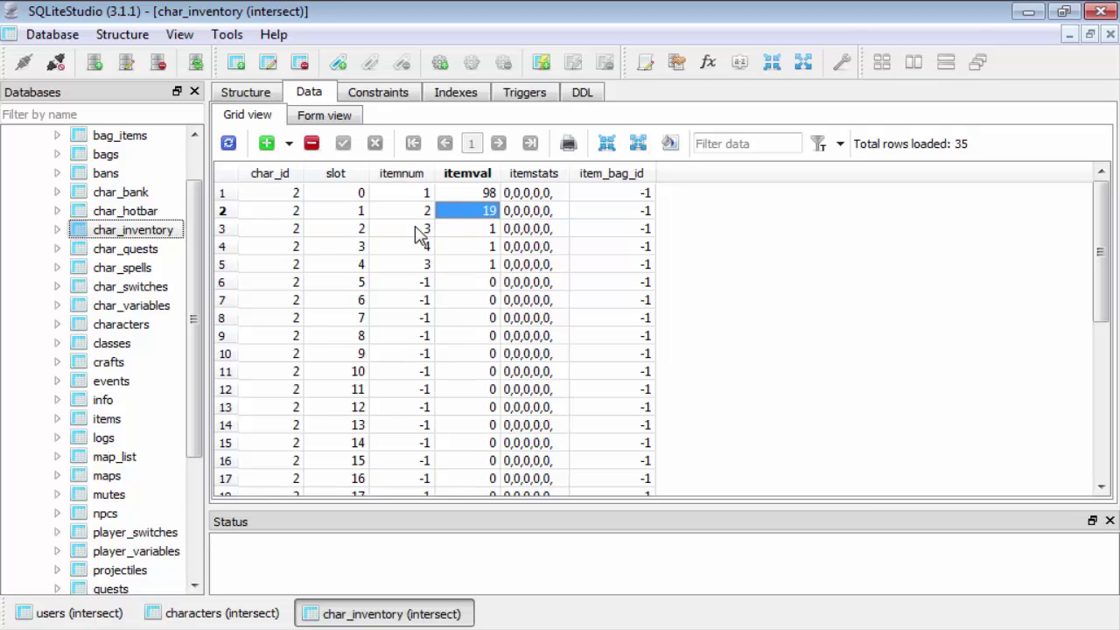
left_click(350, 232)
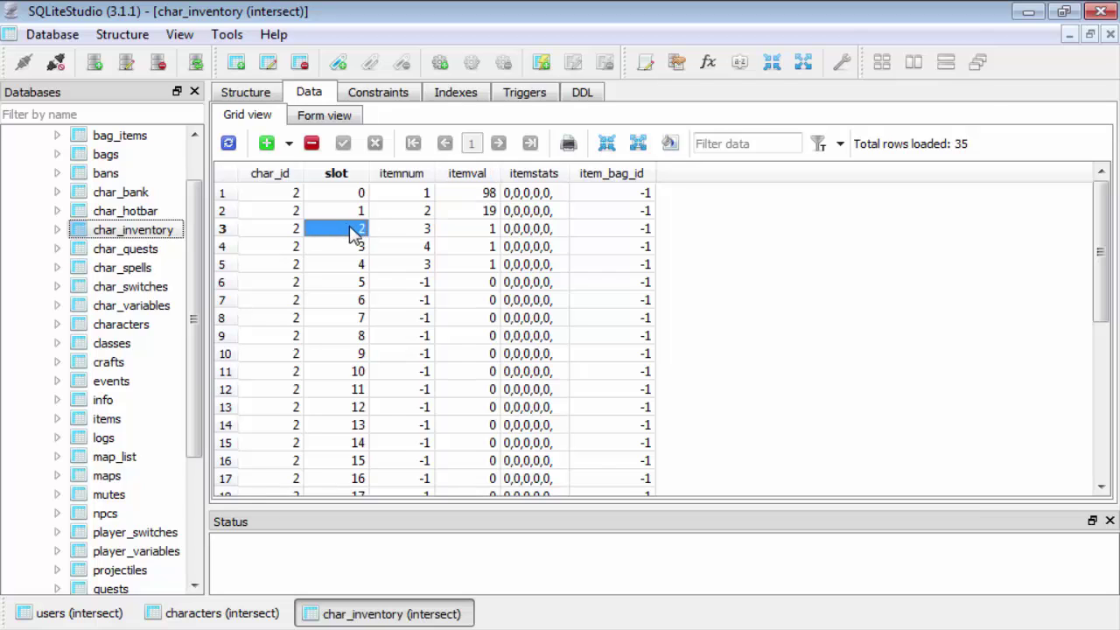
left_click(408, 240)
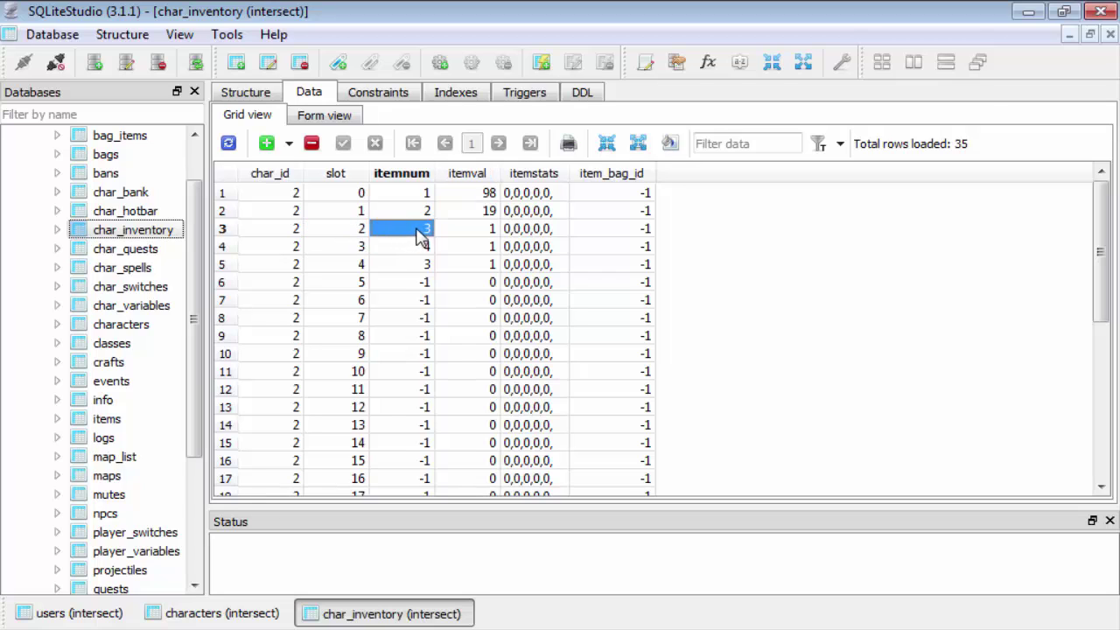
left_click(478, 234)
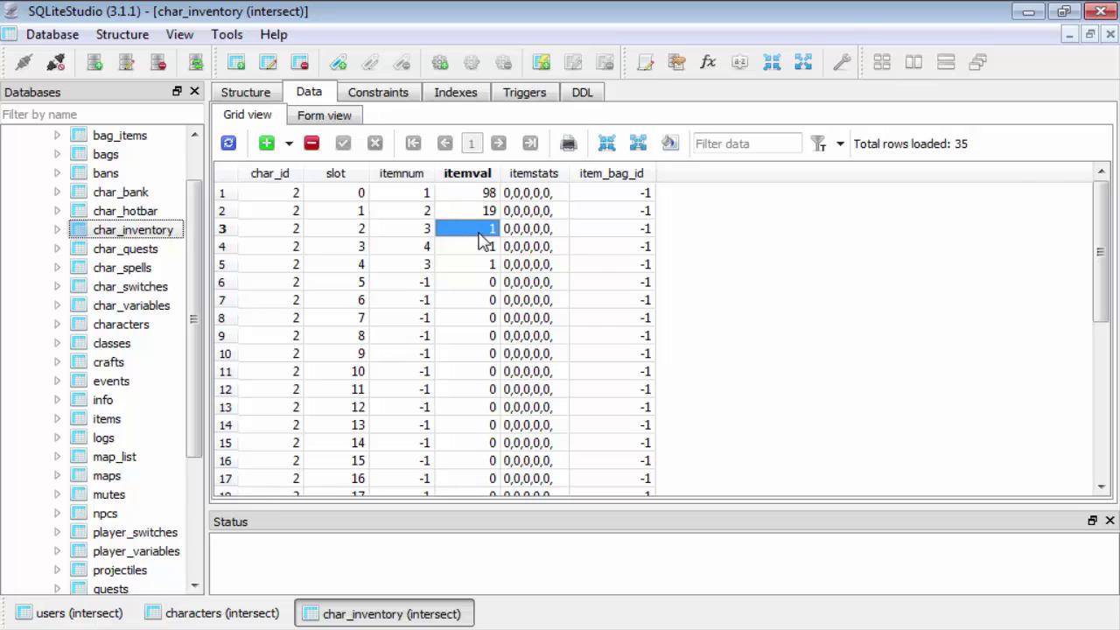
left_click(357, 251)
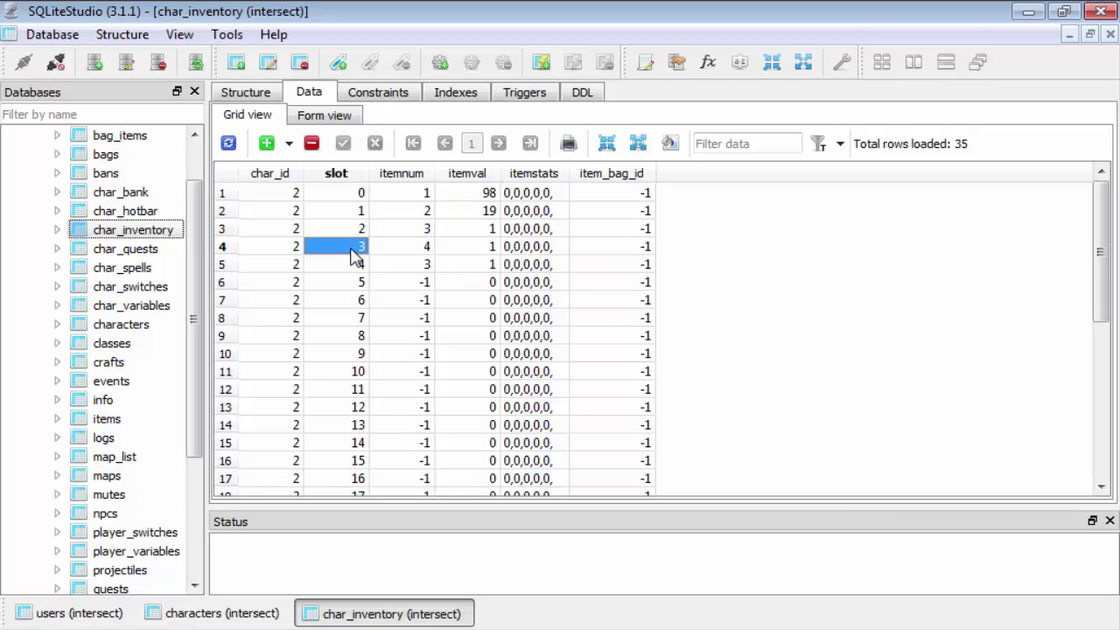
left_click(428, 253)
left_click(464, 252)
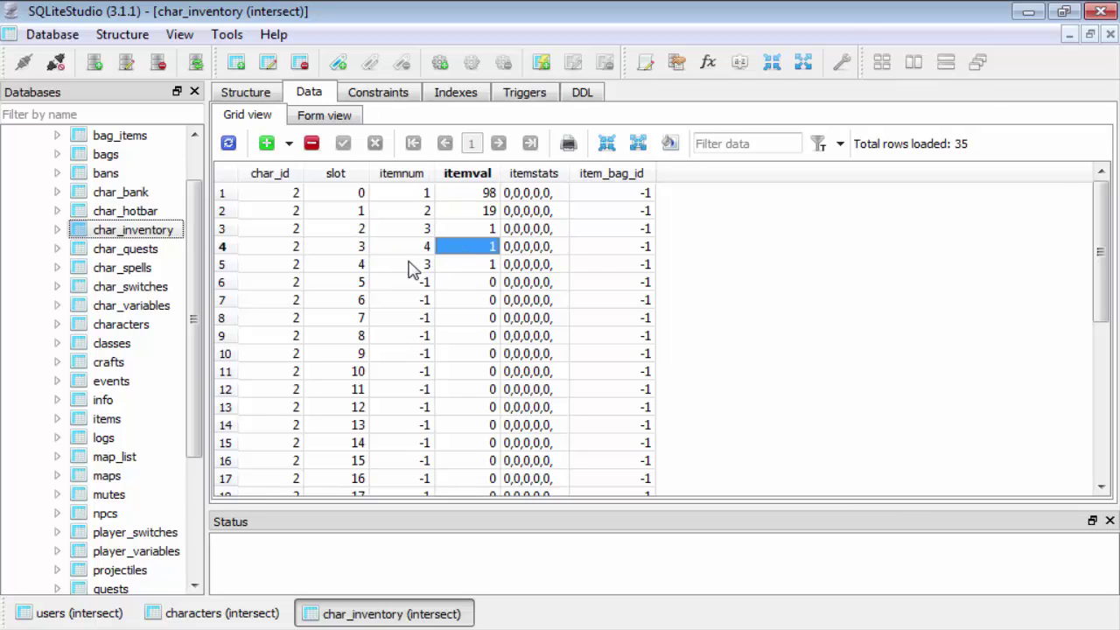
left_click(413, 268)
left_click(462, 267)
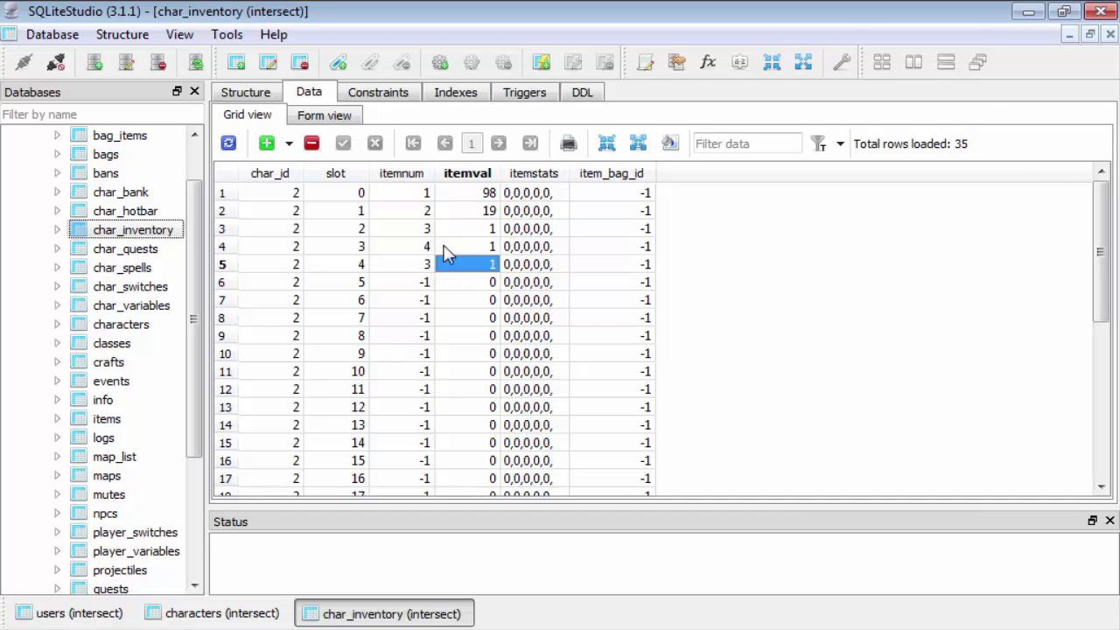
left_click(419, 263)
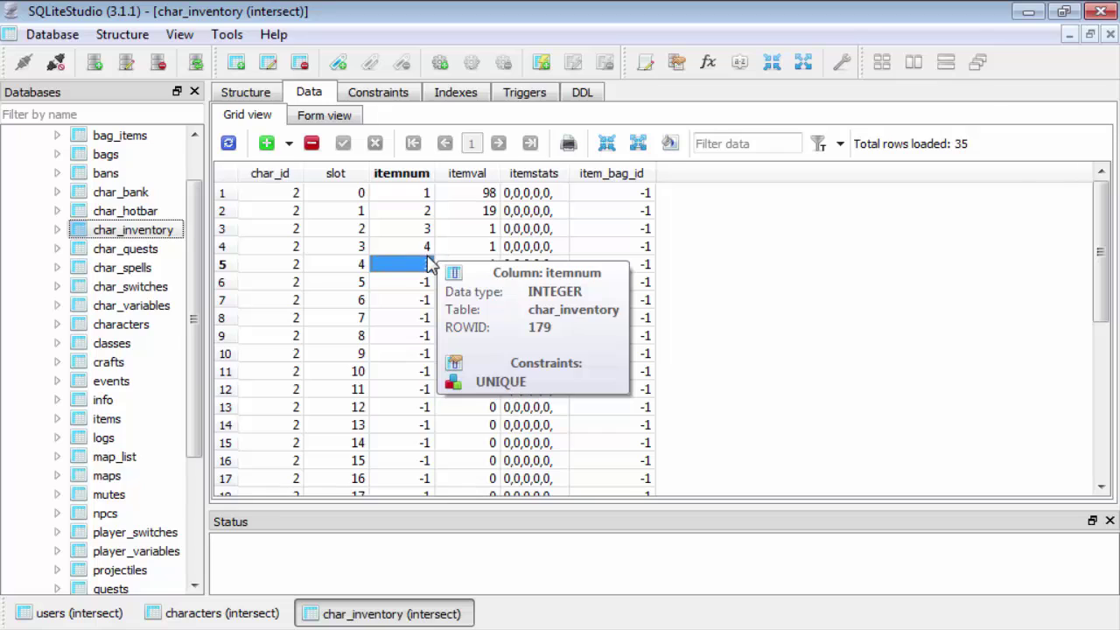
left_click(475, 268)
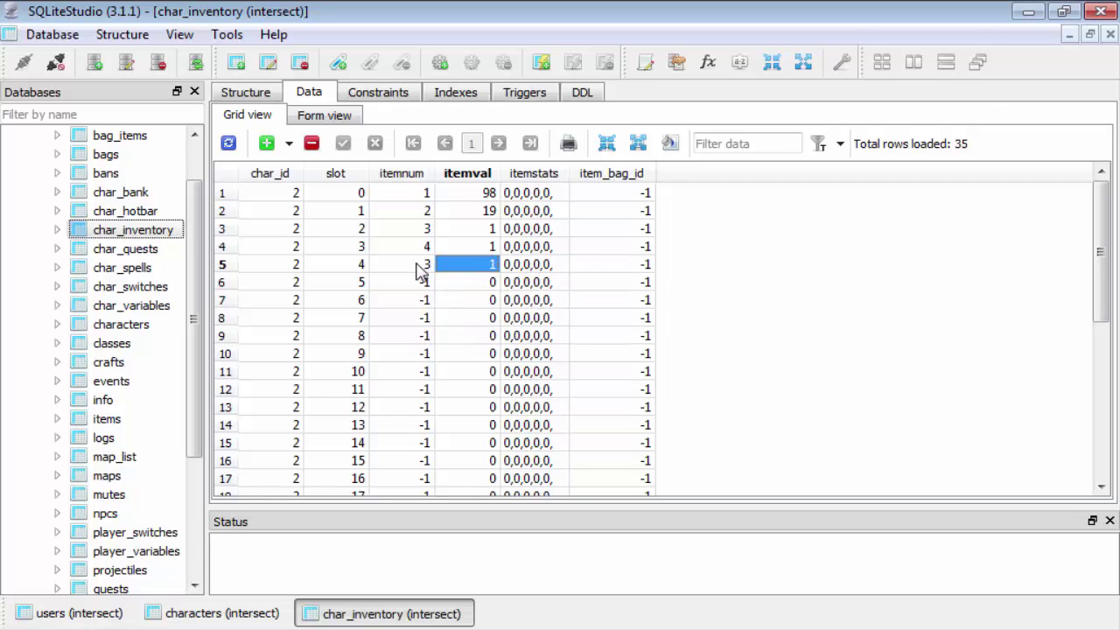
Step: Set the fifth inventory record's itemnum to -1 and its itemval to 0
left_click(426, 270)
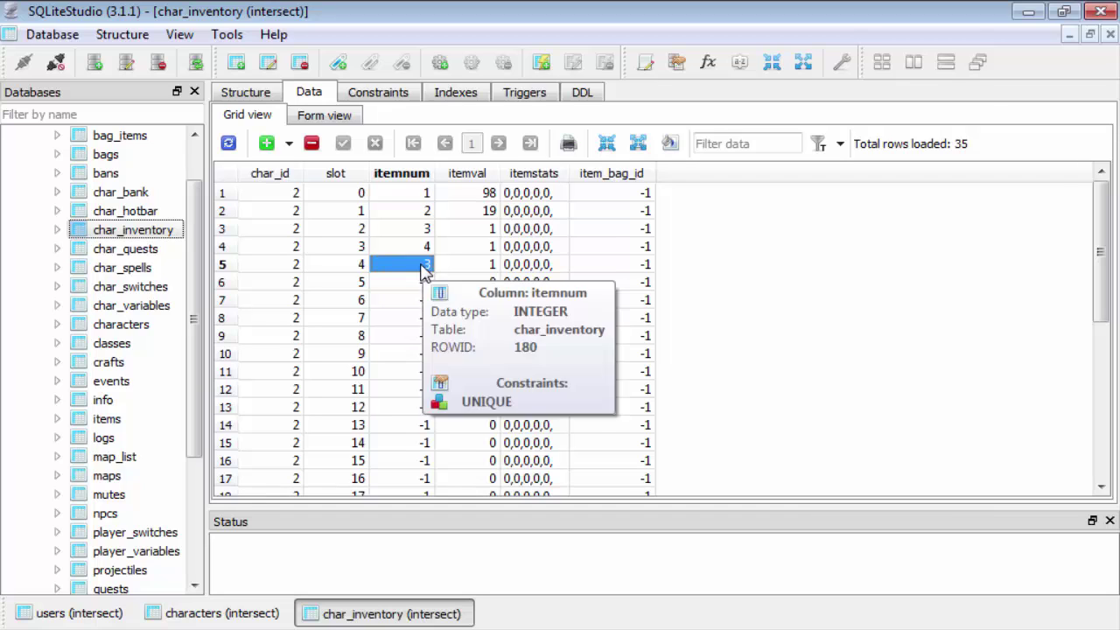
double_click(424, 264)
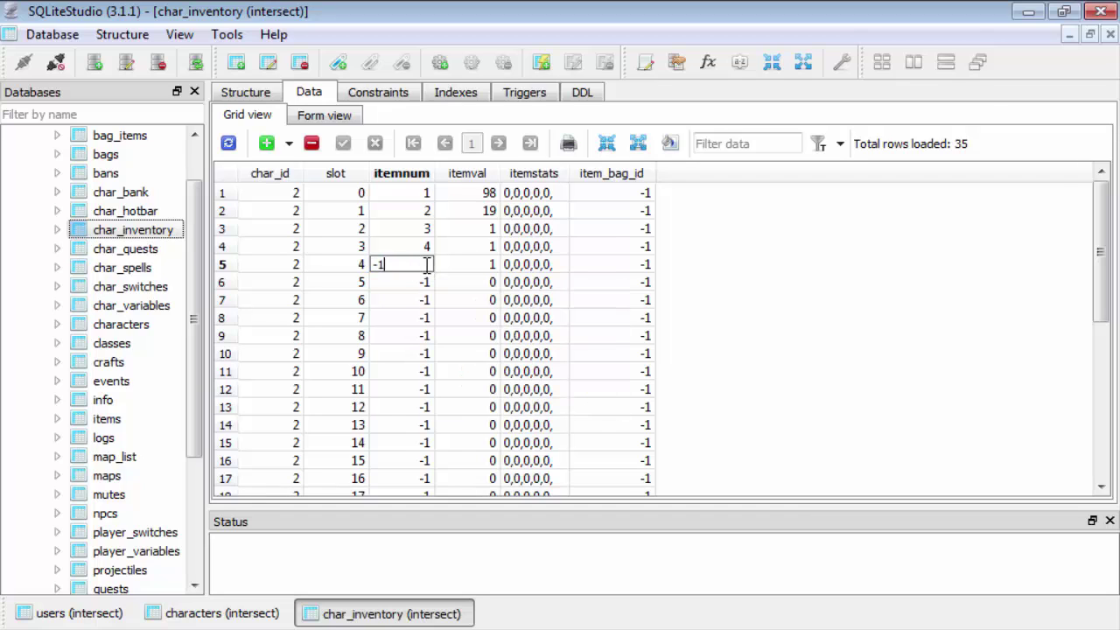
key("Return")
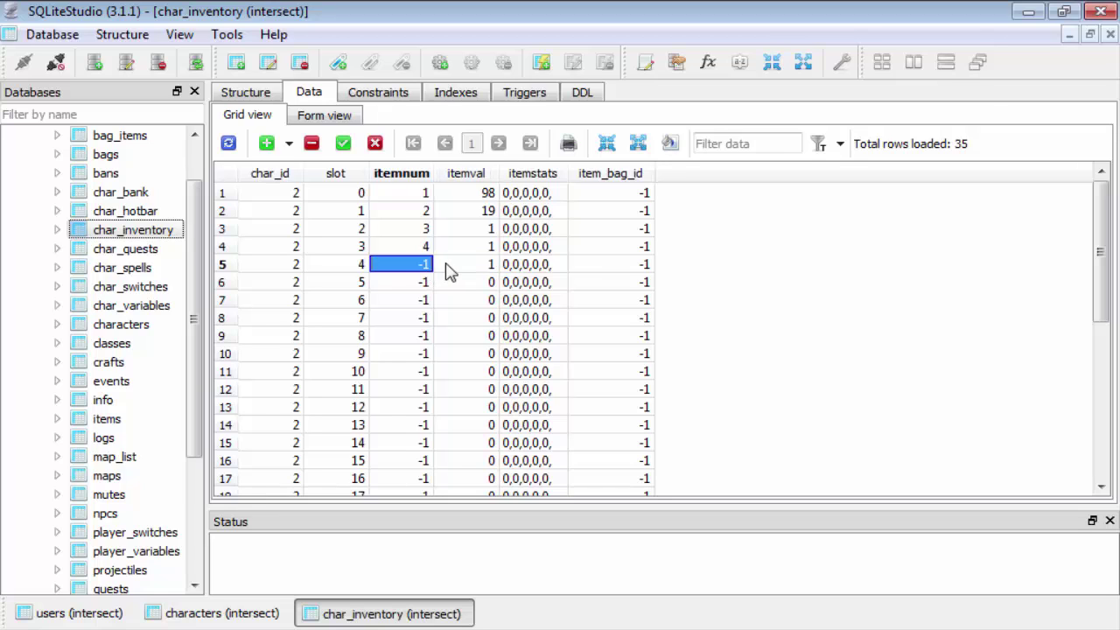
double_click(455, 265)
type("0")
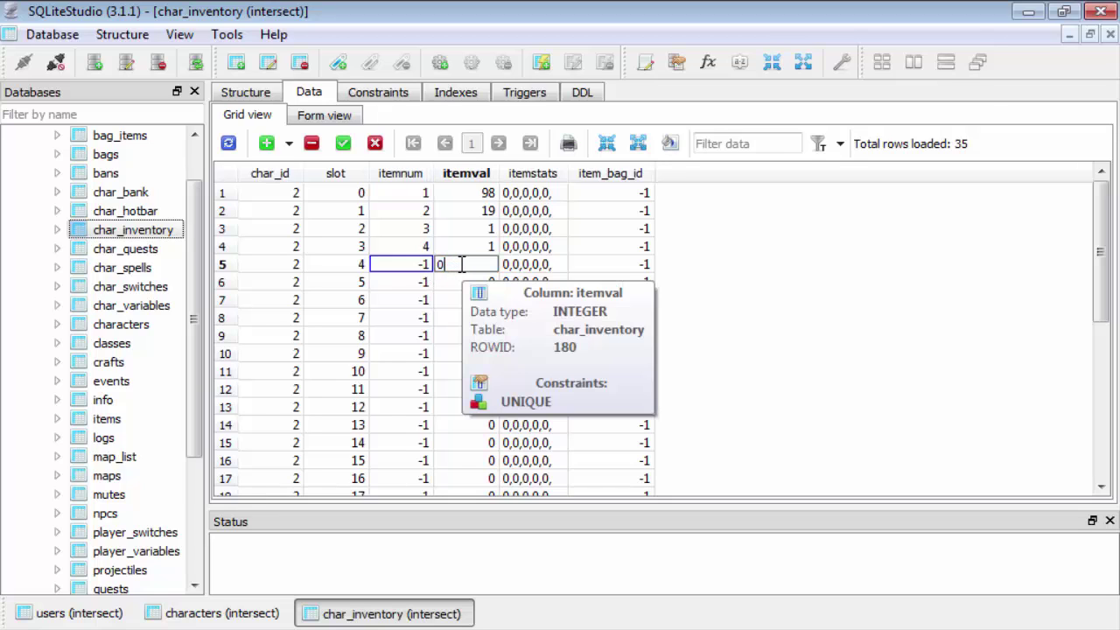
left_click(517, 264)
left_click(468, 265)
Step: Check the edited itemnum and itemval cells of the fifth record and commit the changes to the database
left_click(415, 264)
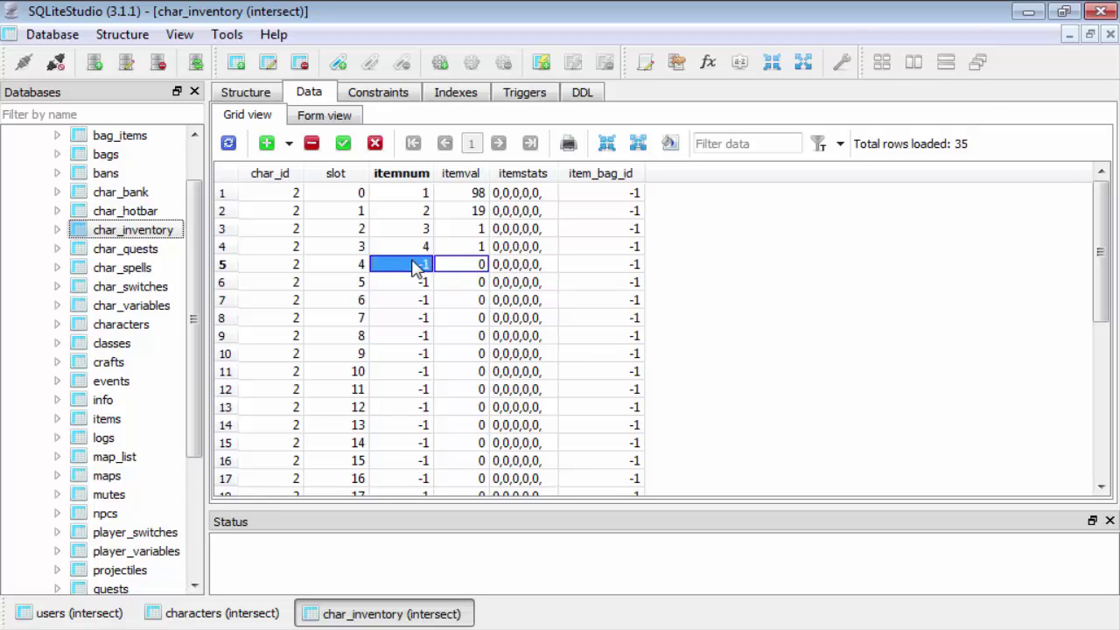
key("Right")
key("Left")
key("Right")
key("Left")
key("Right")
key("Left")
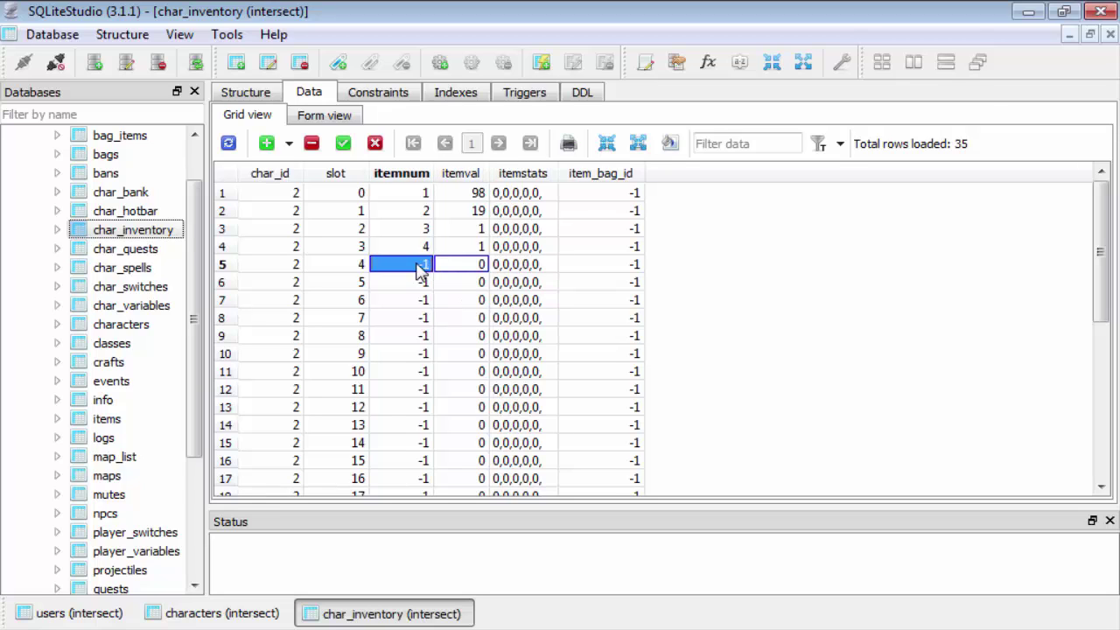
left_click(342, 144)
Step: Review the committed itemnum and itemval values in the fifth inventory record
left_click(425, 267)
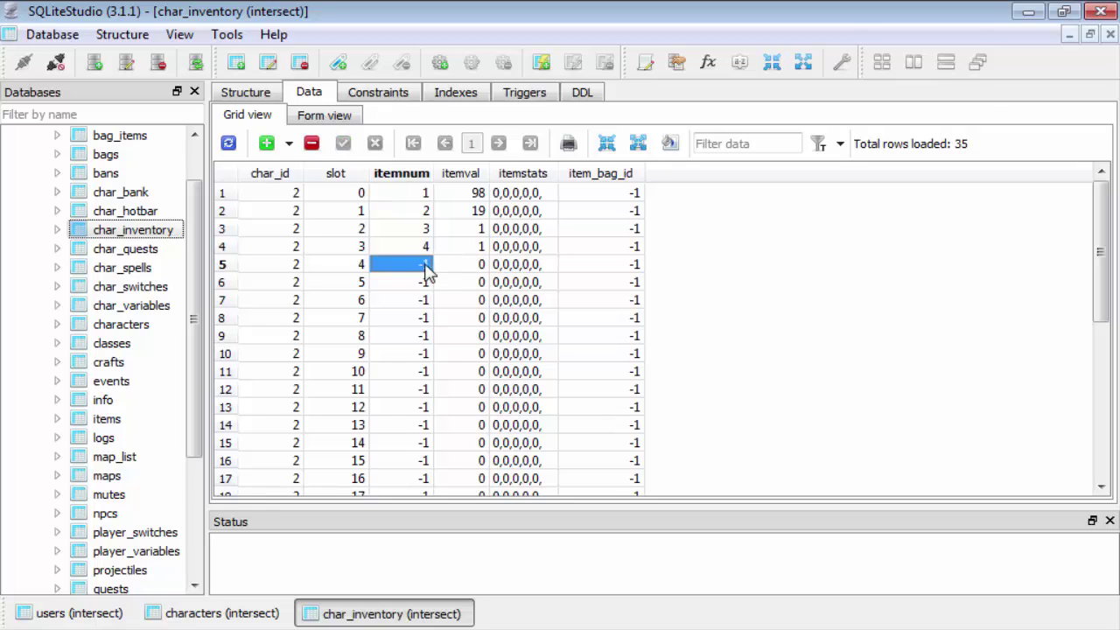
key("Right")
key("Up")
left_click(425, 267)
key("Right")
key("Left")
key("Right")
key("Left")
key("Right")
key("Left")
key("Right")
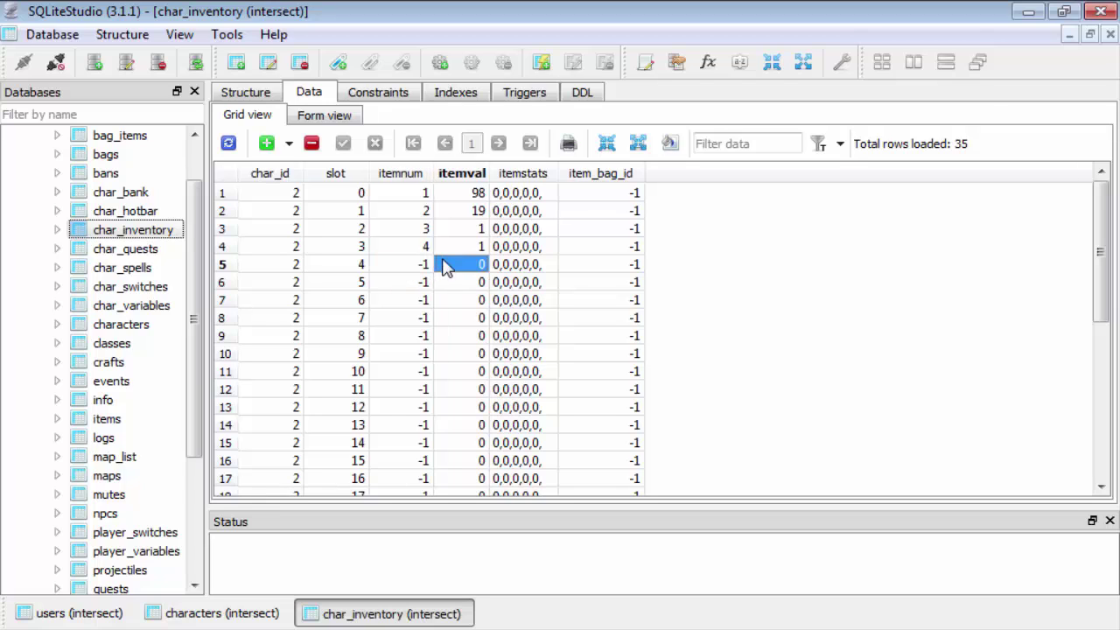
key("Left")
key("Right")
key("Left")
Step: Compare the itemnum and itemval of the third inventory record with those of the emptied fifth record
left_click(416, 234)
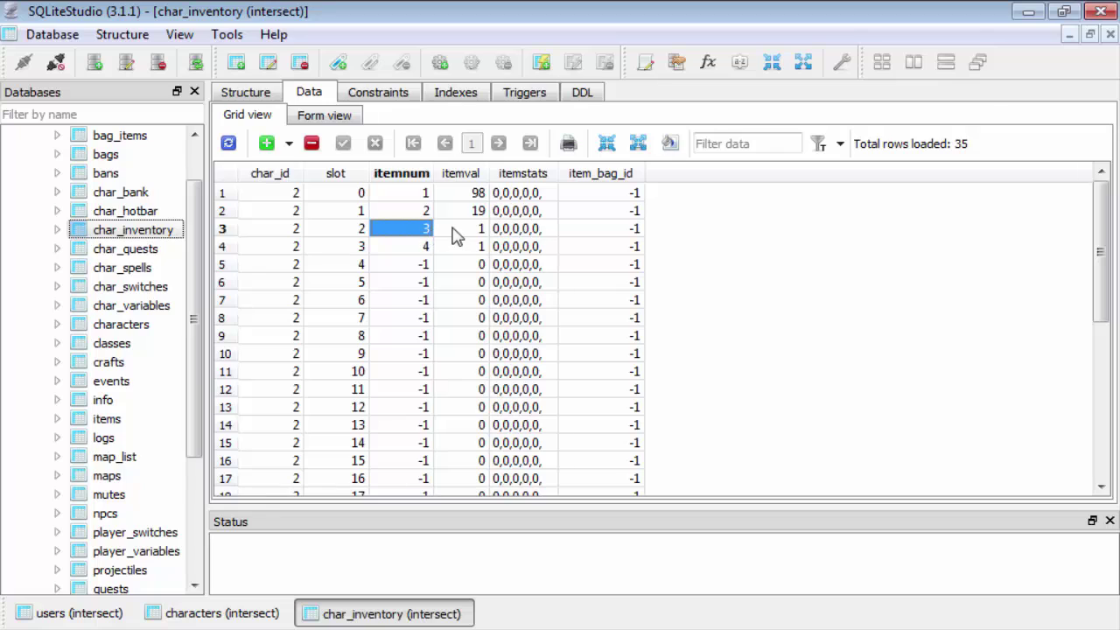
left_click(442, 270)
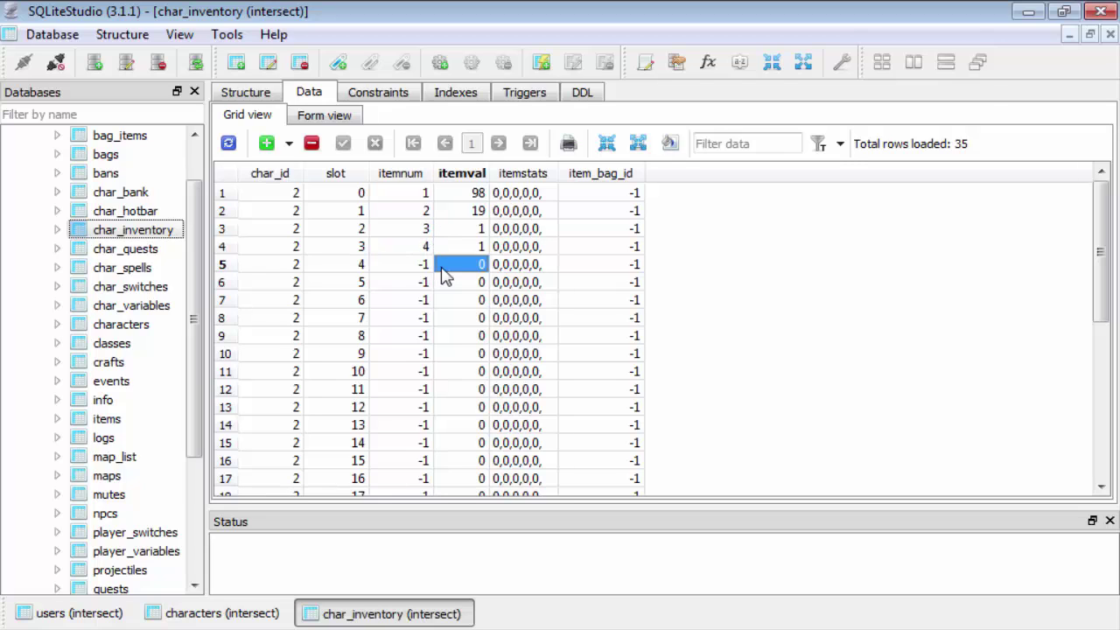
left_click(429, 268)
left_click(450, 268)
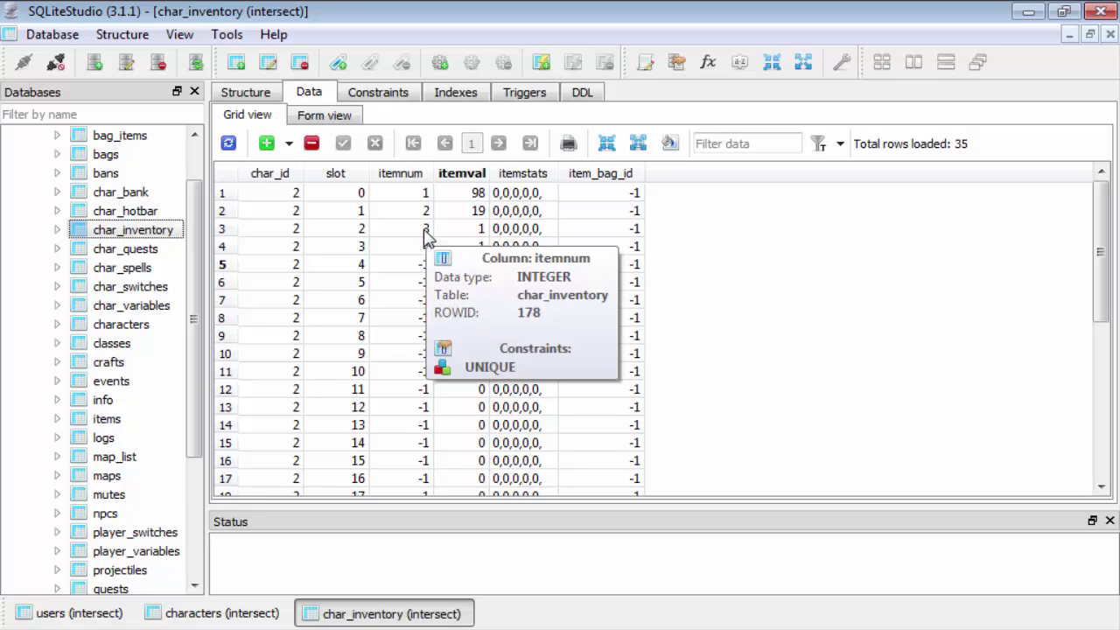
left_click(425, 234)
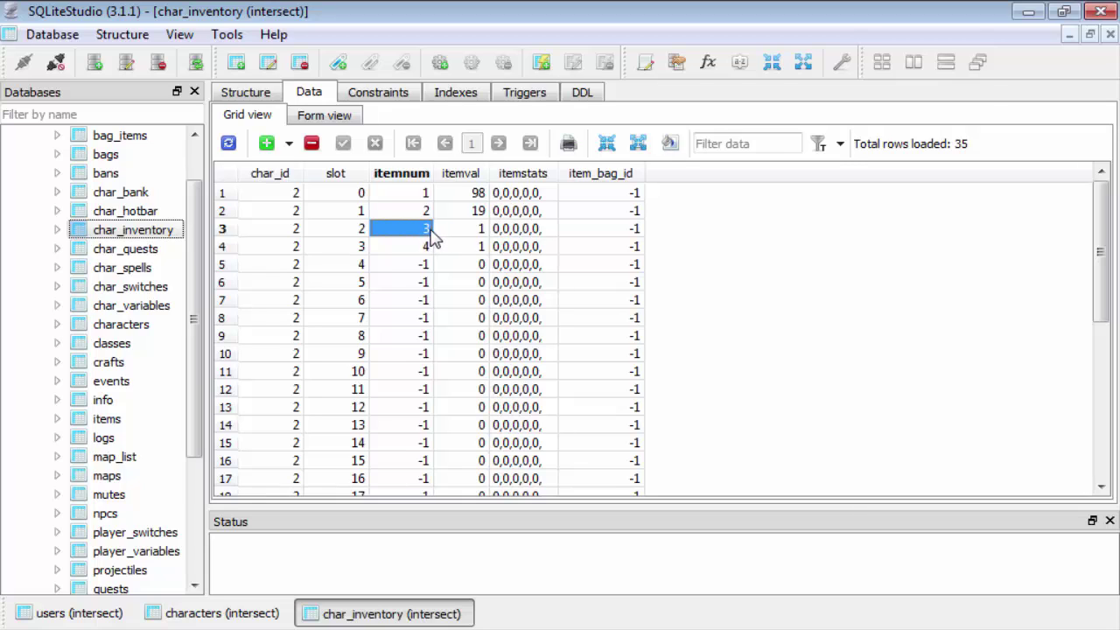
left_click(450, 235)
left_click(417, 229)
left_click(450, 231)
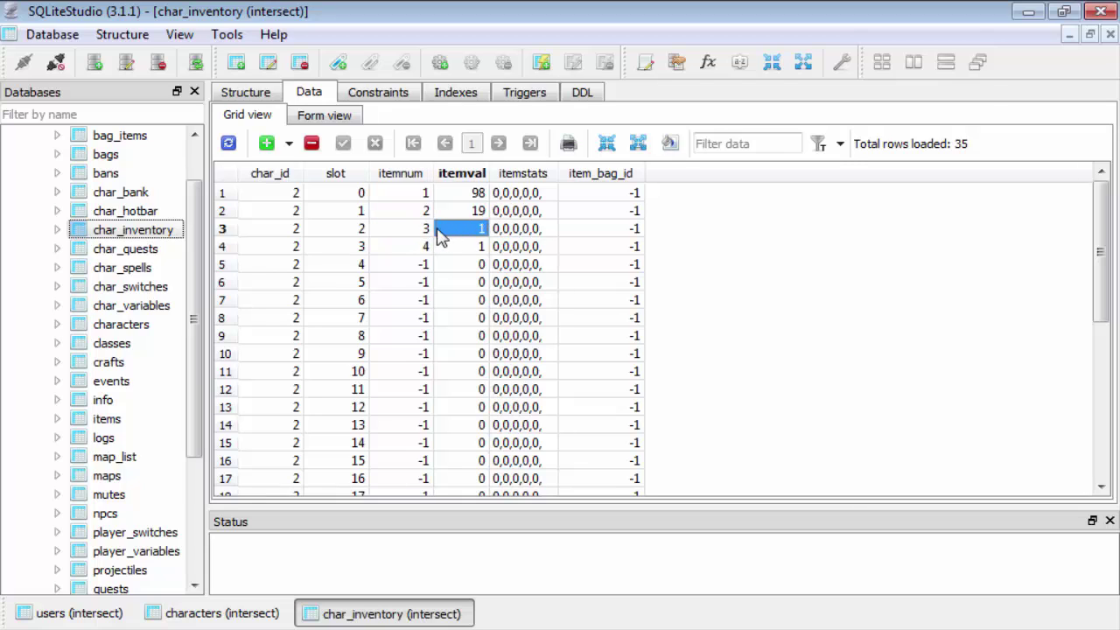
left_click(427, 235)
mouse_move(426, 234)
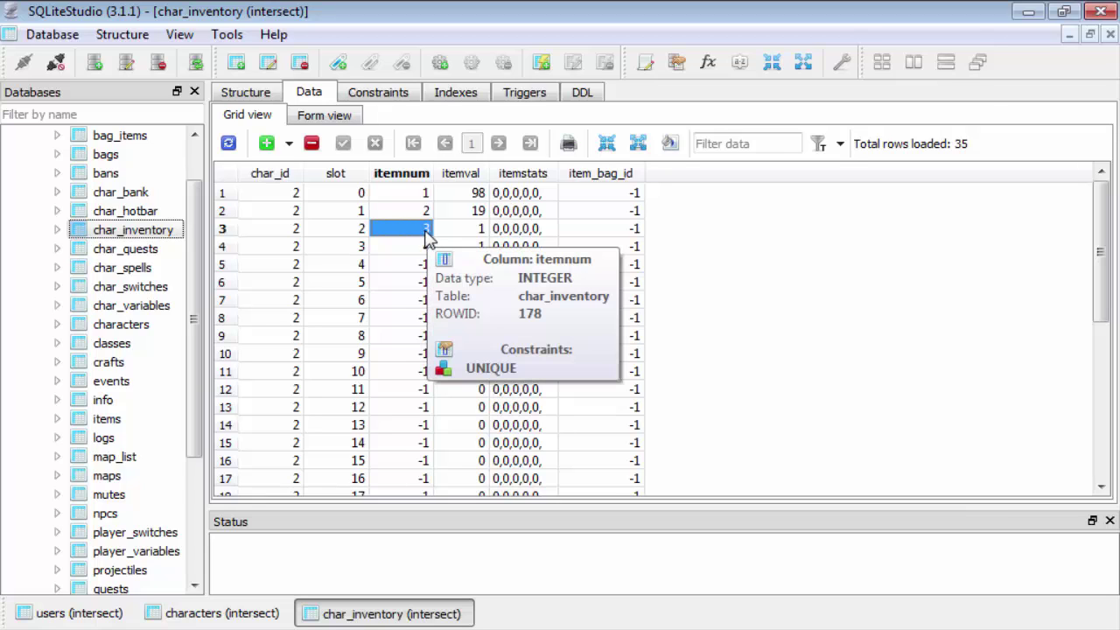
Step: Set the third inventory record's itemnum to 4 and commit the change
double_click(427, 234)
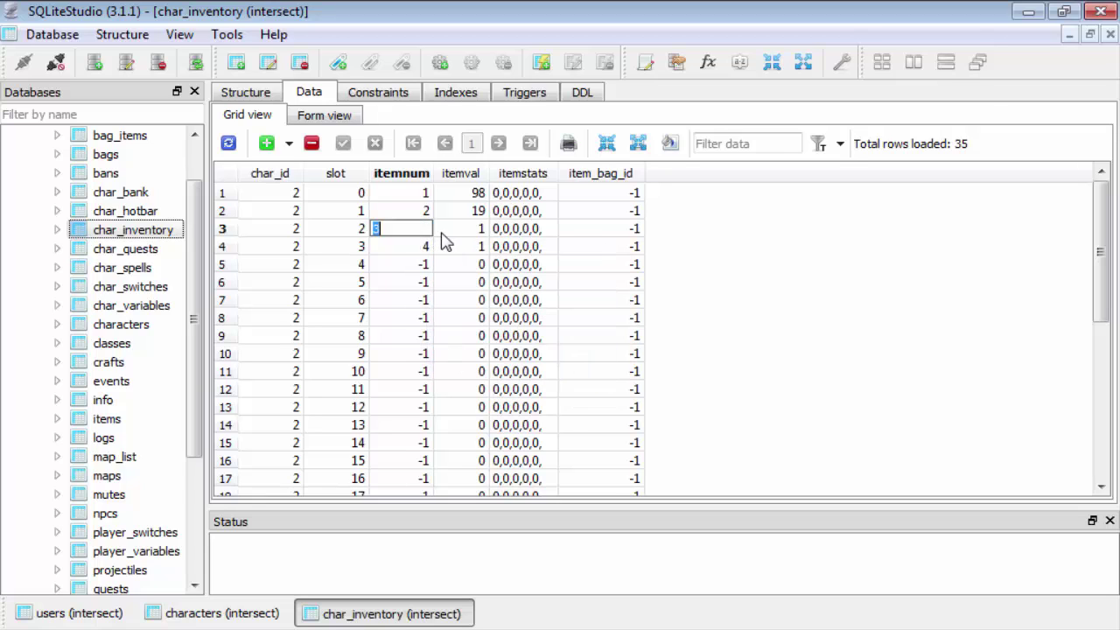
type("4")
key("Return")
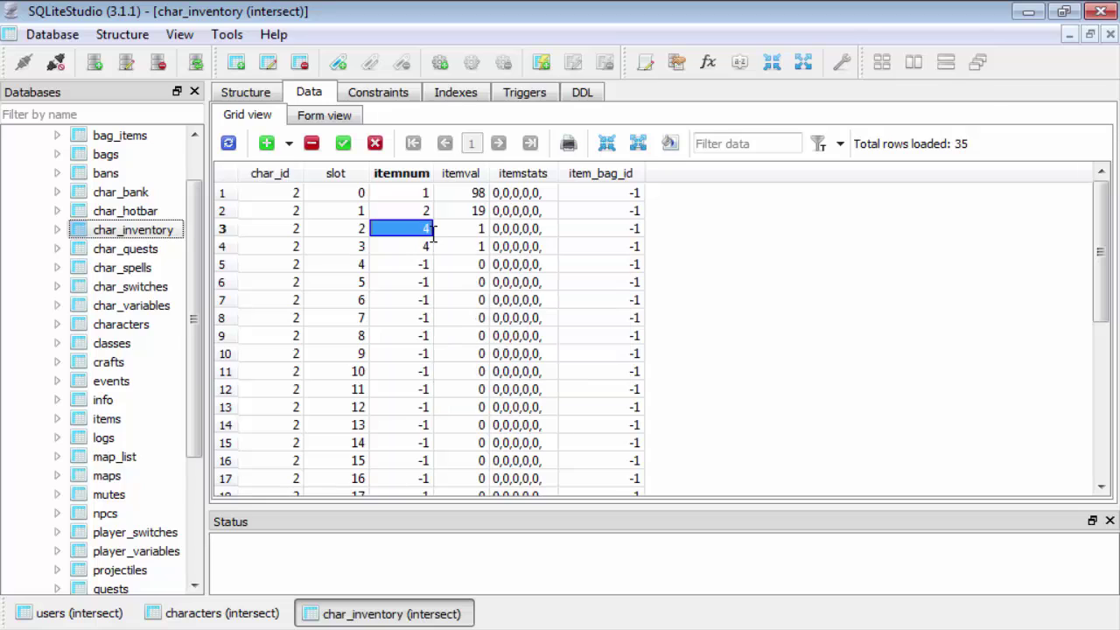
left_click(462, 235)
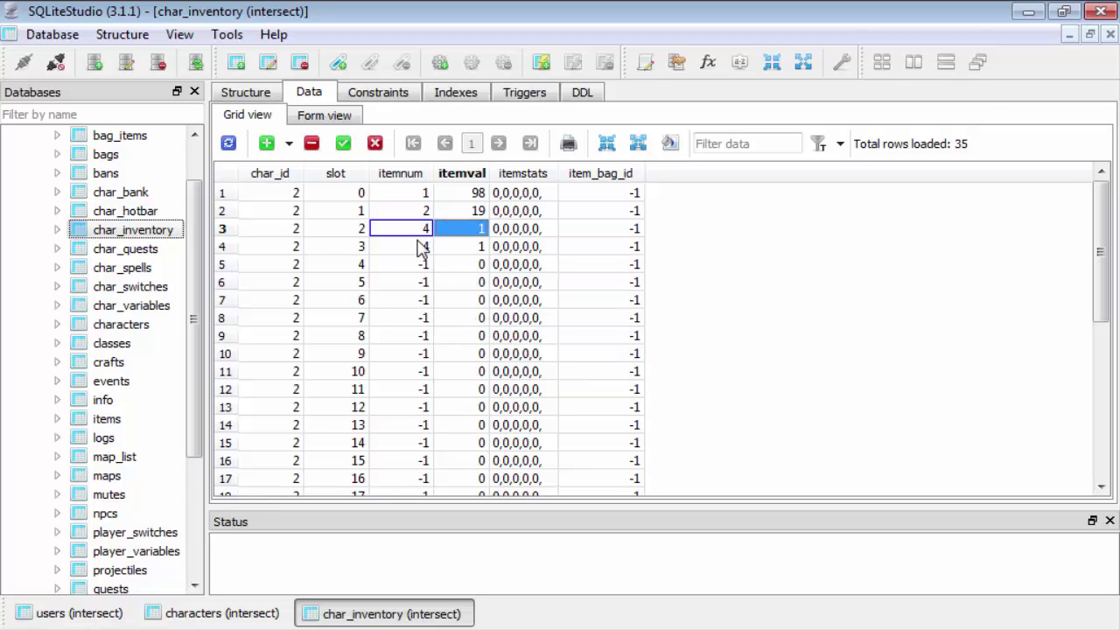
left_click(427, 234)
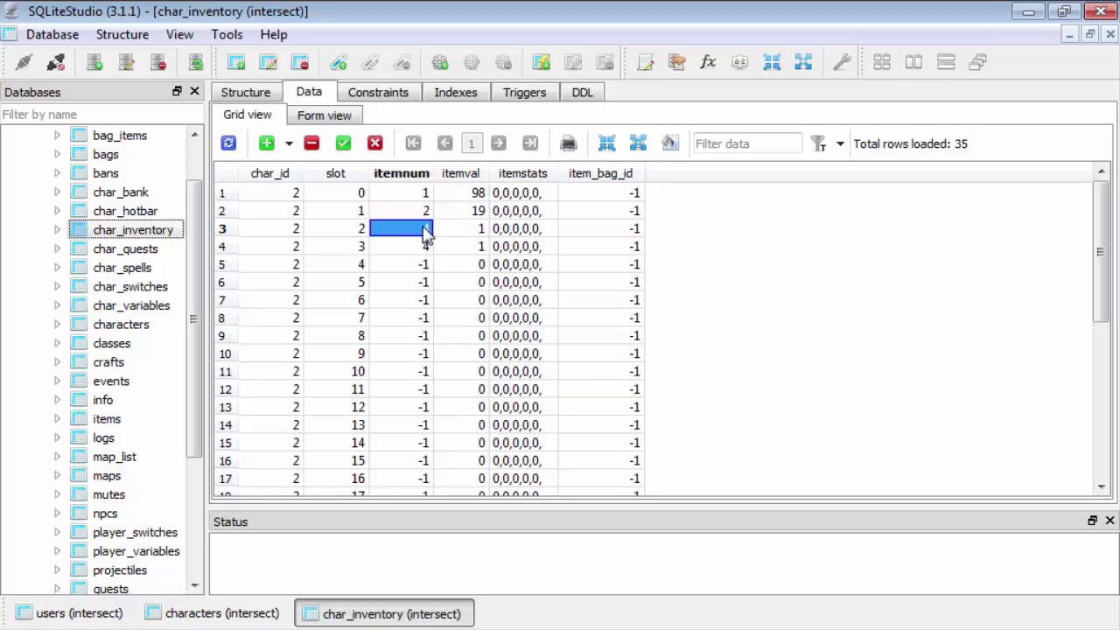
left_click(451, 235)
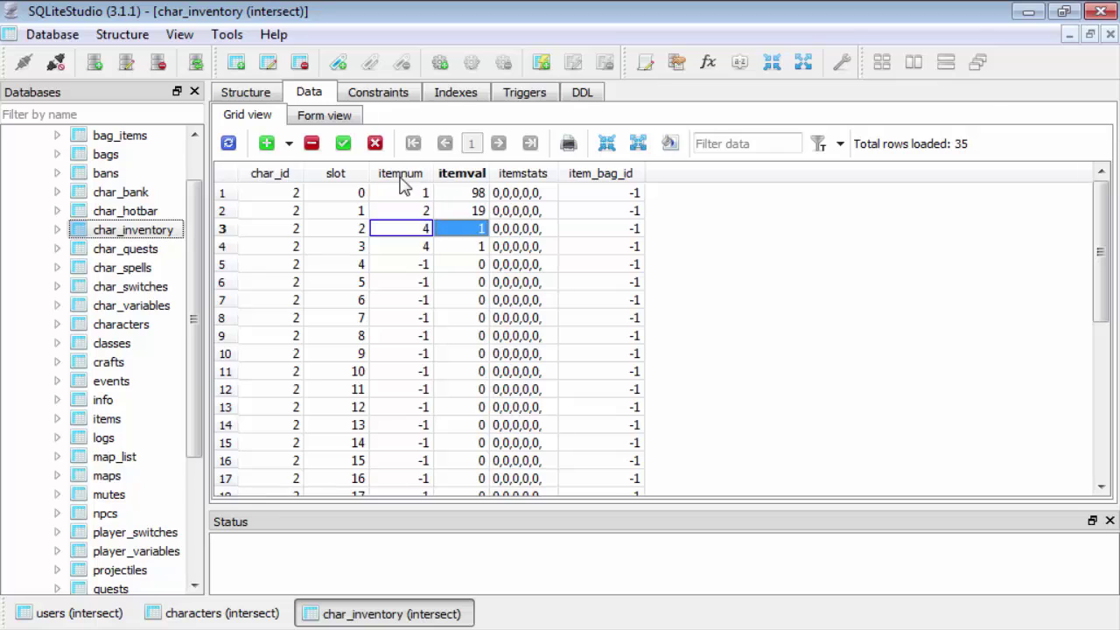
left_click(344, 144)
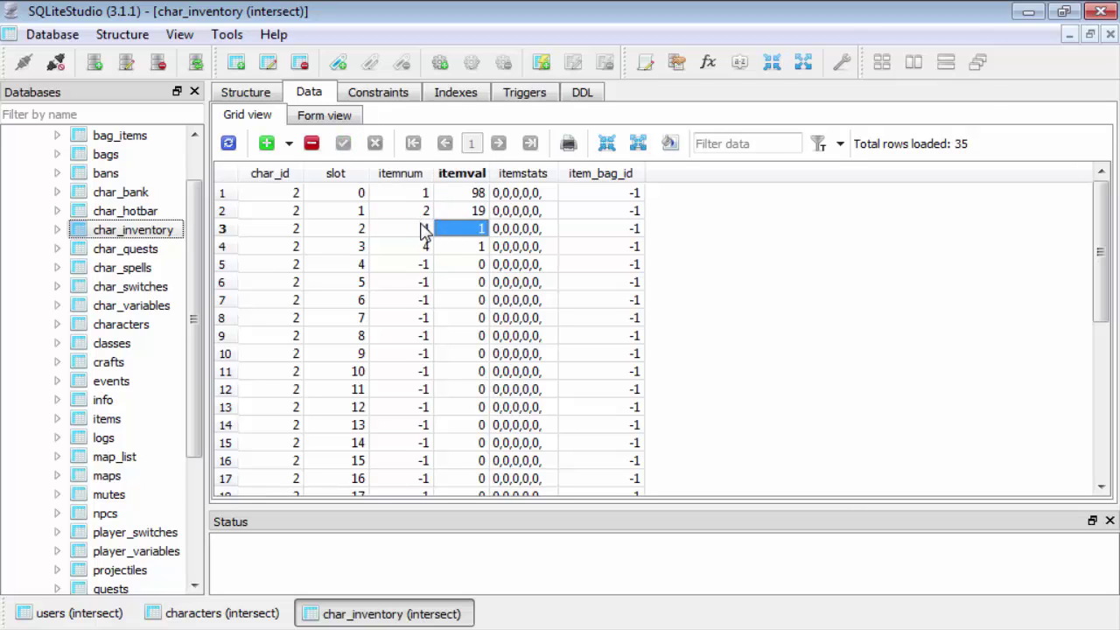
Step: Examine the itemnum and itemval values in the first few inventory records
left_click(424, 232)
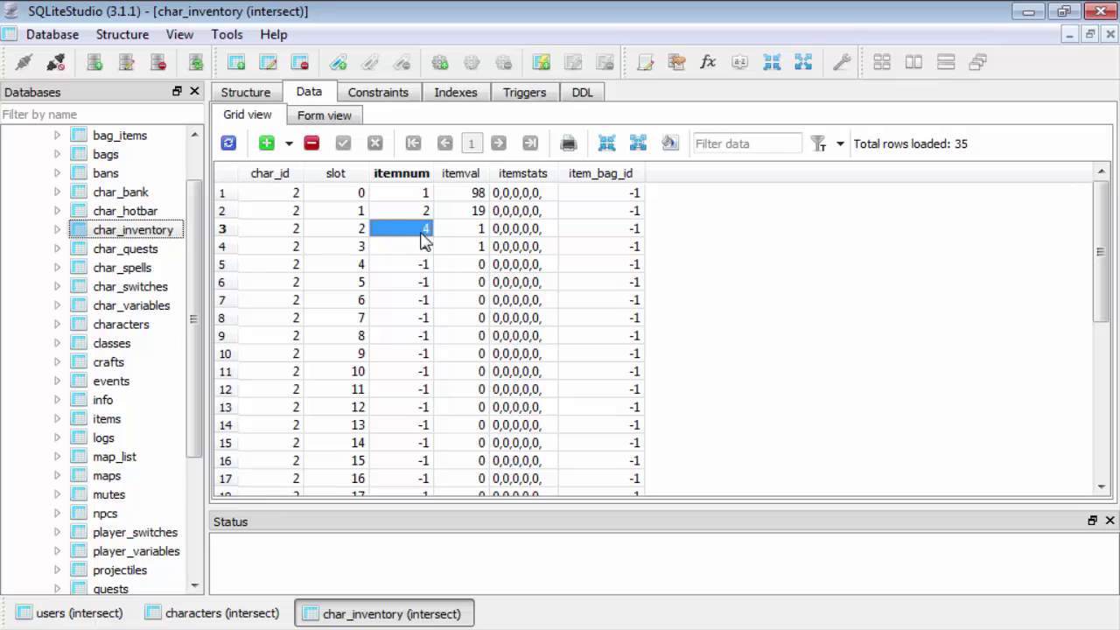
left_click(427, 219)
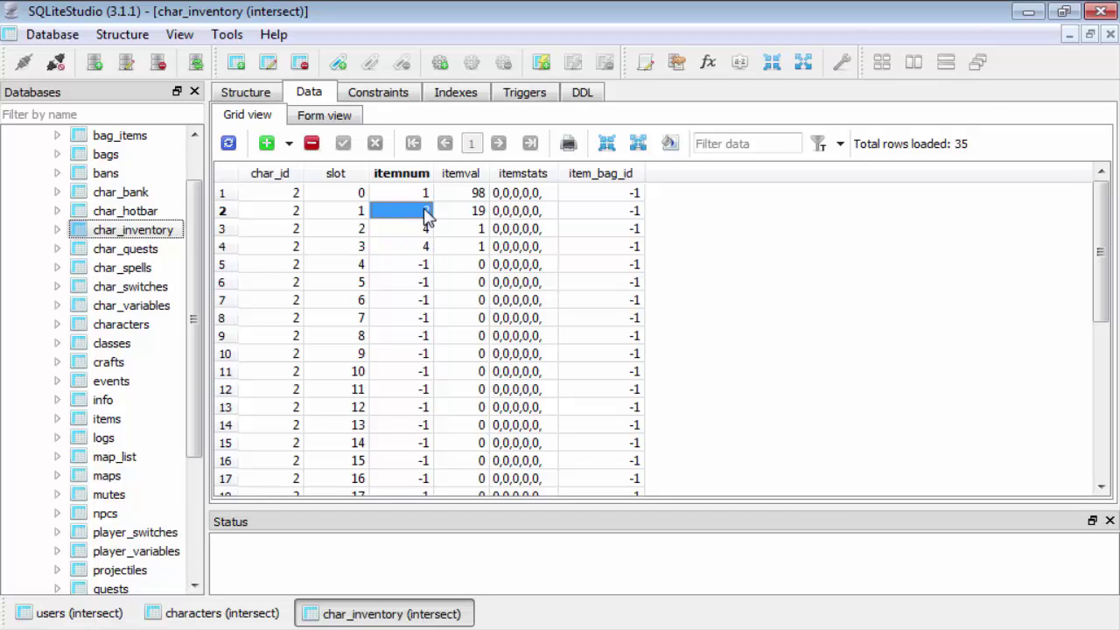
left_click(422, 196)
left_click(423, 212)
left_click(429, 197)
left_click(429, 213)
left_click(457, 214)
left_click(469, 194)
left_click(415, 200)
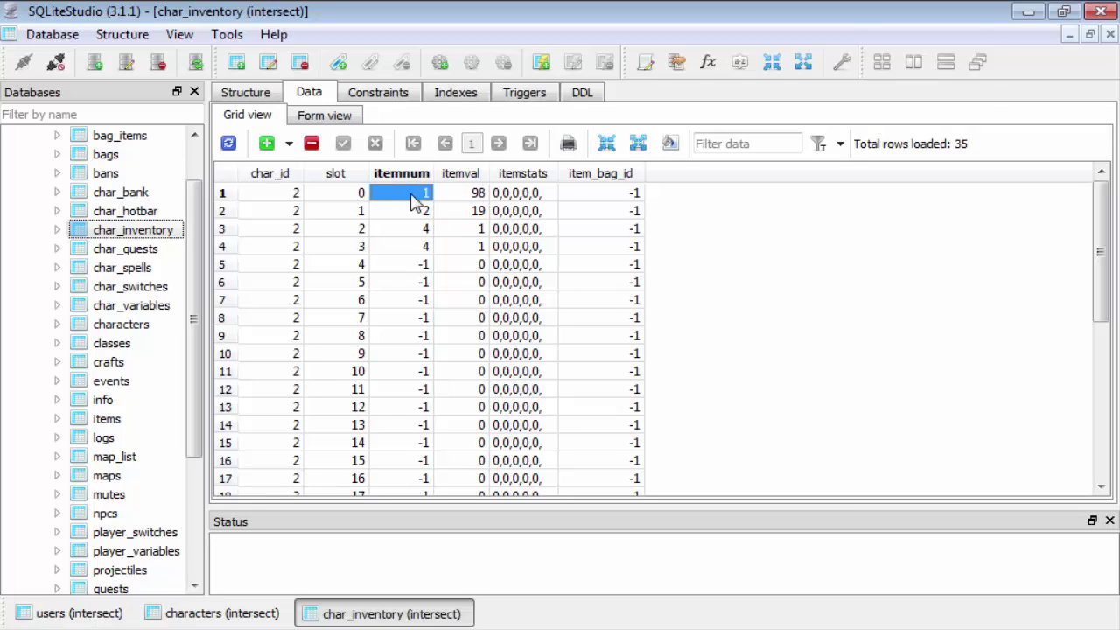
left_click(422, 213)
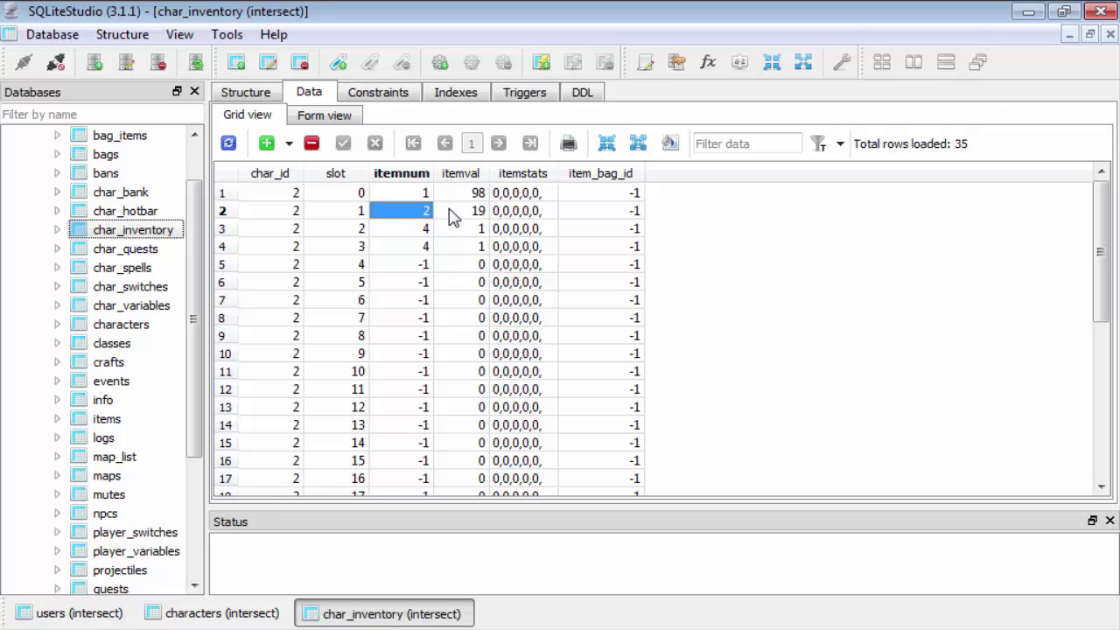
Step: Set the second inventory record's itemval to 2000
left_click(452, 217)
left_click(428, 217)
left_click(479, 214)
left_click(429, 218)
left_click(429, 196)
left_click(478, 218)
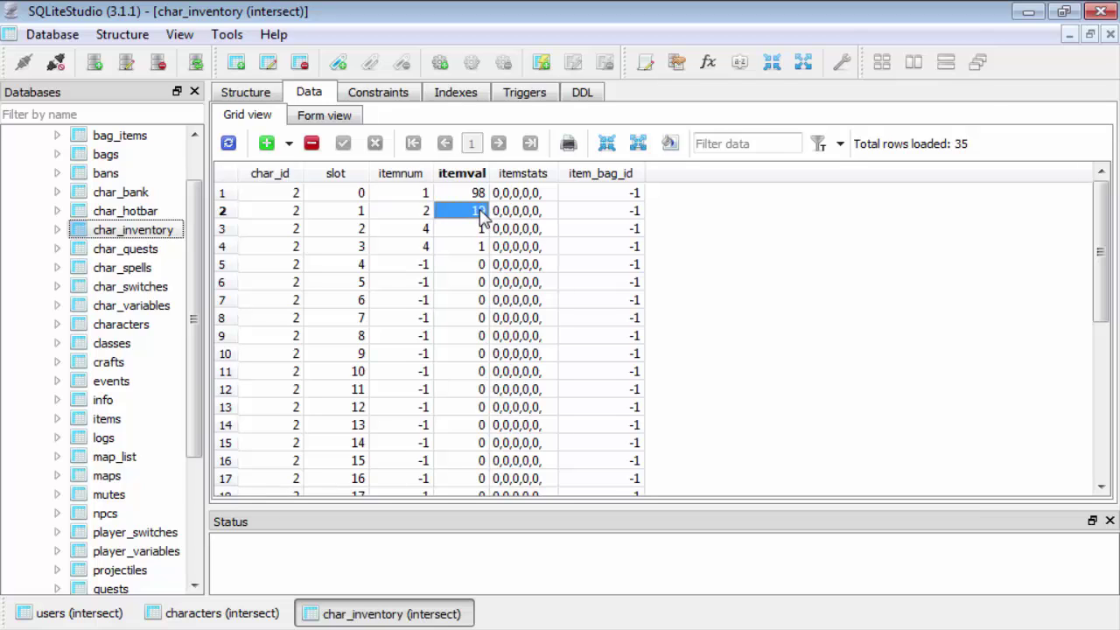
double_click(482, 214)
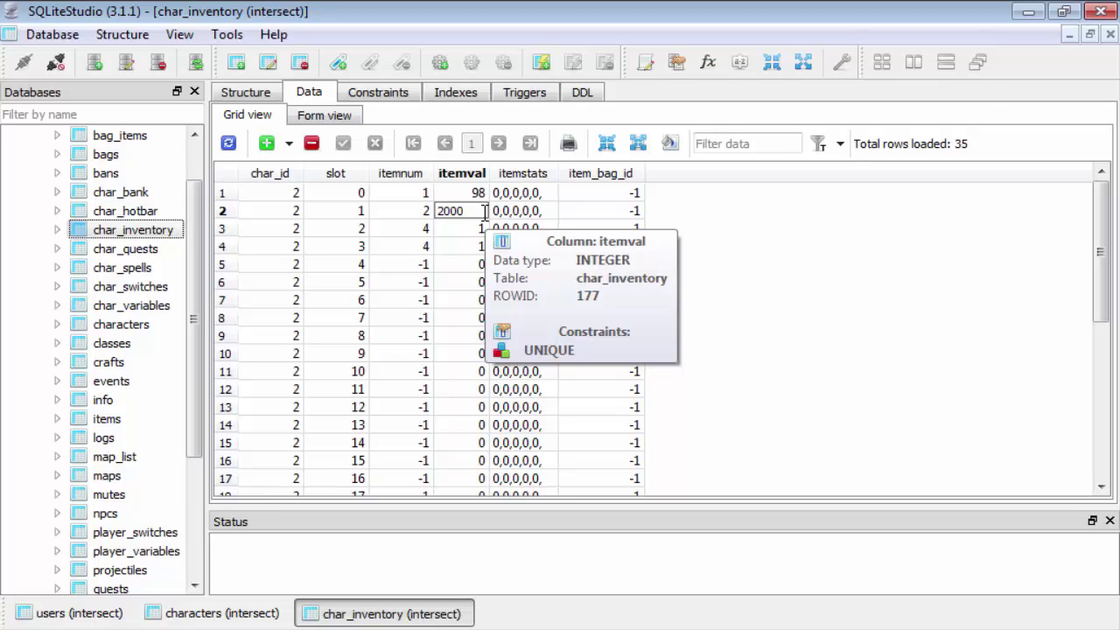
Step: Set the first inventory record's itemval to 1000 and commit the pending quantity changes
left_click(481, 196)
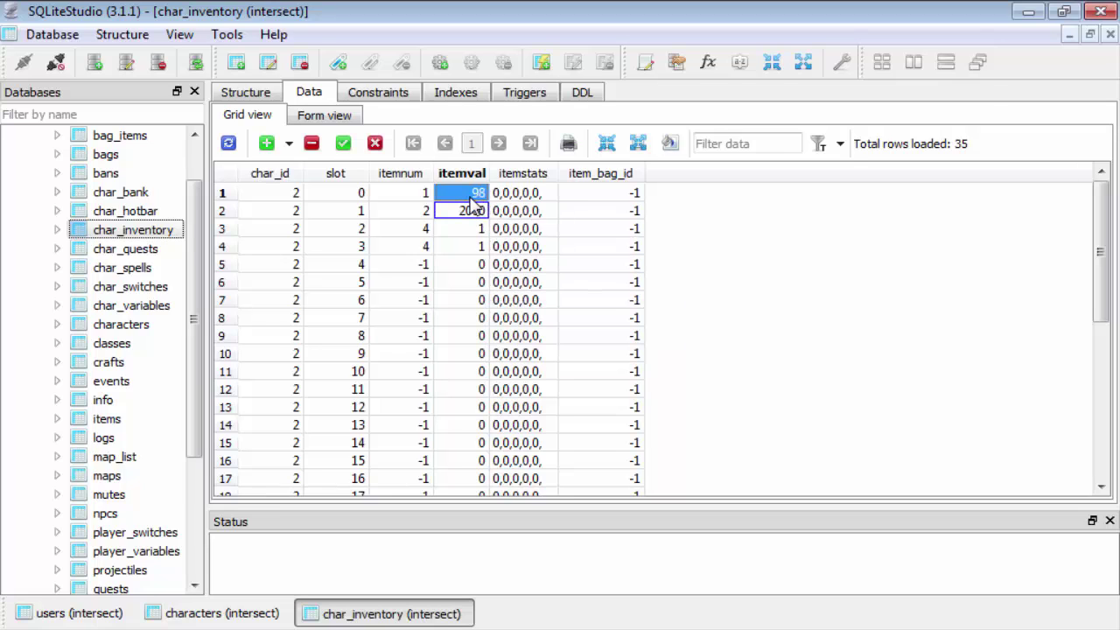
double_click(472, 194)
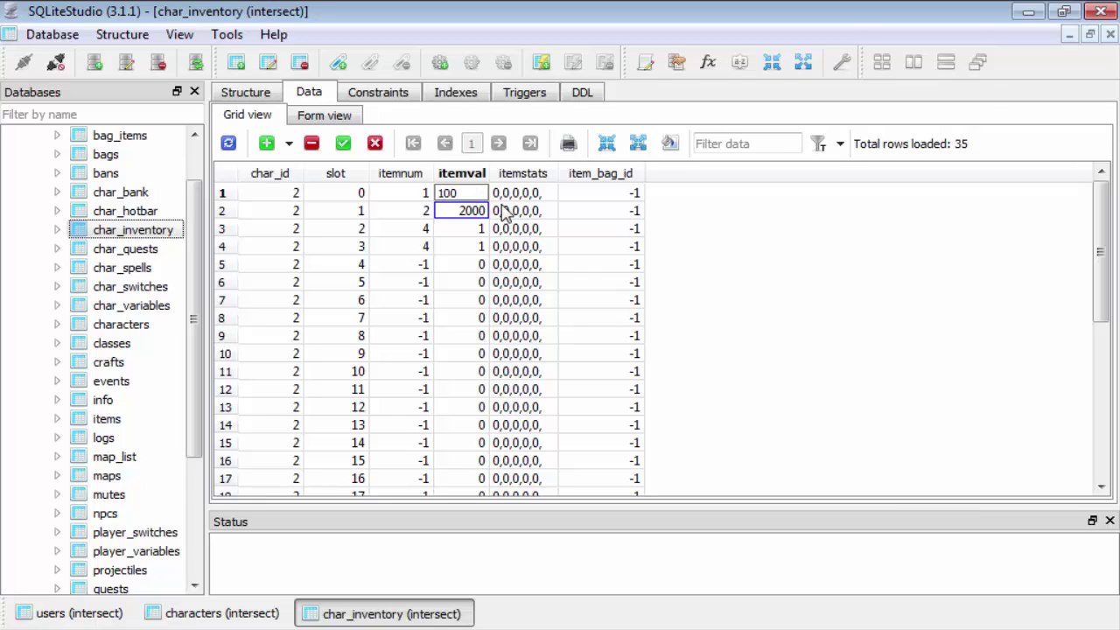
type("1000")
left_click(342, 143)
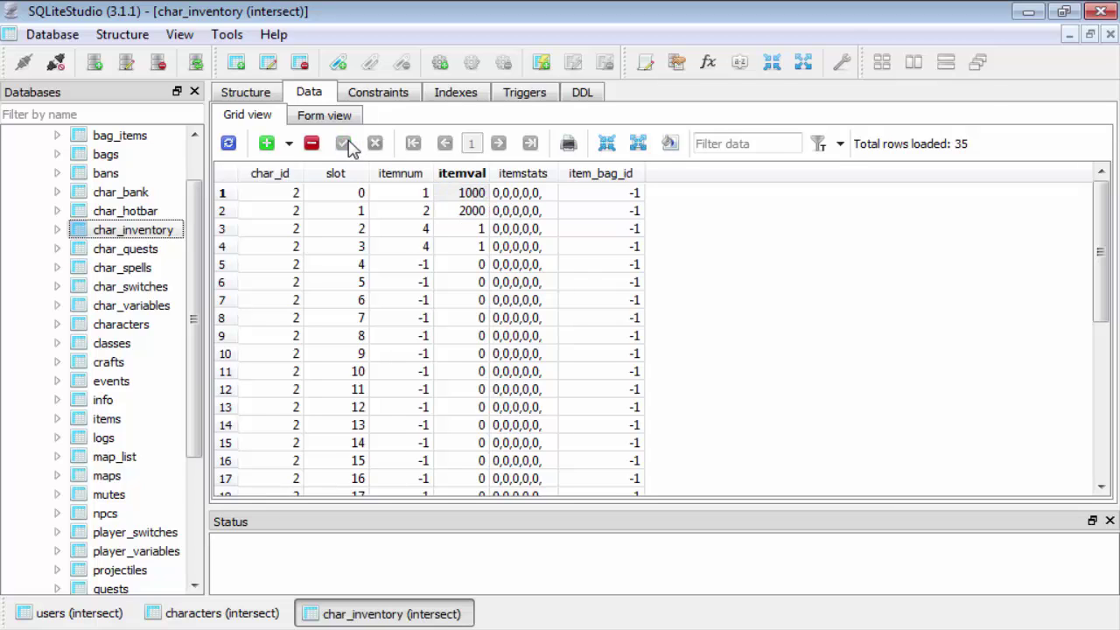
Step: Review the committed itemval quantities and matching itemnum values in the first two inventory records
left_click(477, 211)
left_click(480, 201)
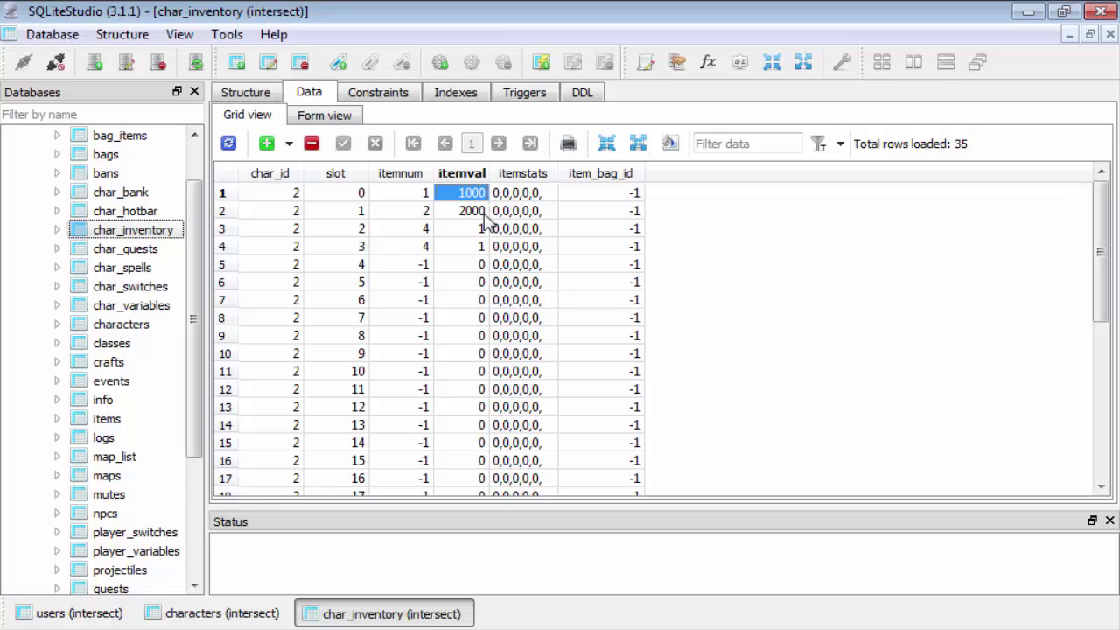
scroll(487, 224, "down", 6)
scroll(487, 224, "up", 6)
left_click(461, 215)
left_click(456, 196)
left_click(423, 198)
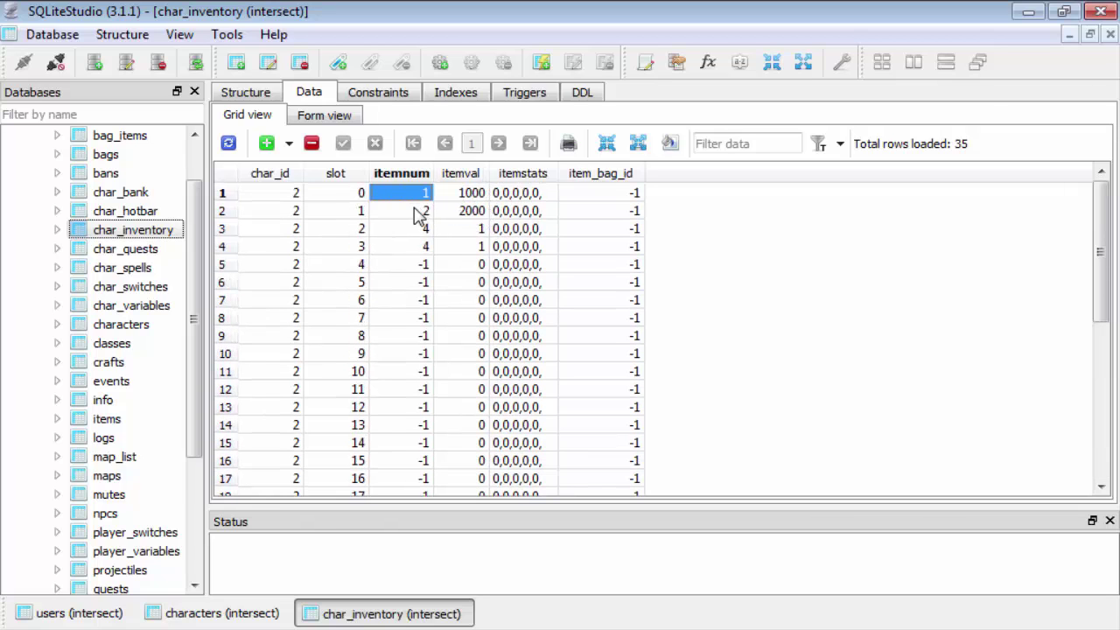
left_click(417, 212)
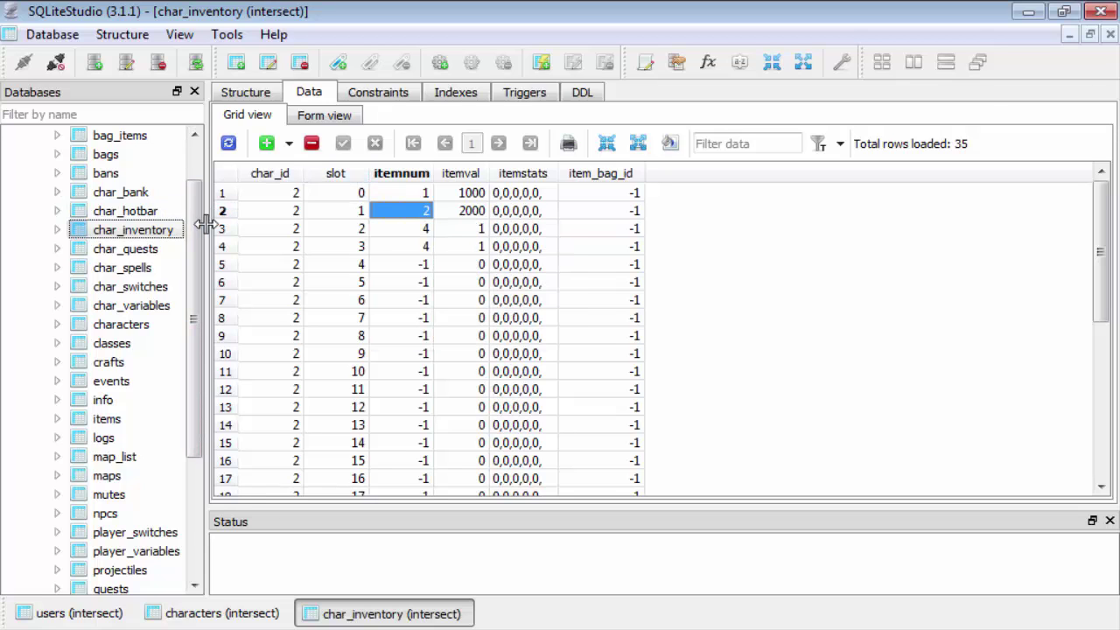
Step: Go through the first tables of the intersect database and open the data of the char_bank table
left_click_drag(200, 230, 157, 176)
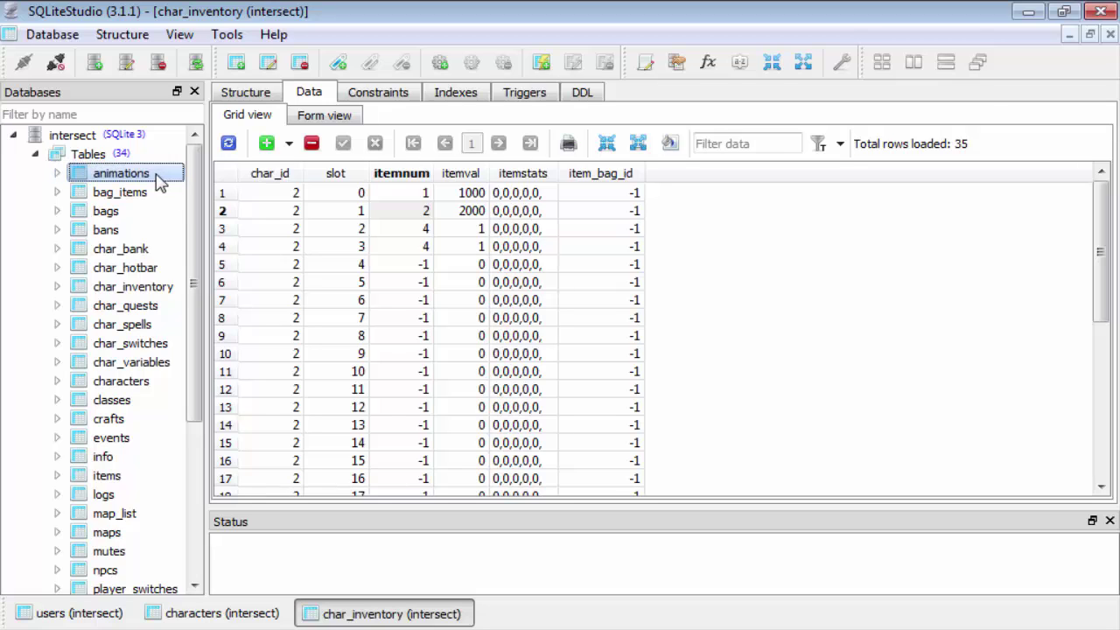
left_click(132, 197)
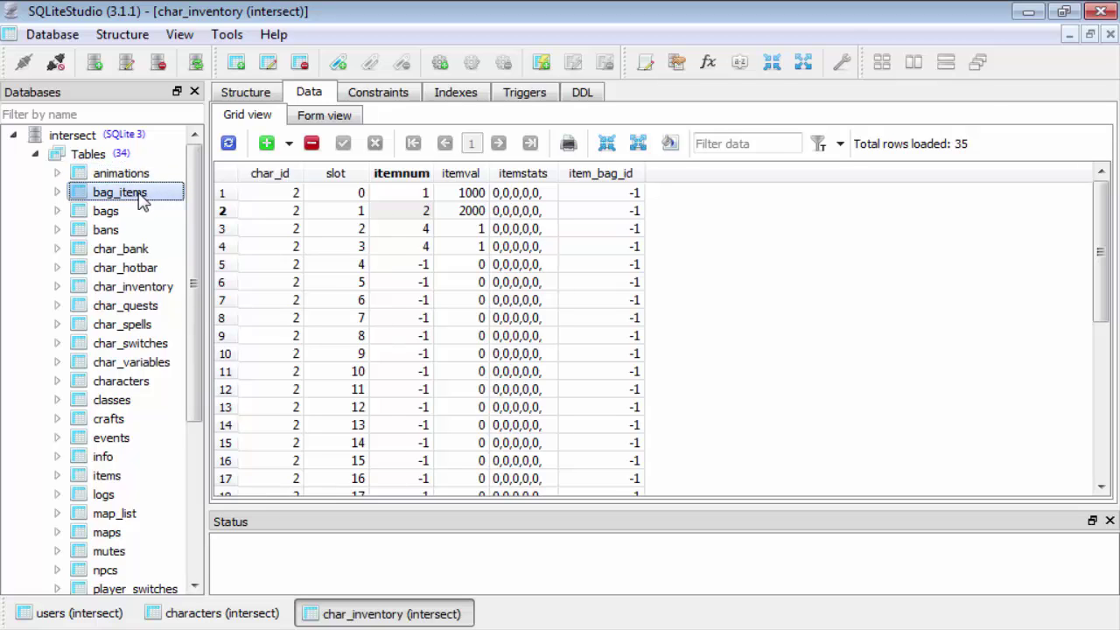
mouse_move(143, 200)
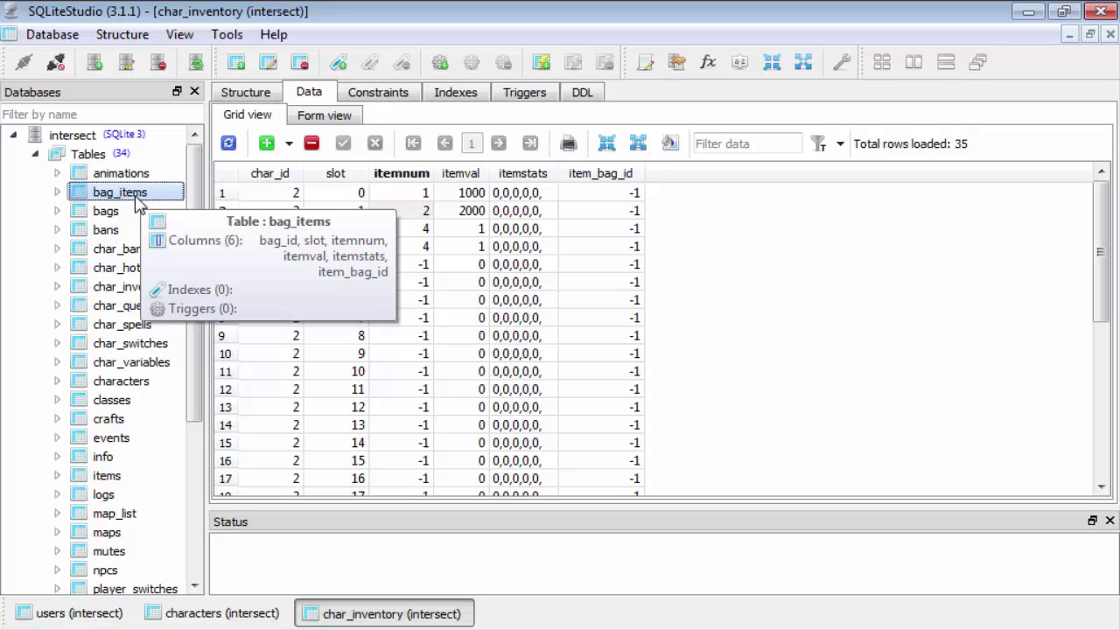
left_click(135, 212)
left_click(132, 232)
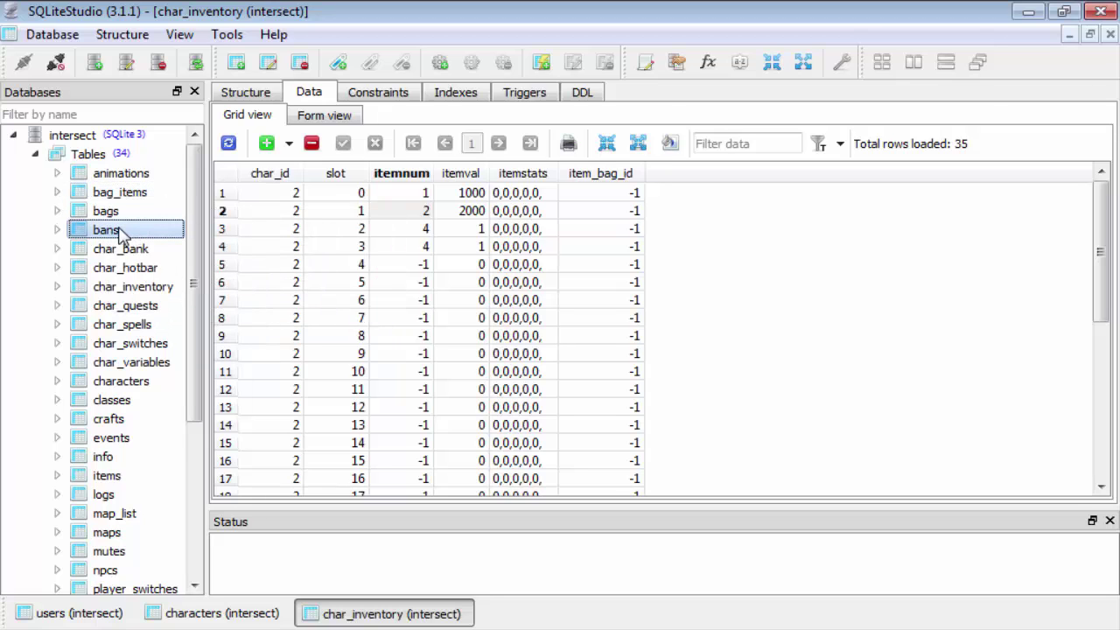
left_click(153, 250)
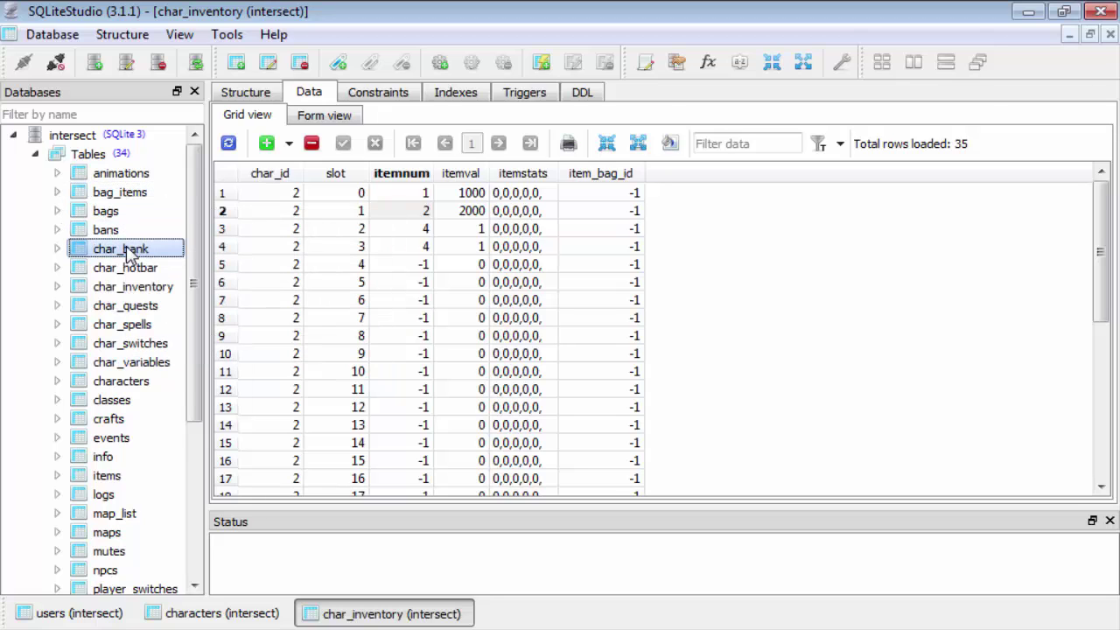
double_click(151, 252)
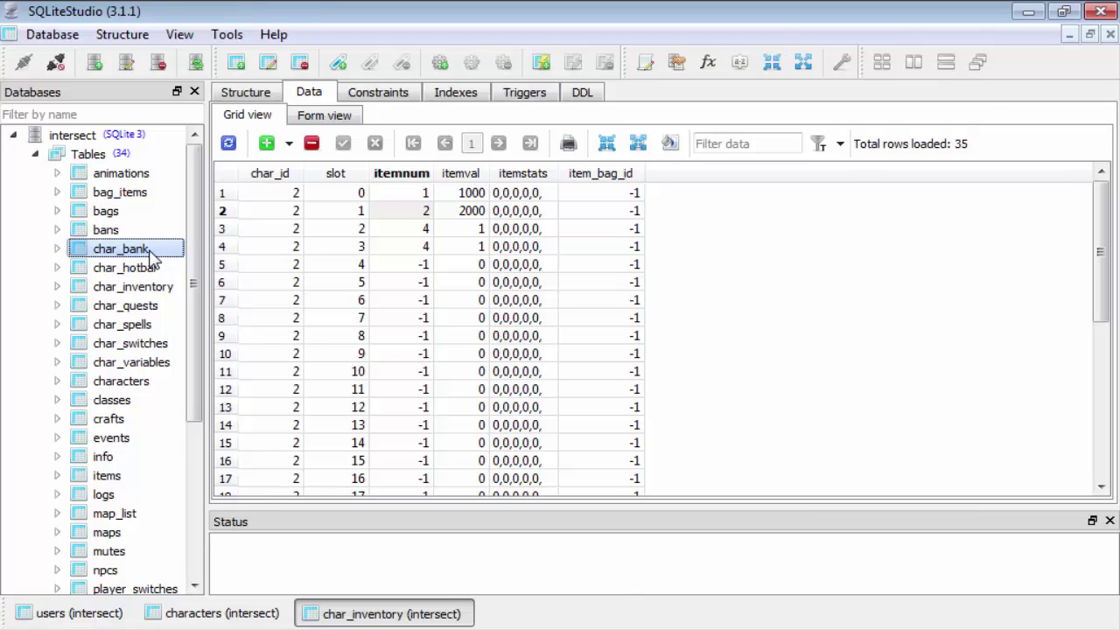
left_click(310, 95)
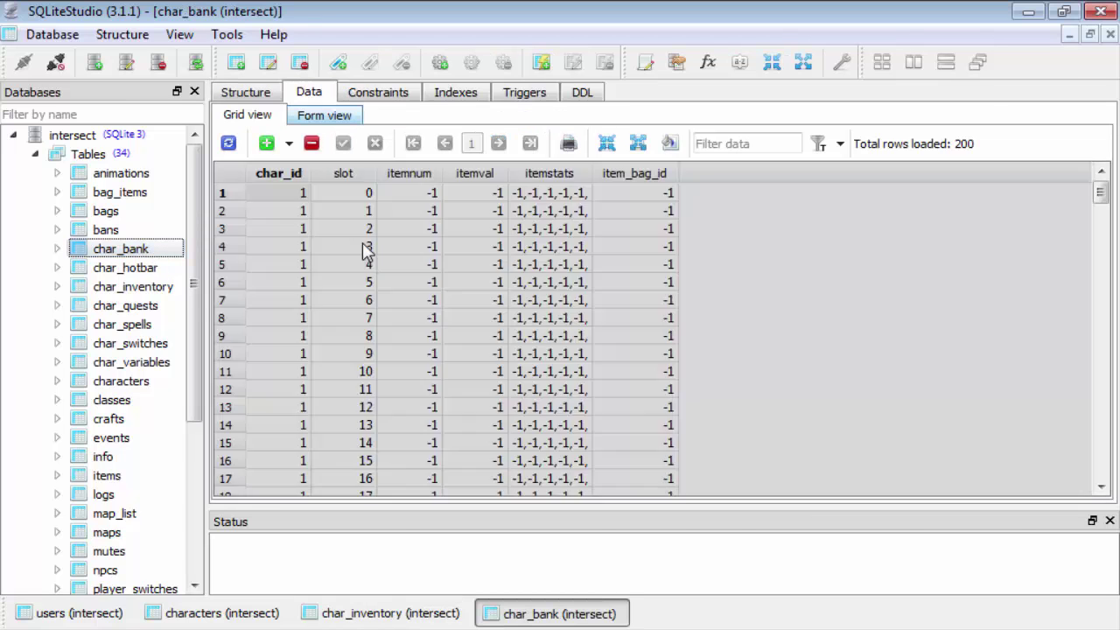
Step: Examine the char_id and slot values of character 1's bank records, from the first slot through the last
left_click(297, 198)
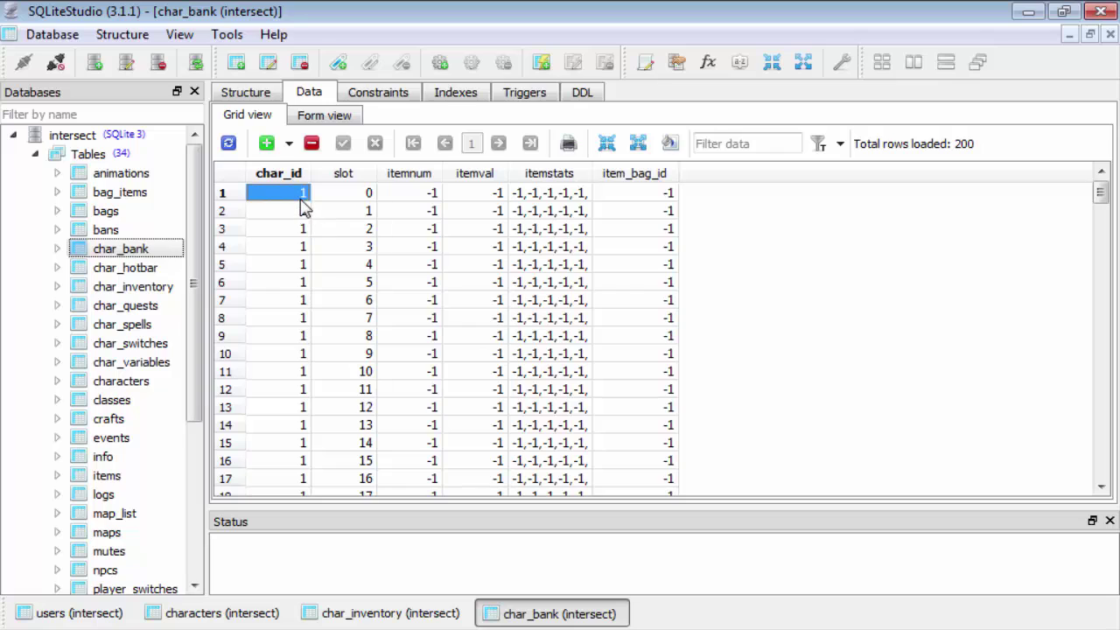
left_click(302, 213)
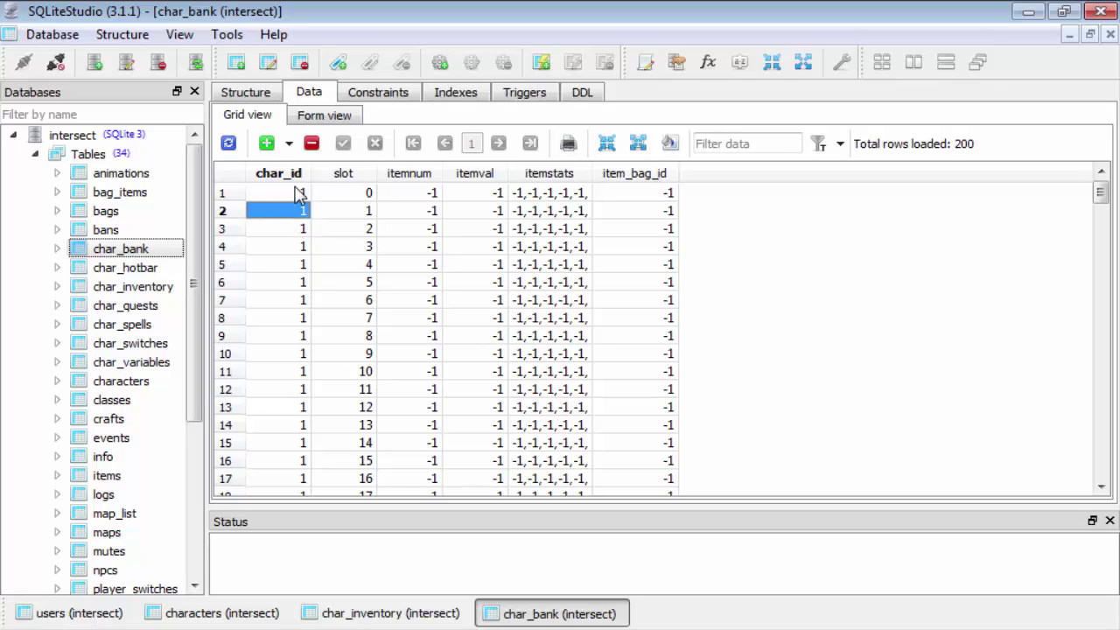
left_click(296, 198)
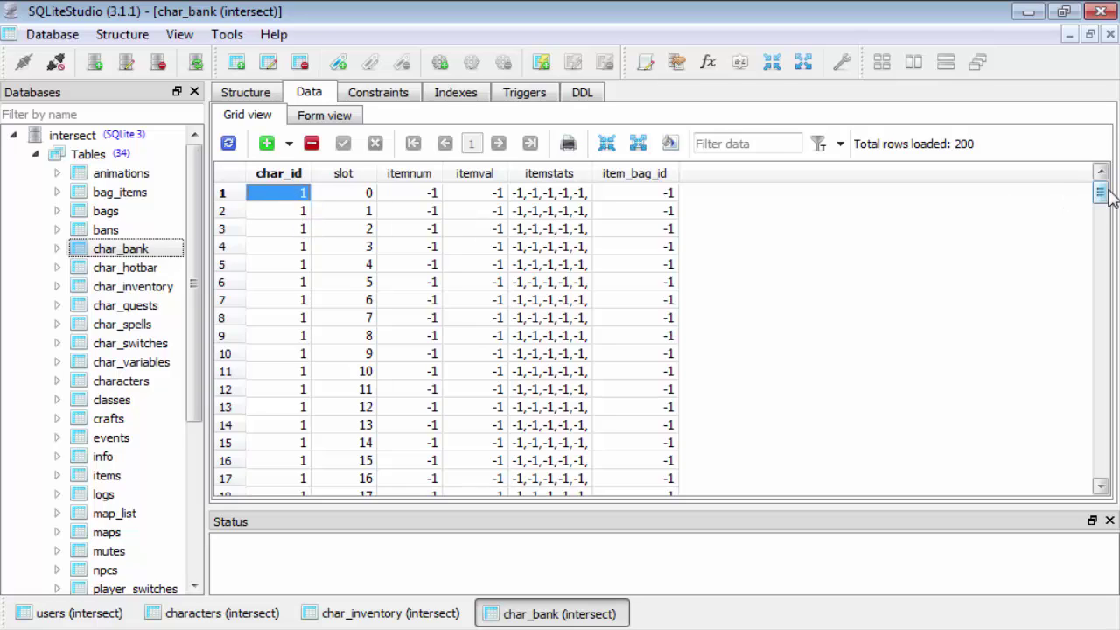
left_click_drag(1105, 194, 1100, 331)
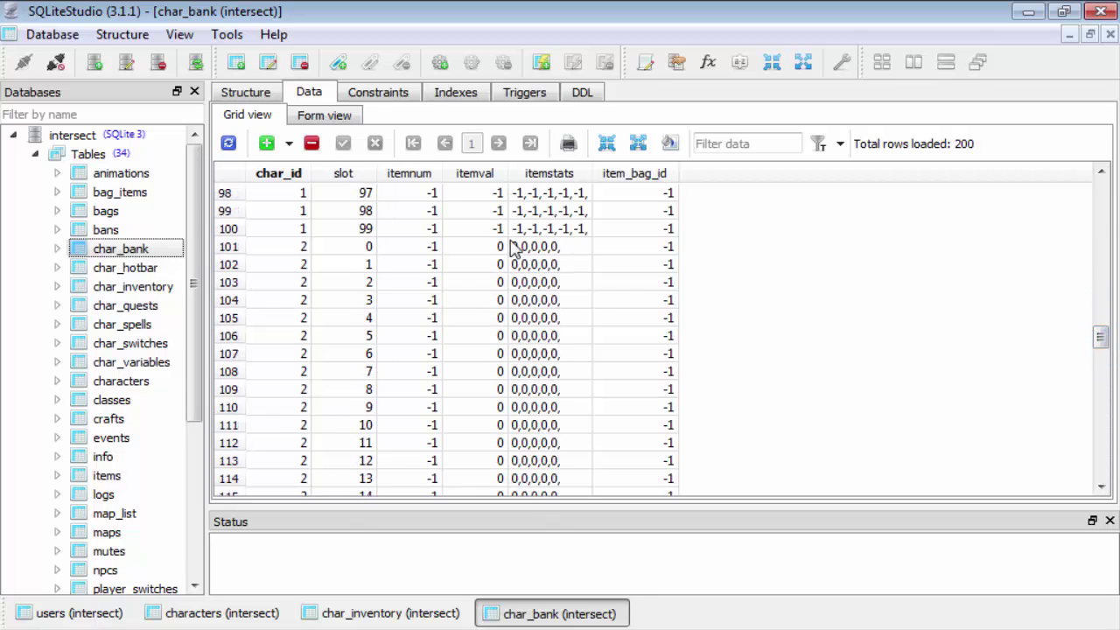
left_click(365, 230)
left_click(304, 232)
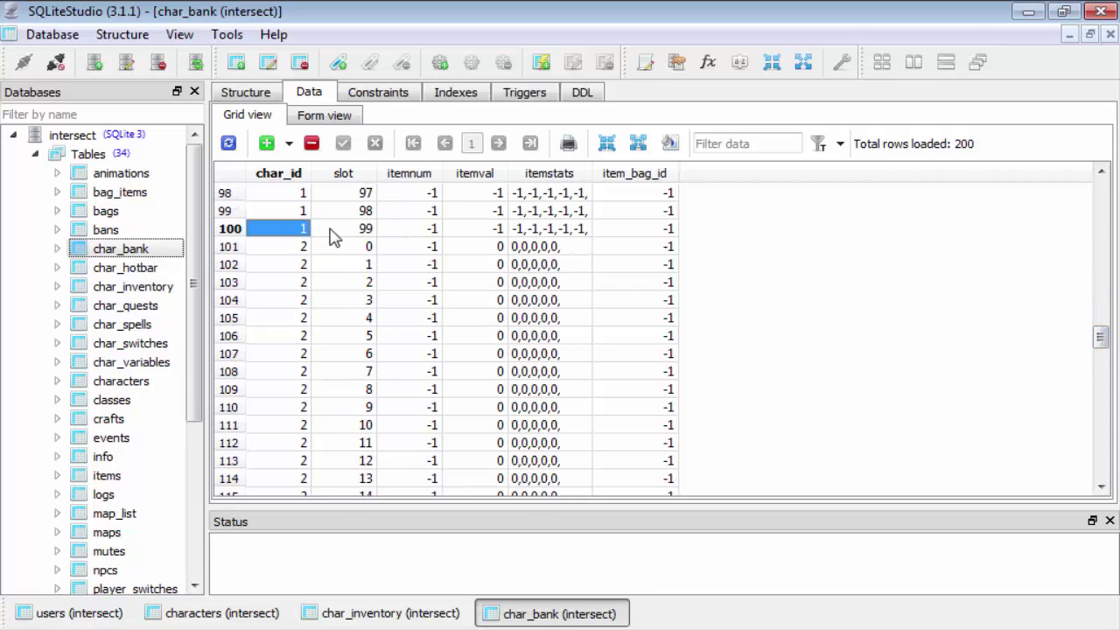
left_click(332, 233)
left_click(293, 232)
left_click(327, 234)
left_click(298, 229)
left_click(328, 232)
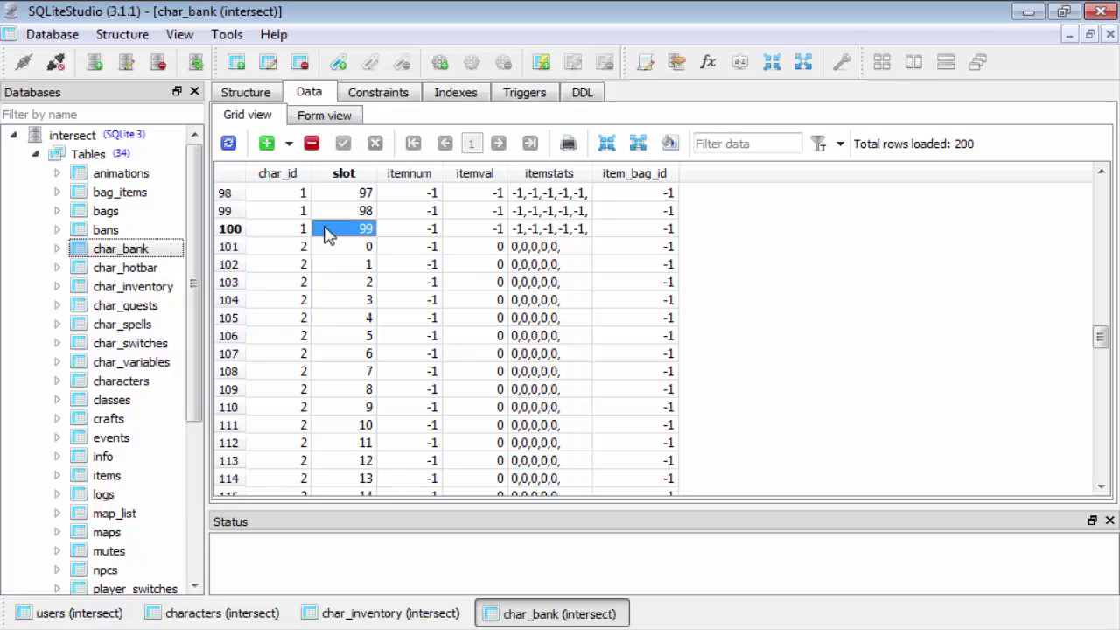
Step: Examine the bank records of character 2, from the first slot down to the table's final row
left_click(298, 249)
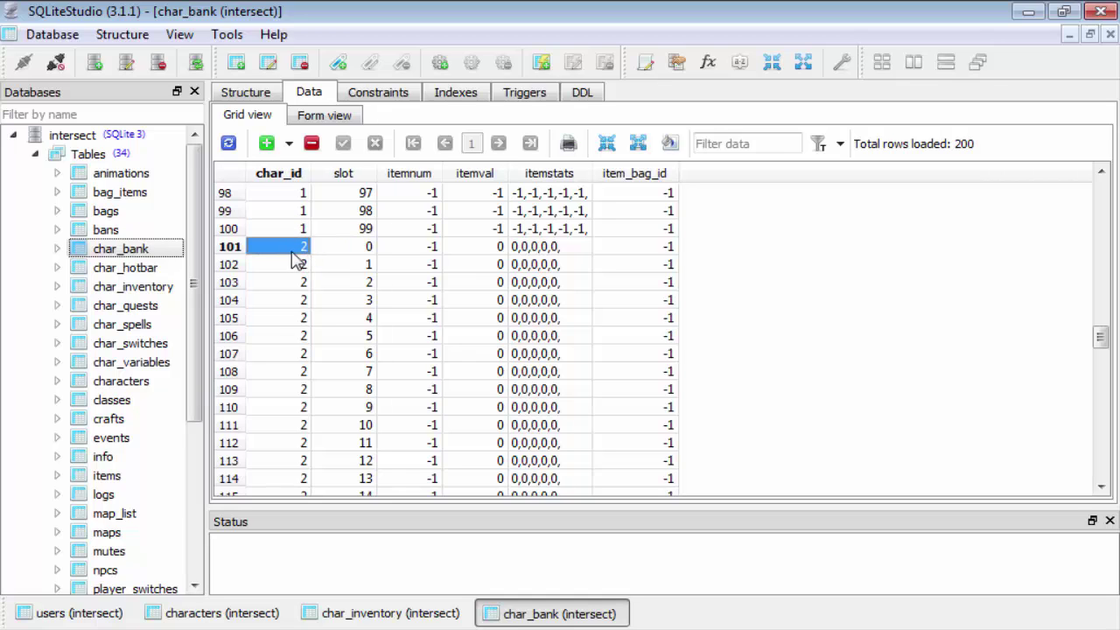
left_click(296, 264)
left_click(297, 249)
left_click(296, 265)
left_click(297, 249)
left_click_drag(1100, 341, 1096, 490)
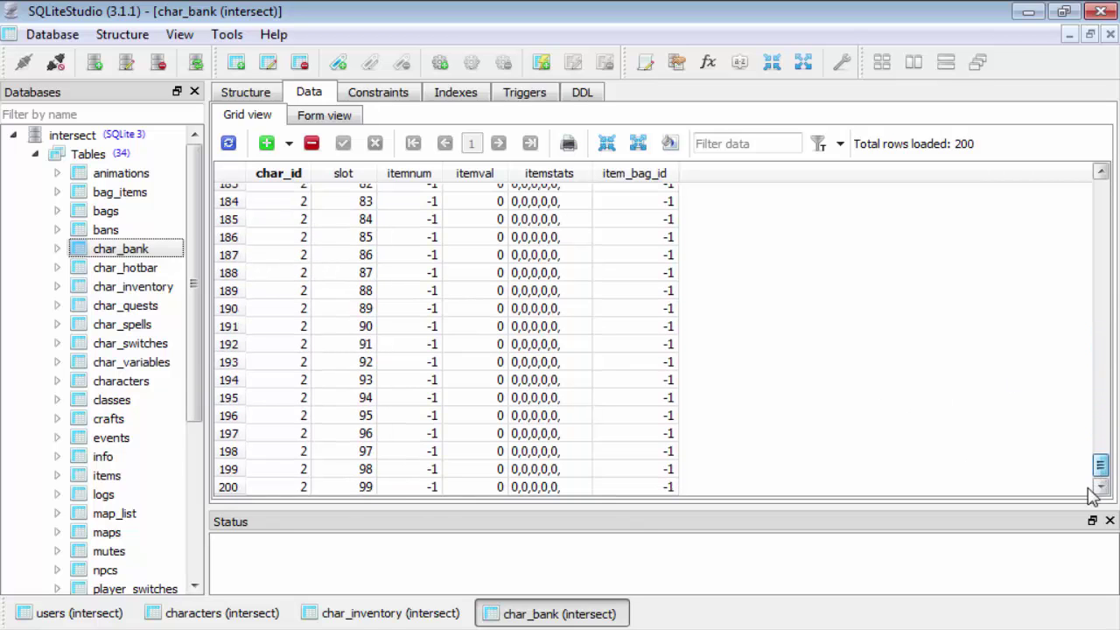
left_click(366, 486)
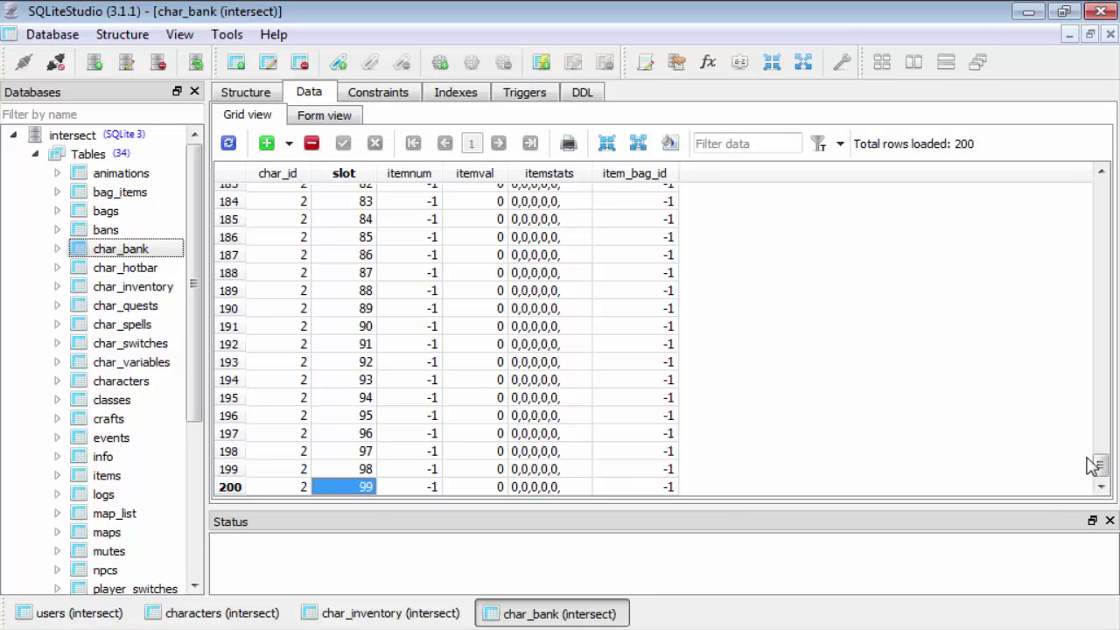
Step: Set the itemnum of character 2's slot 0 bank record to 4
left_click_drag(1098, 464, 1107, 332)
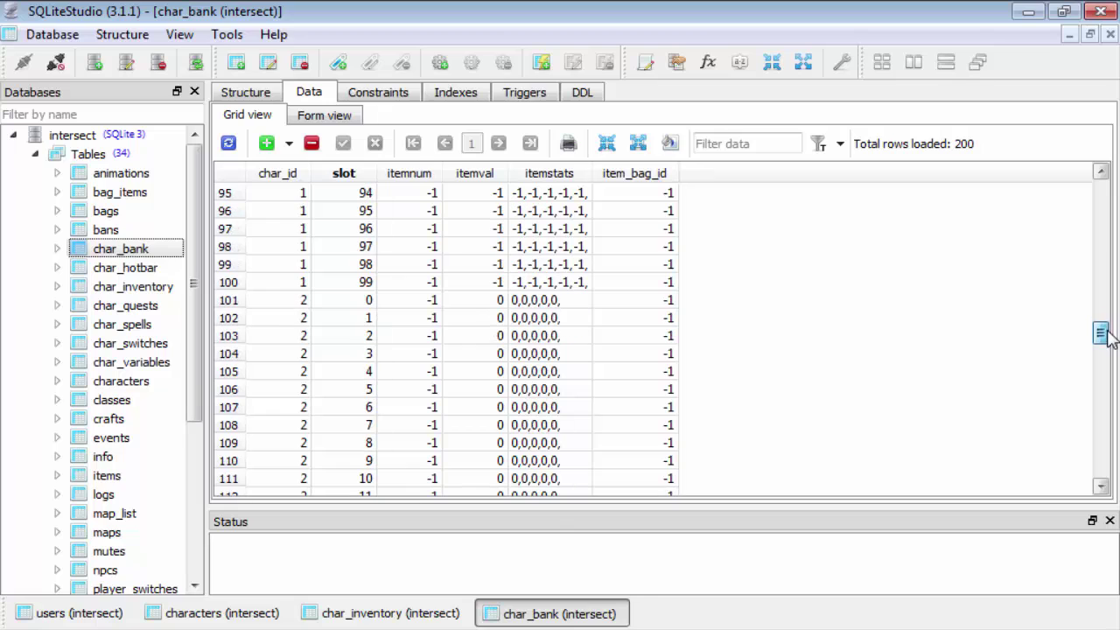
left_click(425, 302)
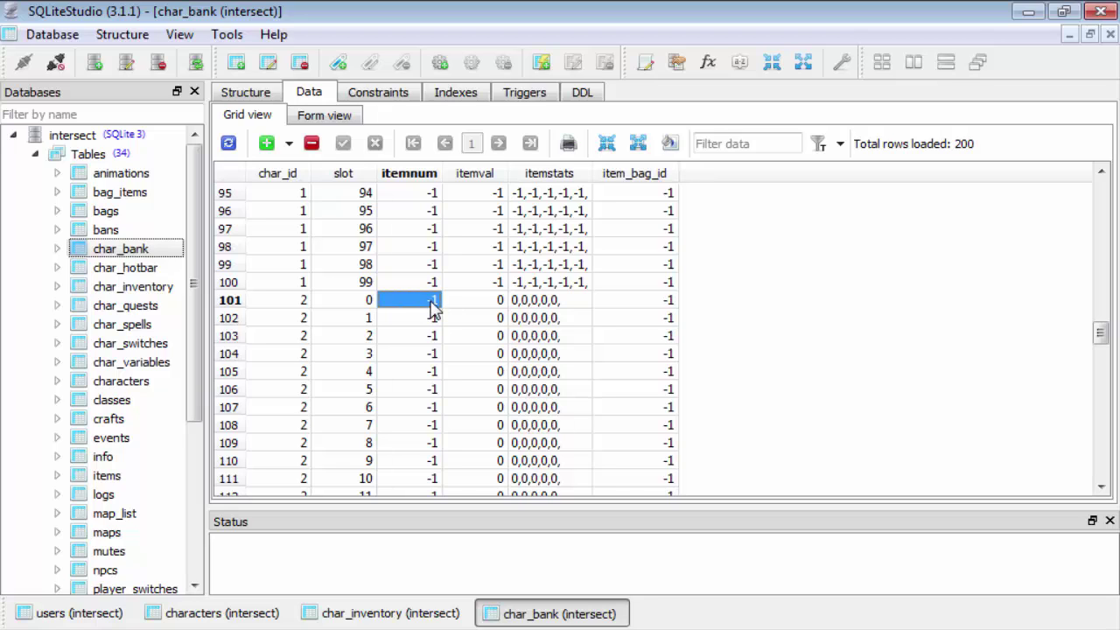
double_click(434, 302)
type("4")
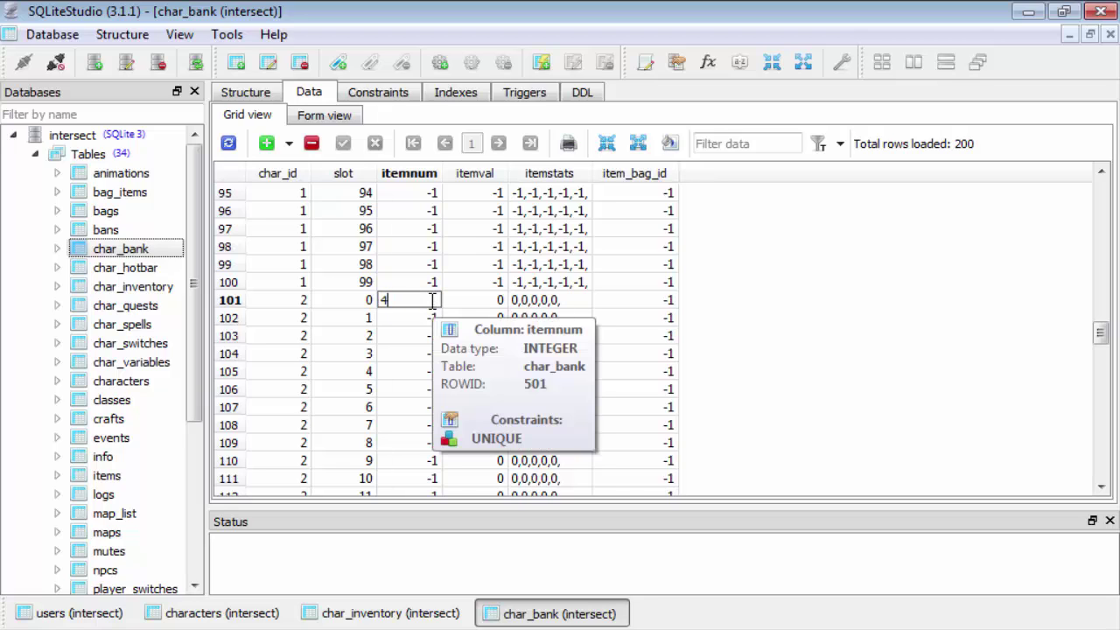
left_click(465, 302)
left_click(438, 302)
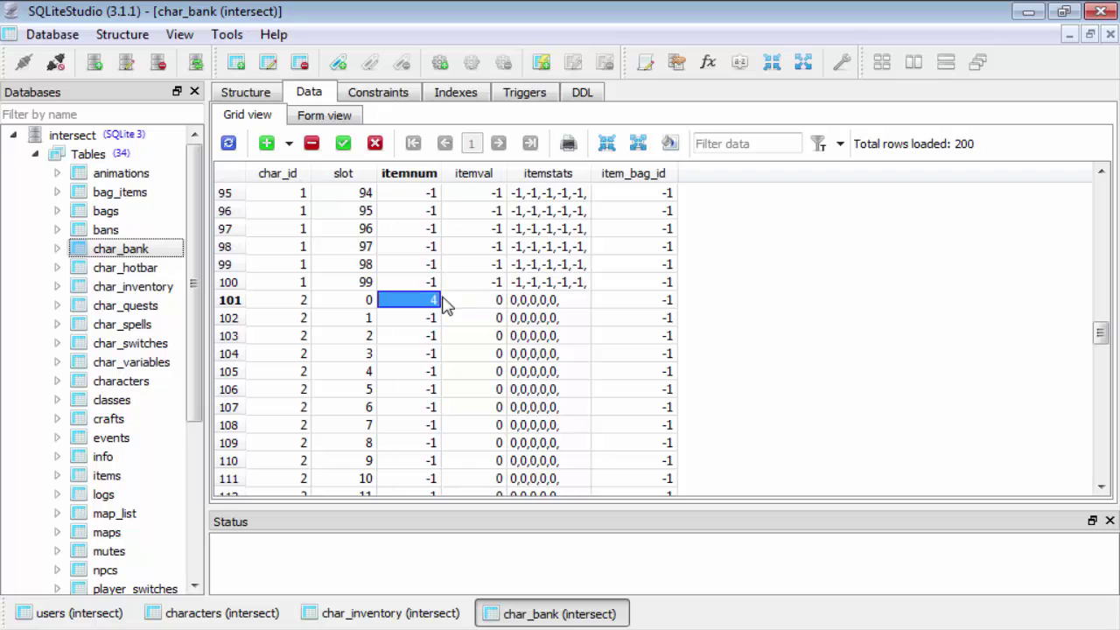
Step: Set the itemval of character 2's slot 0 bank record to 1, commit the changes and check the record
left_click(468, 306)
type("1")
left_click(516, 308)
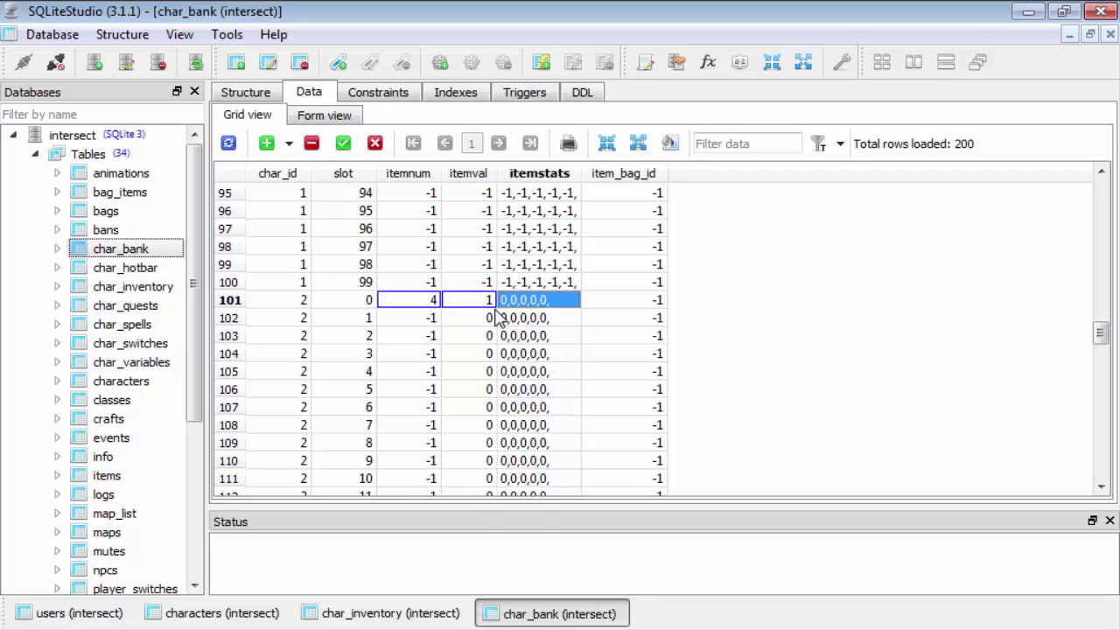
left_click(488, 322)
left_click(488, 304)
left_click(431, 304)
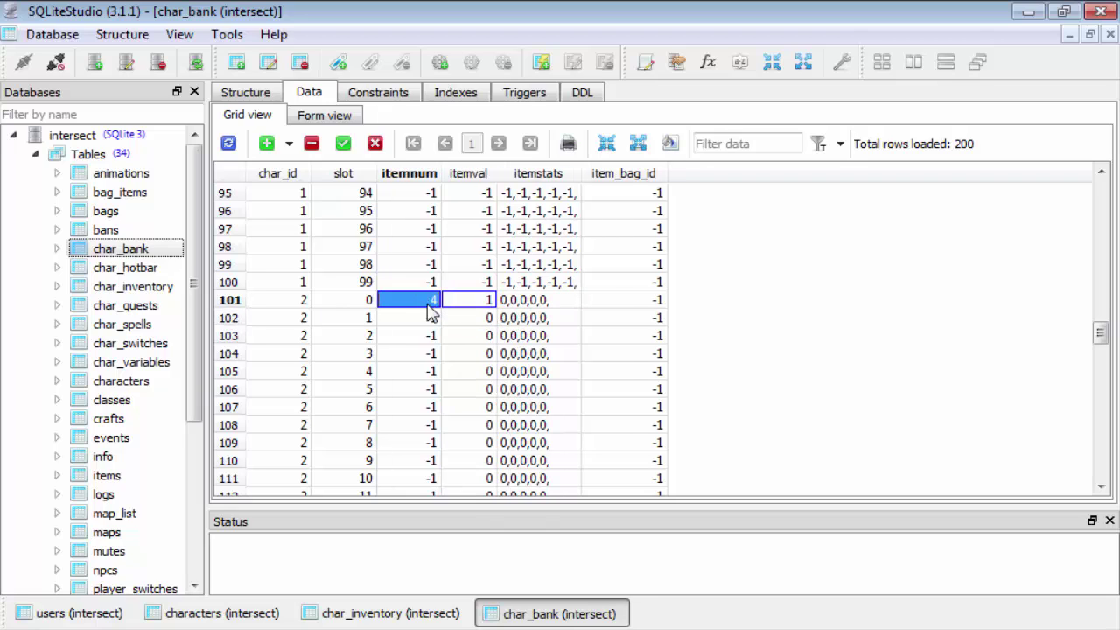
left_click(343, 144)
left_click(359, 300)
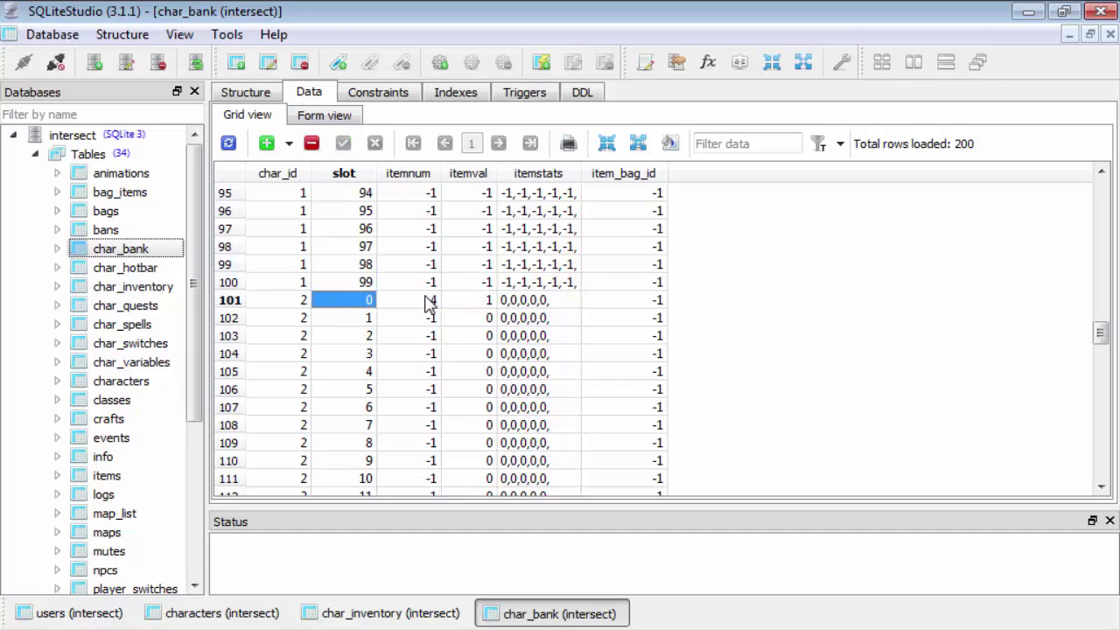
left_click(429, 302)
left_click(372, 302)
left_click(432, 304)
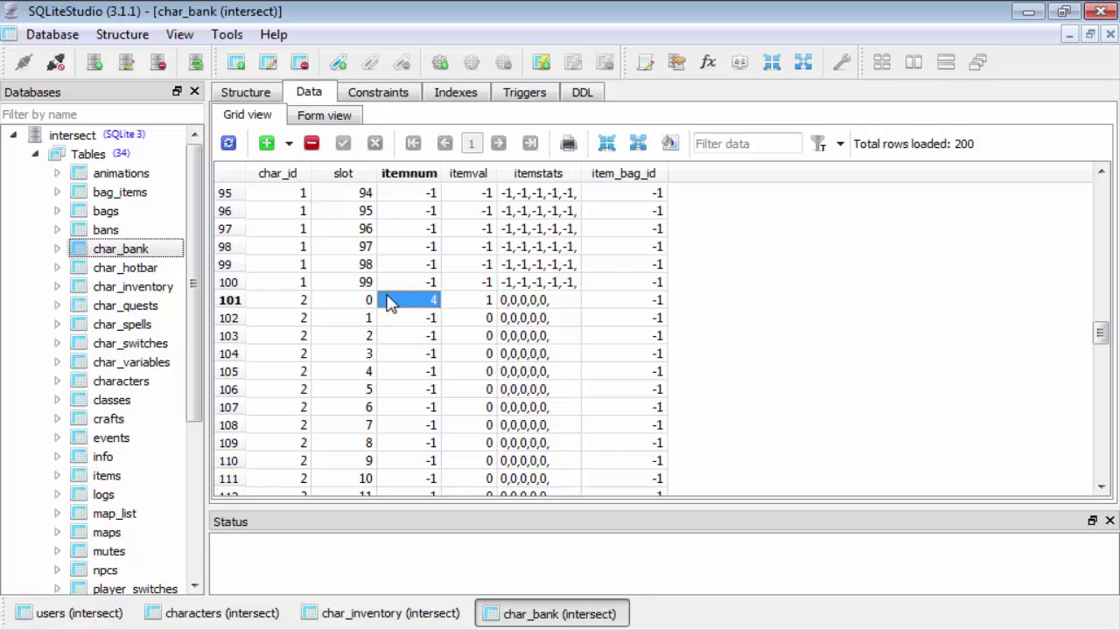
Step: Open the char_hotbar table's data and look at its slot records
double_click(145, 275)
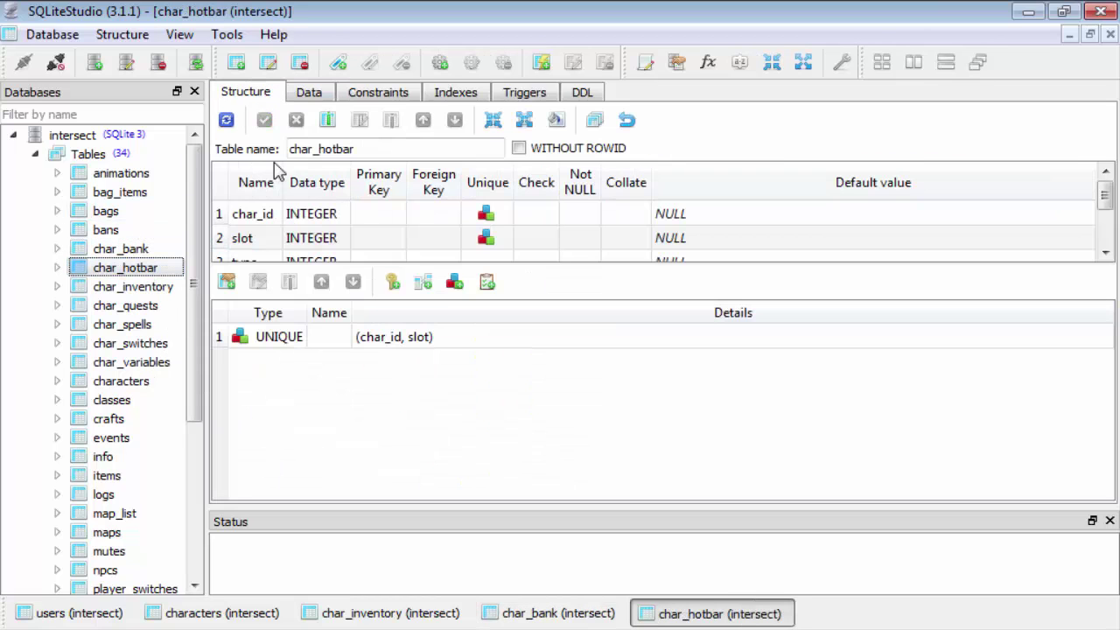
left_click(309, 93)
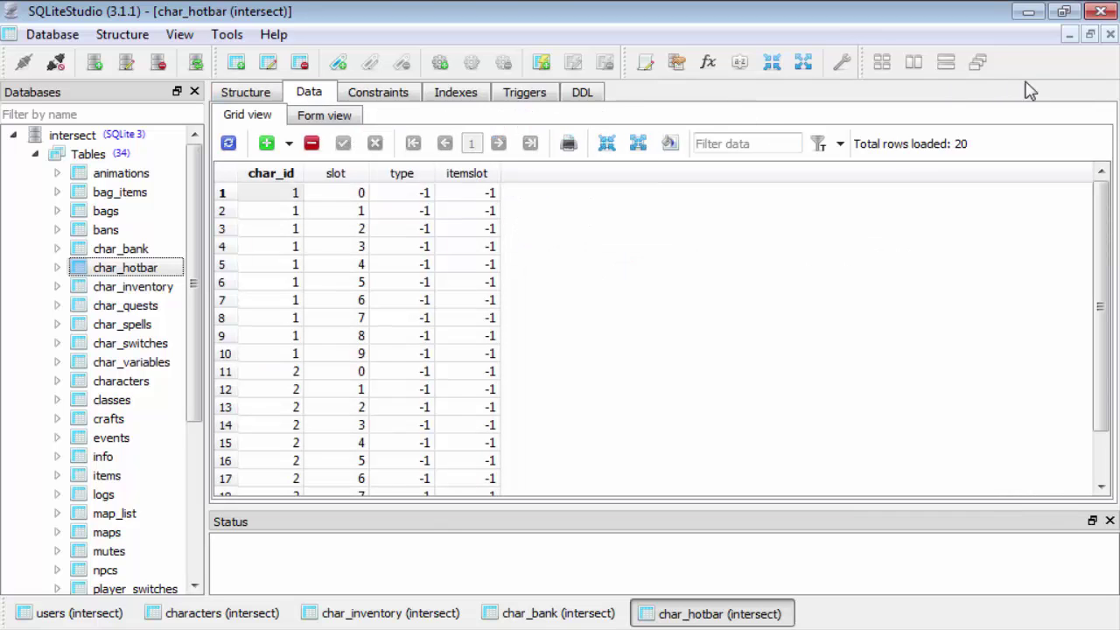
left_click(341, 264)
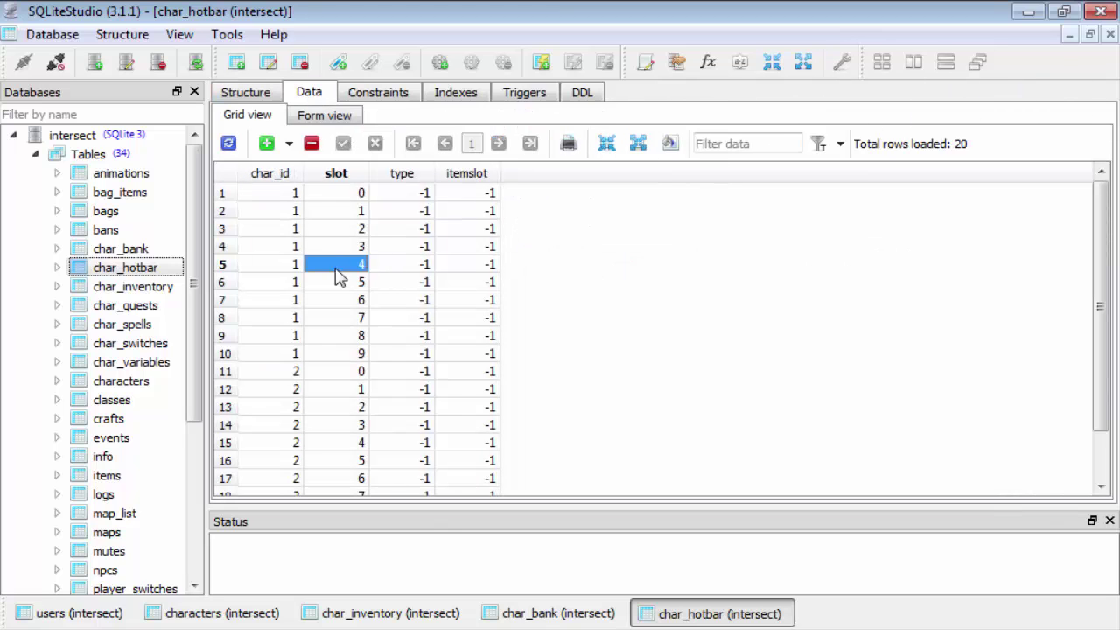
Step: Look over the remaining char_hotbar records and the char_quests, char_spells, char_switches and char_variables entries among the database tables
scroll(1105, 262, "down", 1)
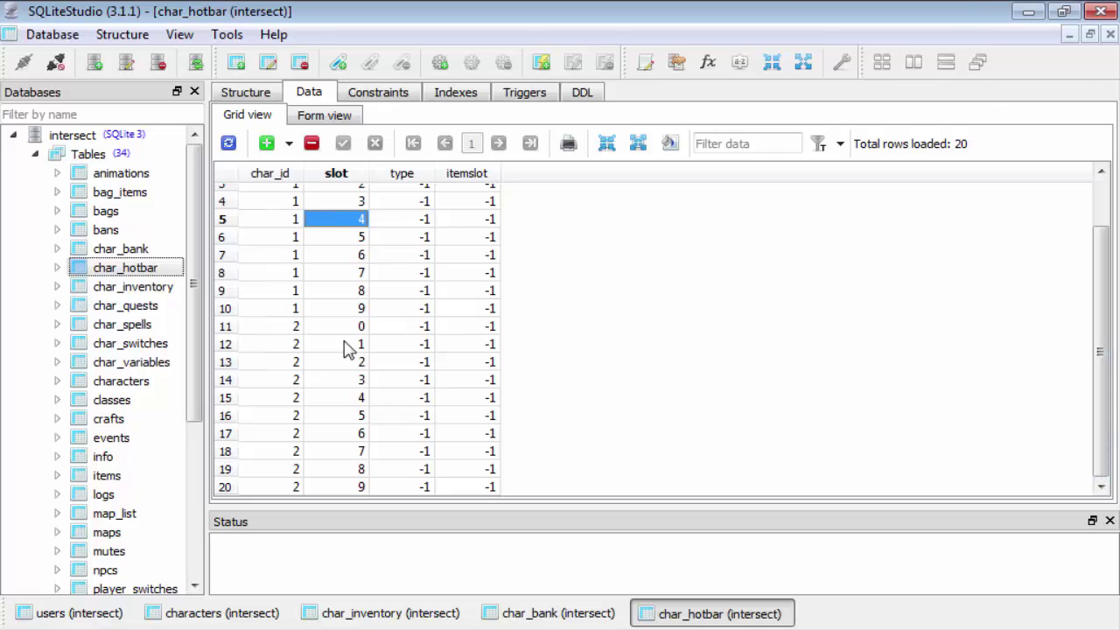
left_click(145, 306)
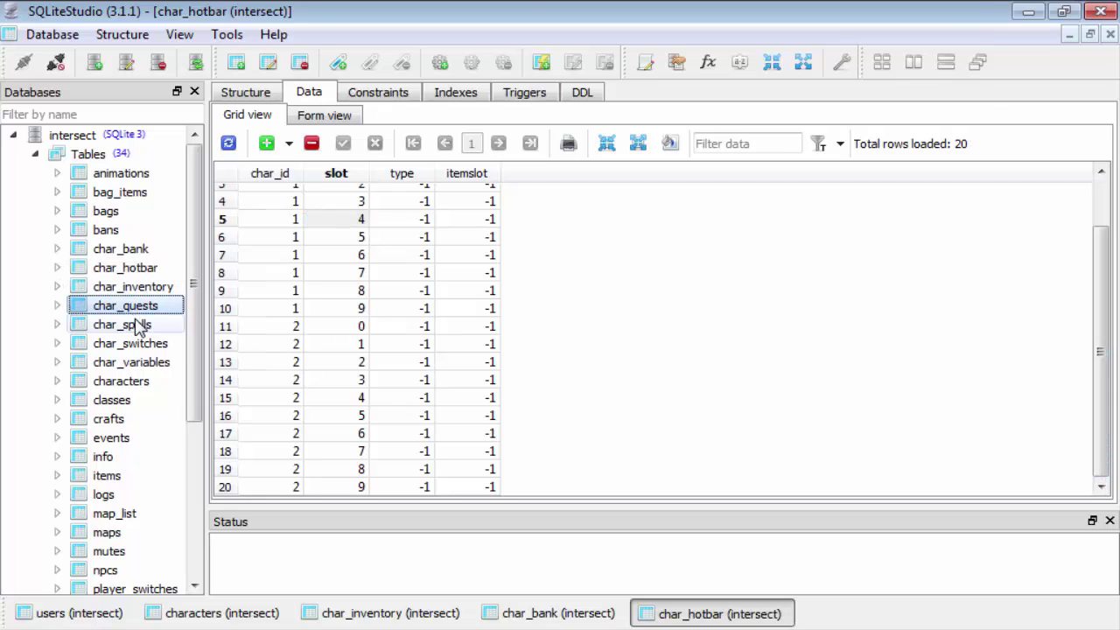
left_click(140, 325)
left_click(153, 344)
left_click(159, 363)
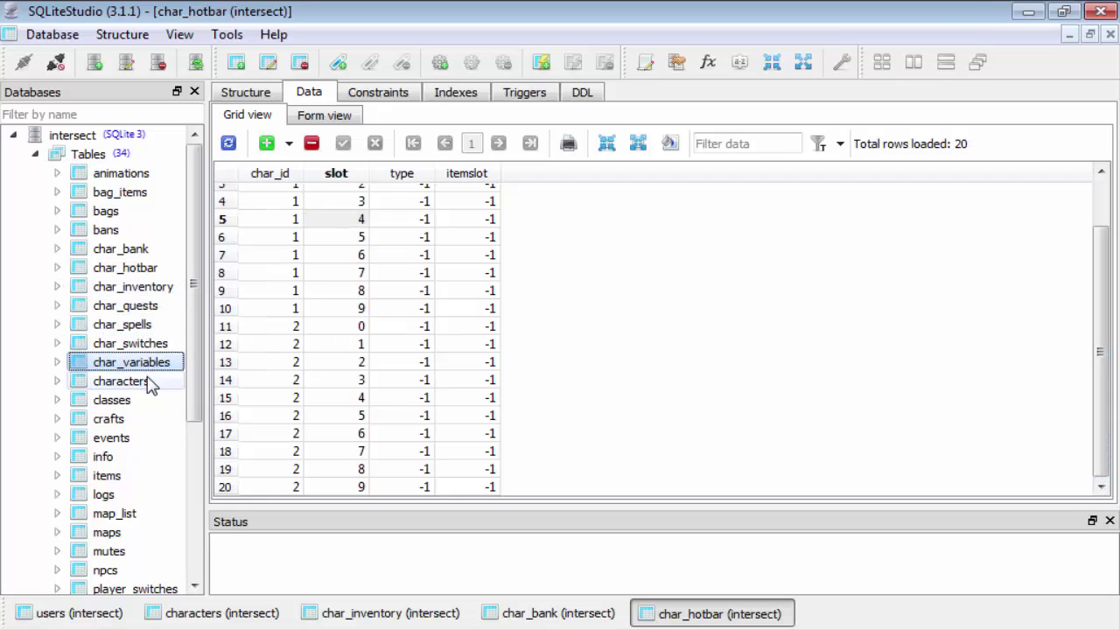
left_click(153, 381)
left_click(154, 362)
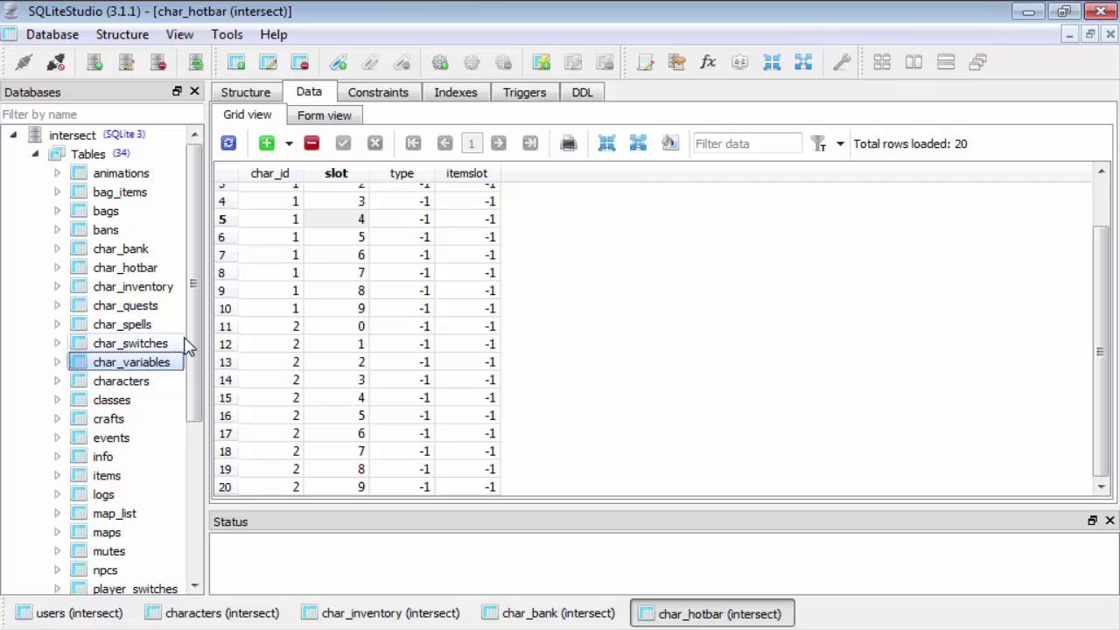
left_click_drag(193, 342, 195, 455)
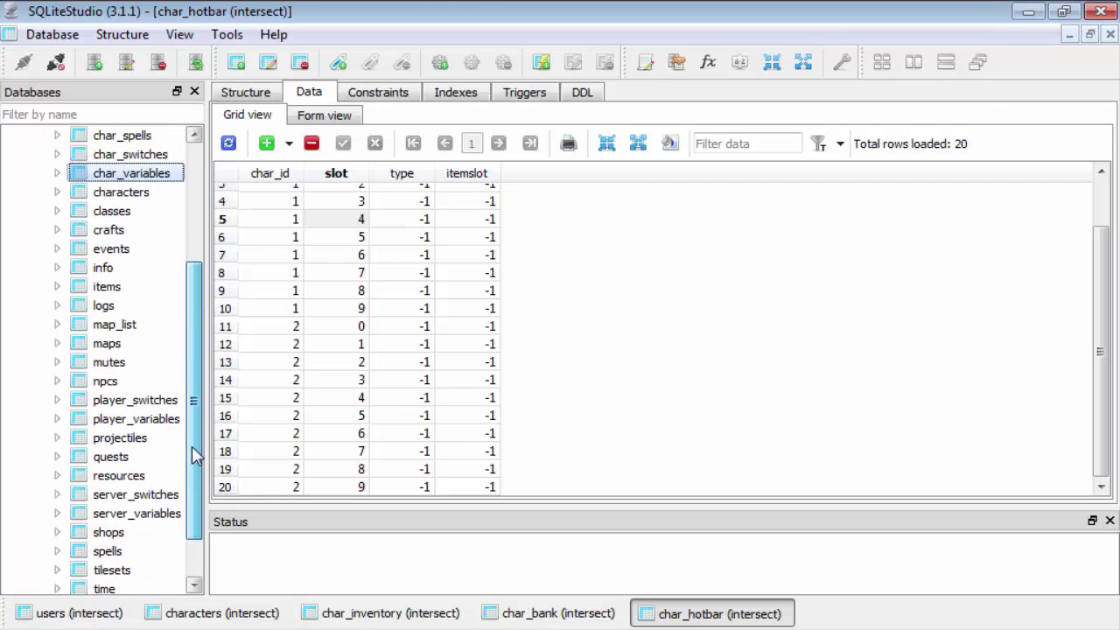
Step: Open the classes table's data and inspect the id, deleted and data fields of its record
left_click(144, 217)
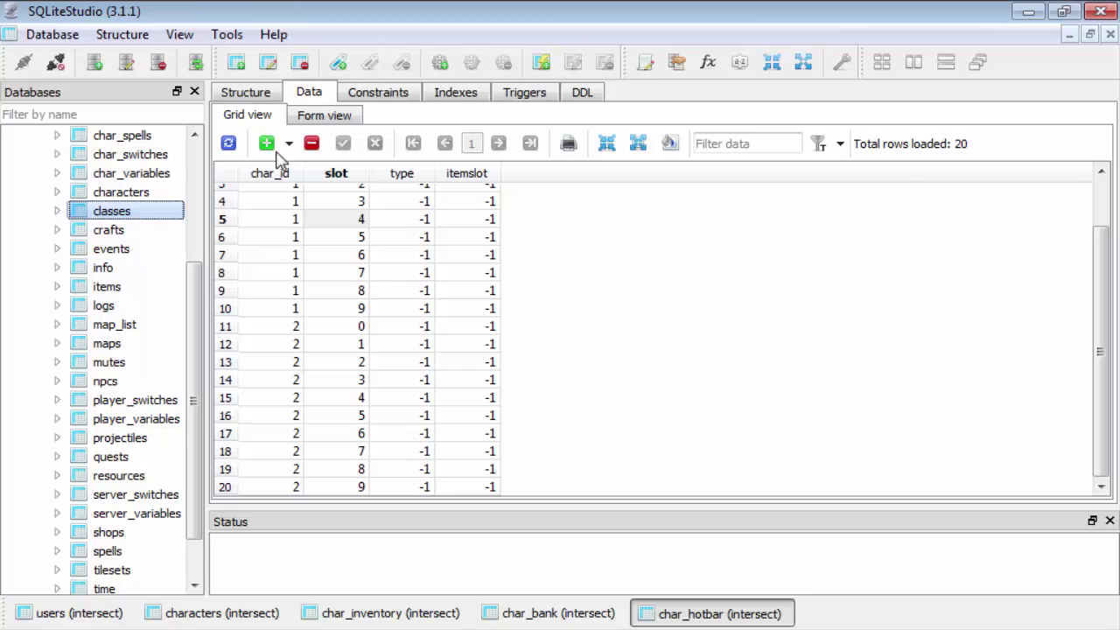
left_click(320, 93)
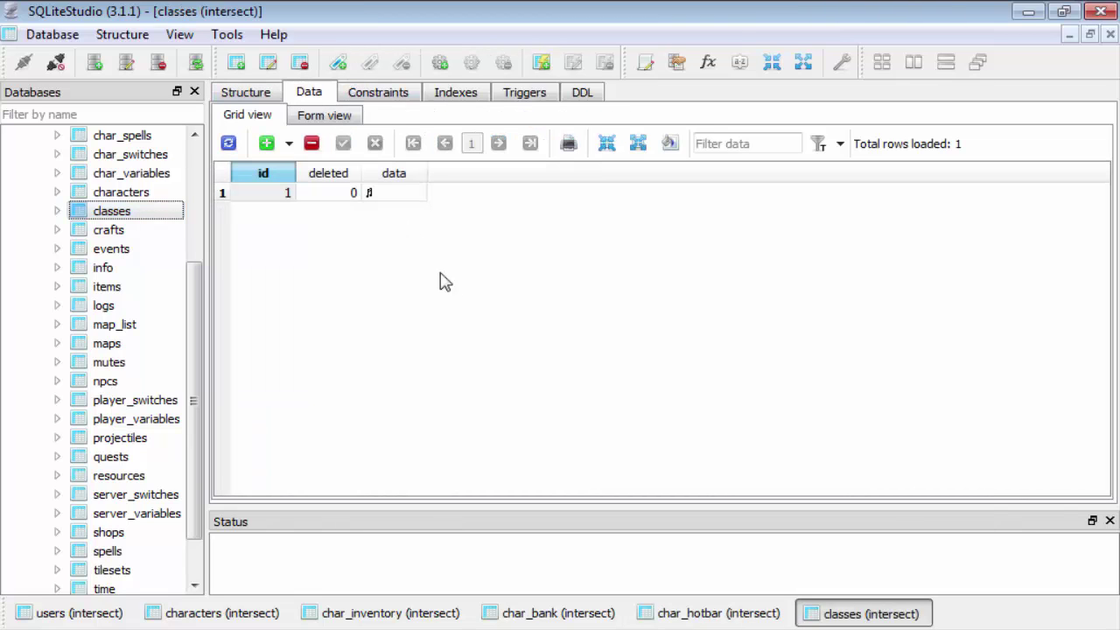
left_click(418, 196)
left_click(342, 198)
left_click(274, 201)
left_click(370, 201)
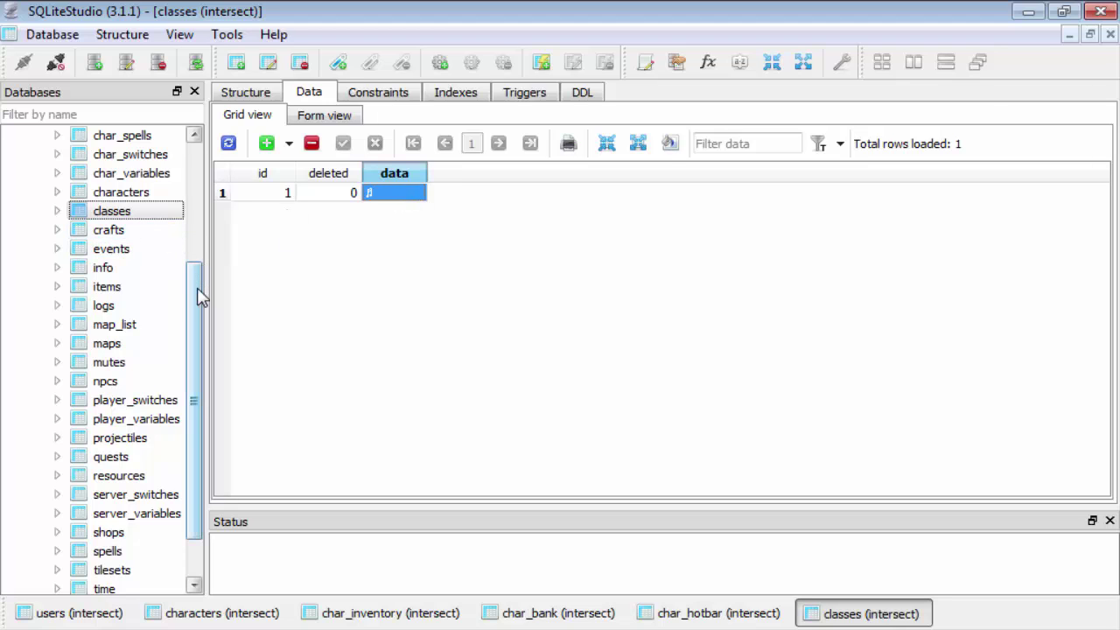
Step: Open the mutes table's data and look over the logs, map_list and users entries among the database tables
left_click_drag(199, 298, 200, 322)
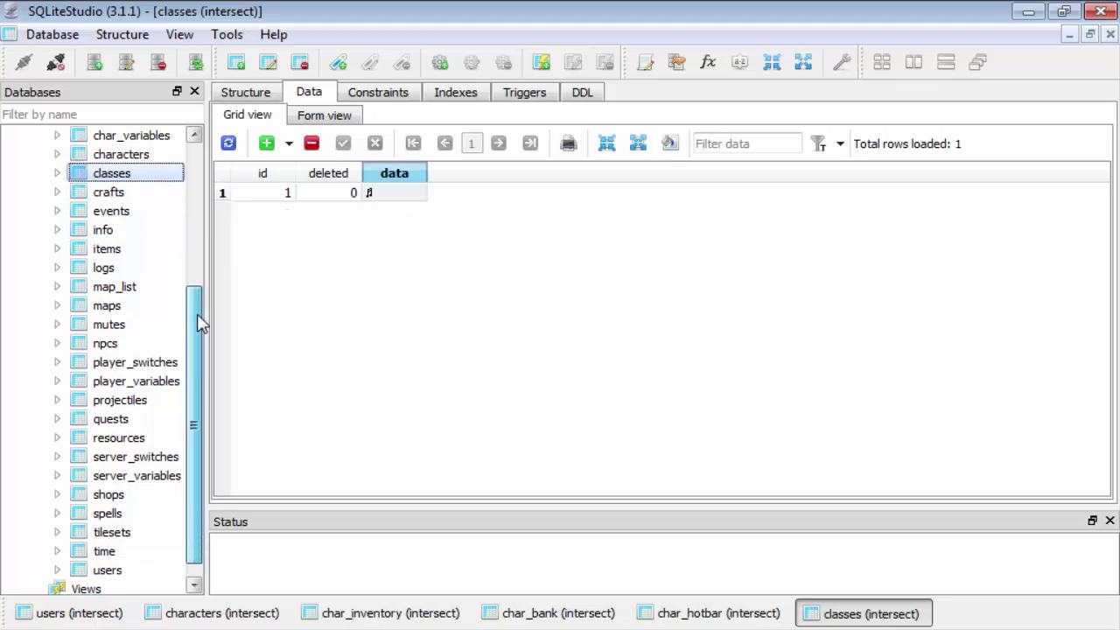
left_click(122, 326)
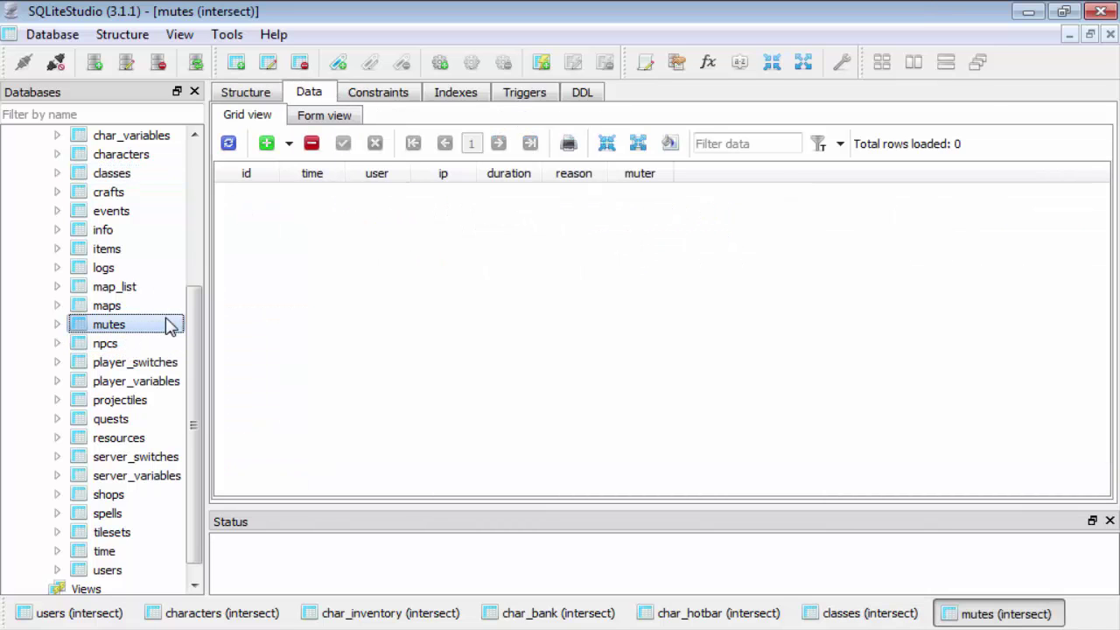
left_click(135, 289)
left_click(143, 271)
left_click(152, 289)
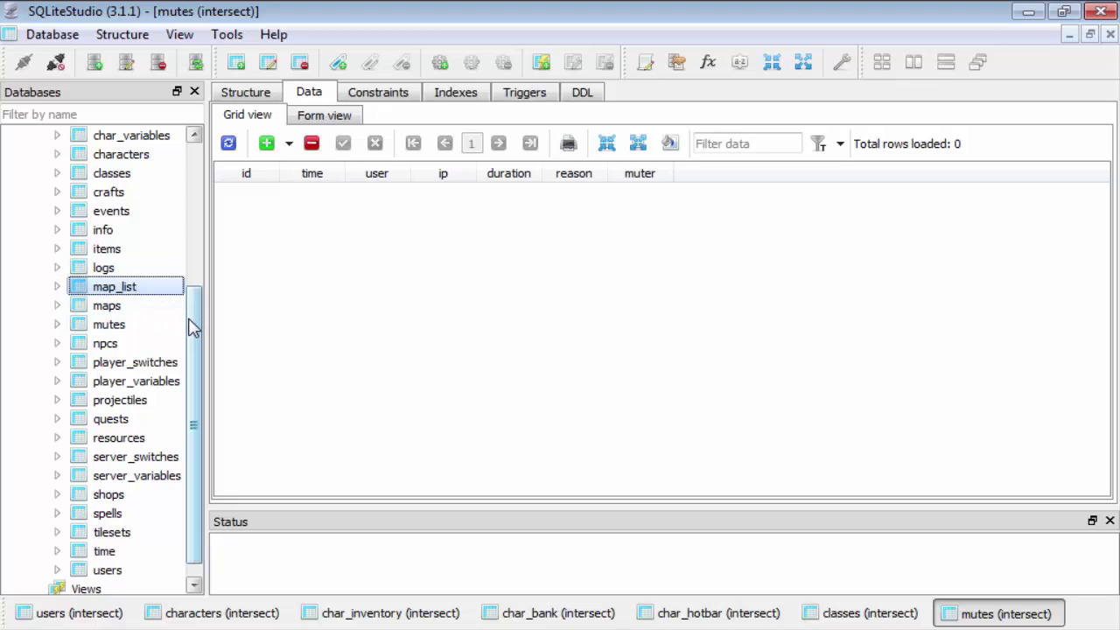
scroll(190, 320, "down", 1)
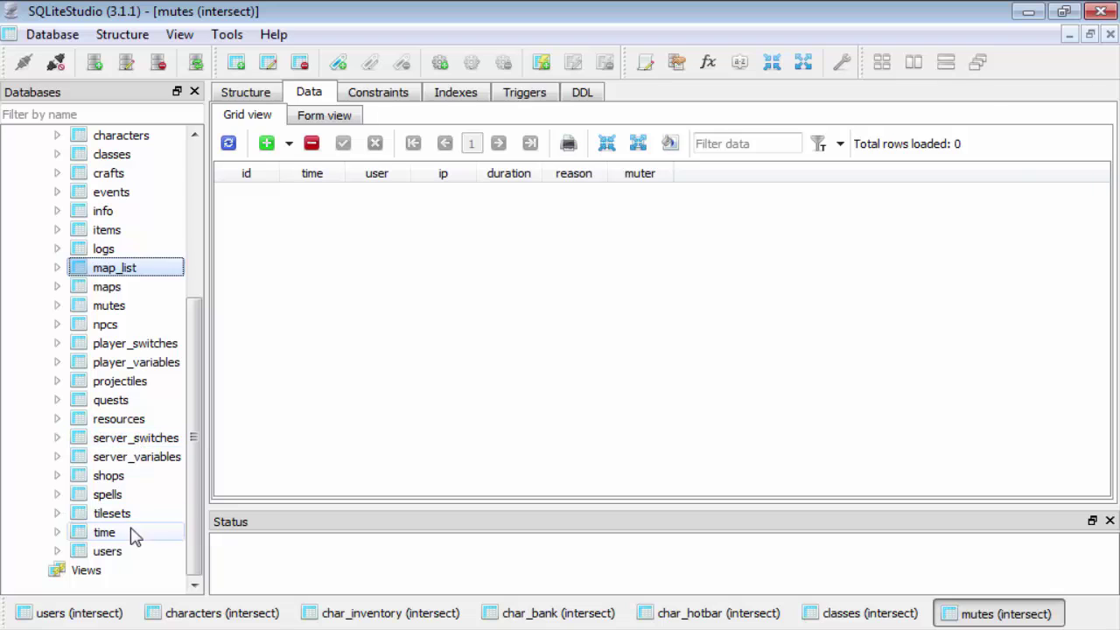
left_click(127, 551)
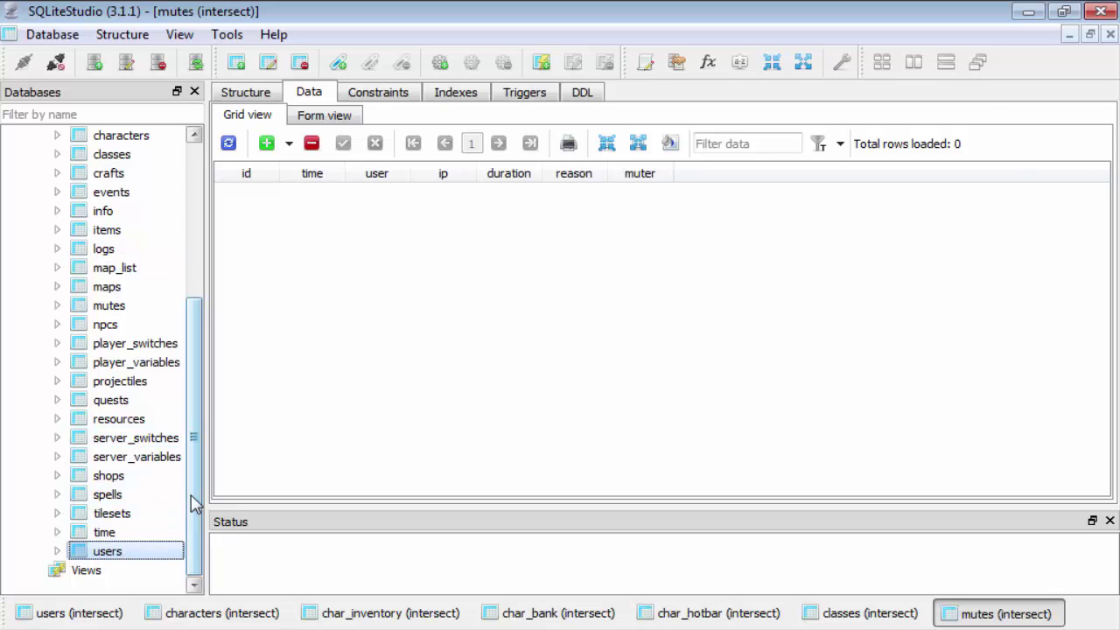
Step: Review the char tables again, from char_variables back to char_bank, and the maps, mutes and npcs tables
left_click_drag(198, 501, 198, 380)
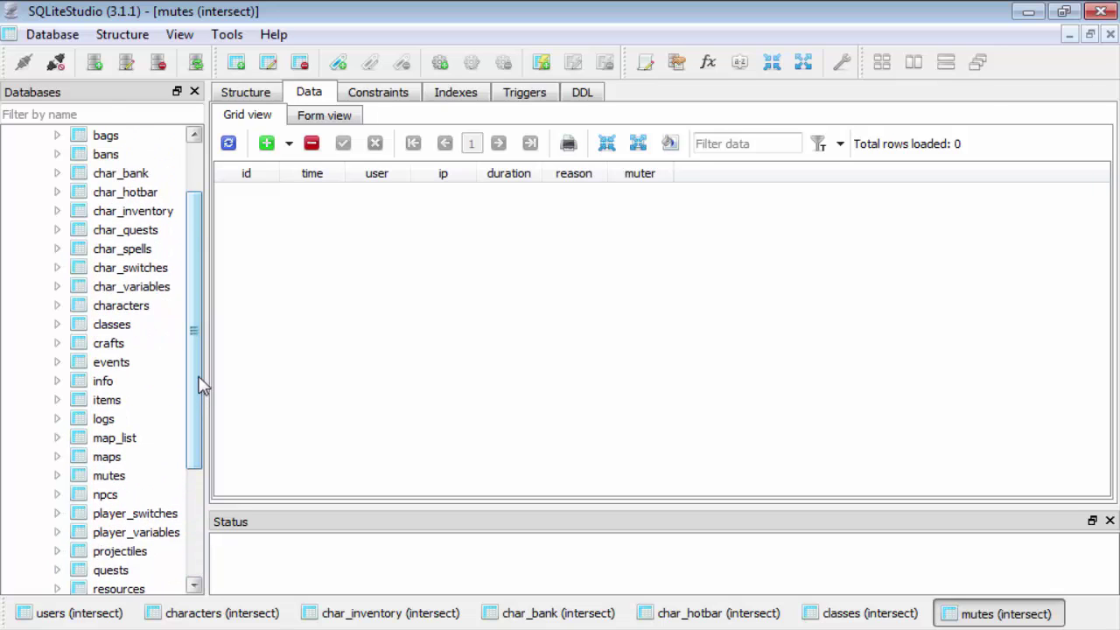
left_click(147, 289)
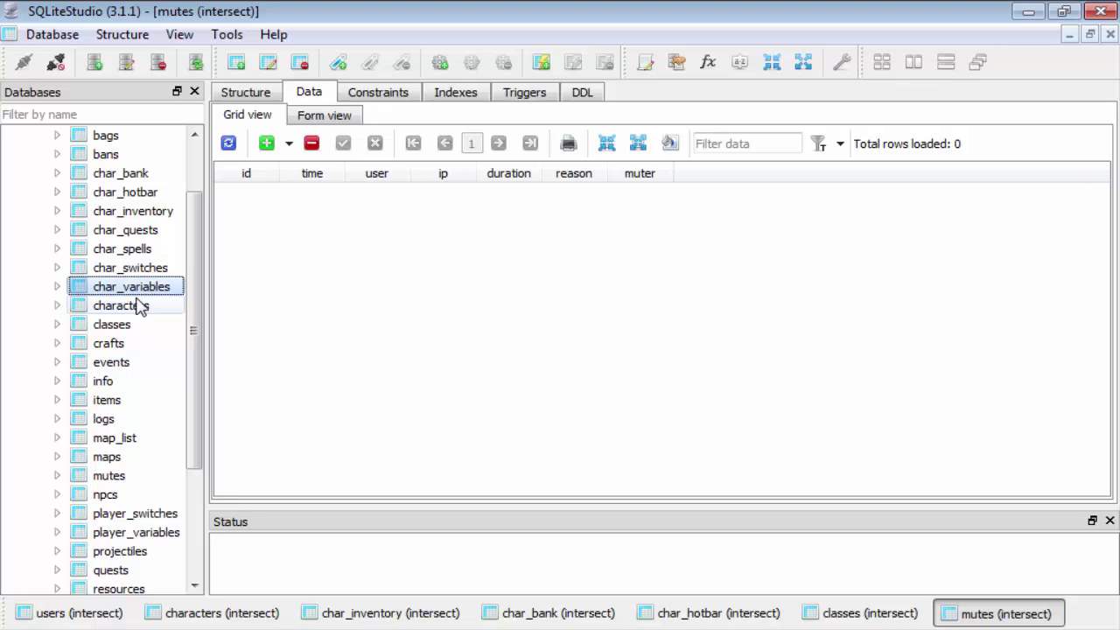
left_click(140, 306)
left_click(136, 270)
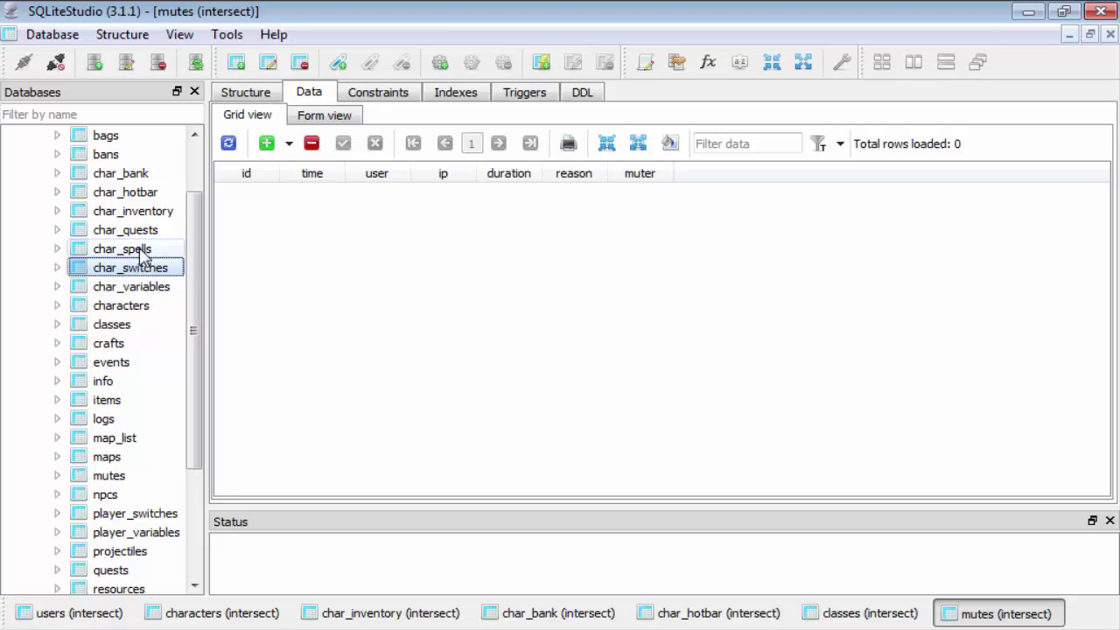
left_click(140, 212)
left_click(138, 175)
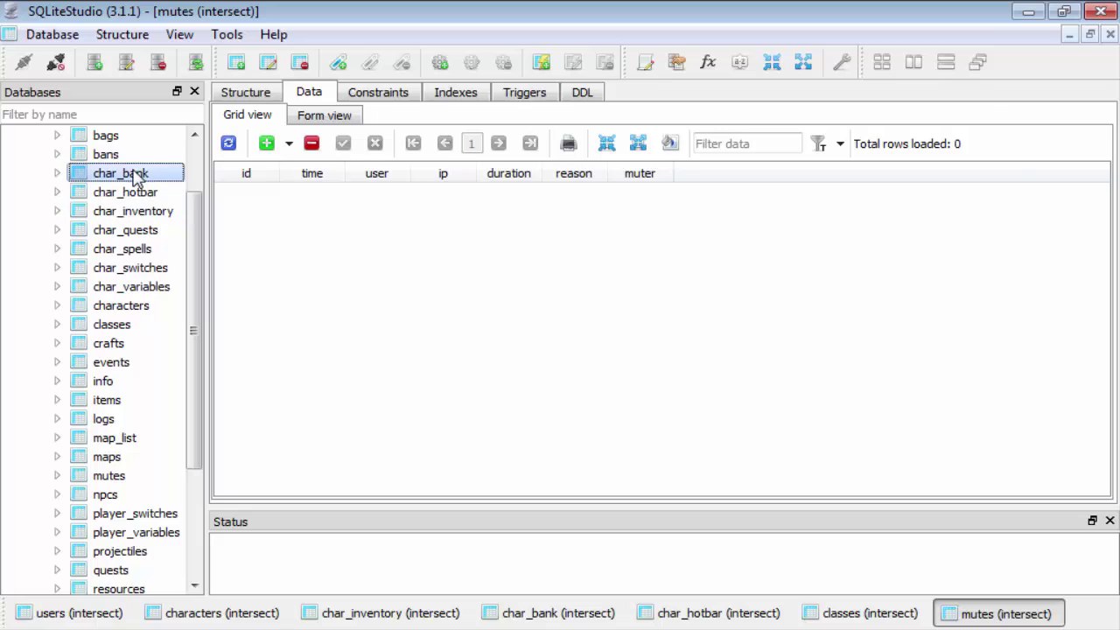
left_click_drag(196, 236, 200, 338)
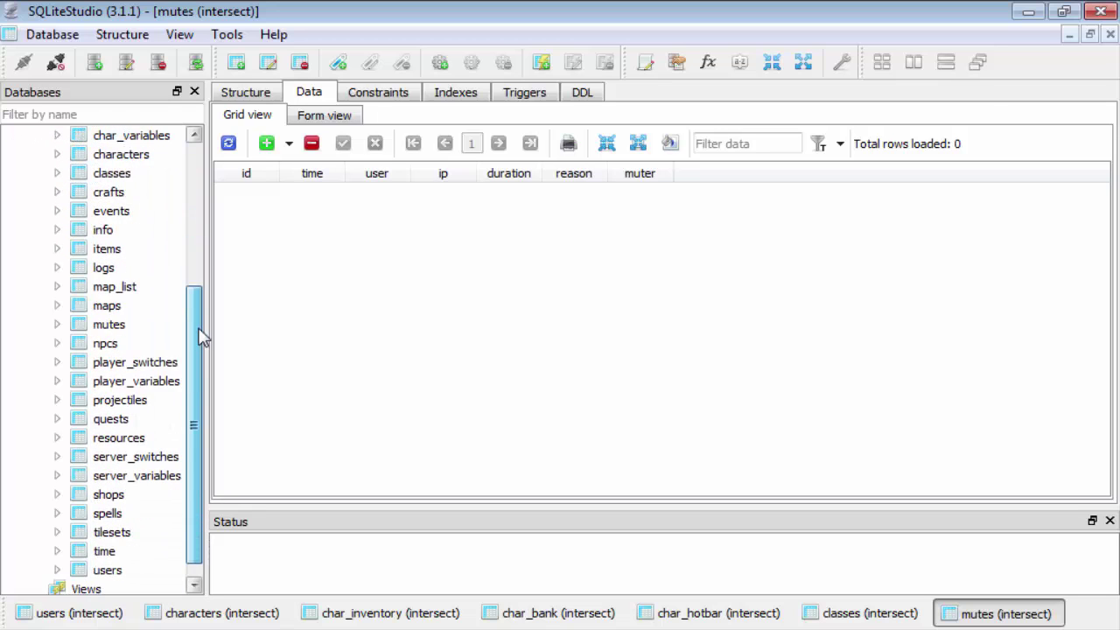
left_click(116, 314)
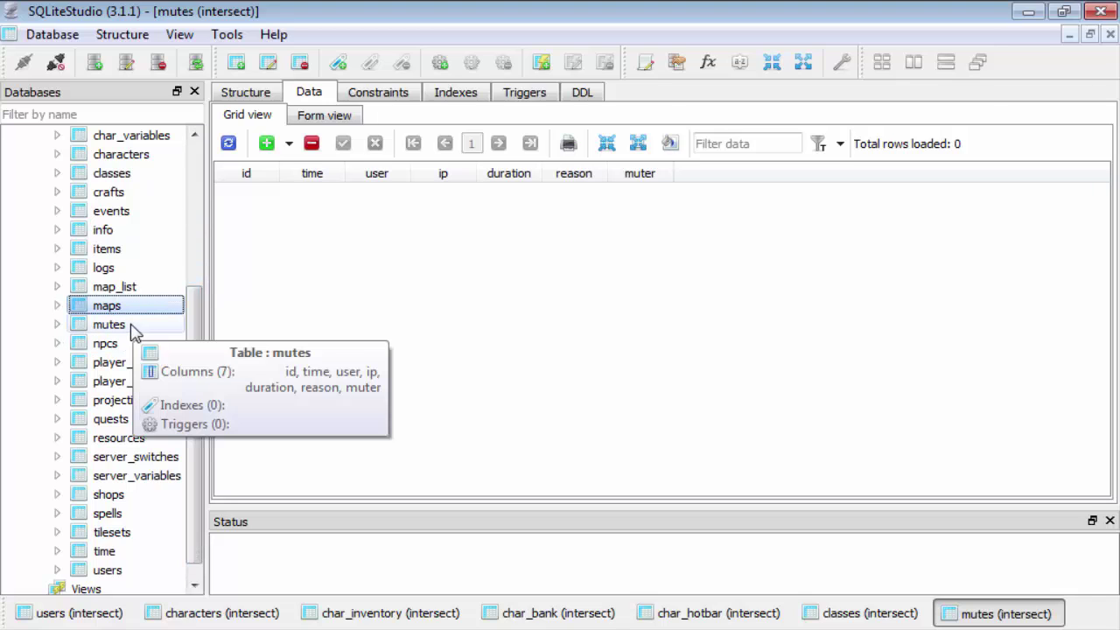
left_click(131, 329)
left_click(119, 344)
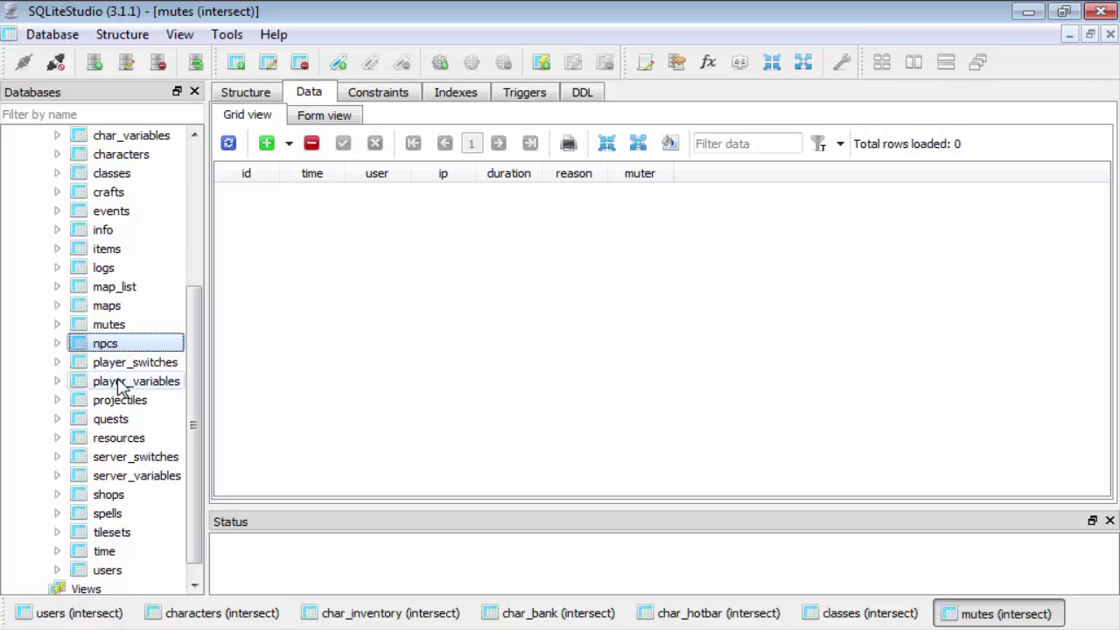
mouse_move(140, 254)
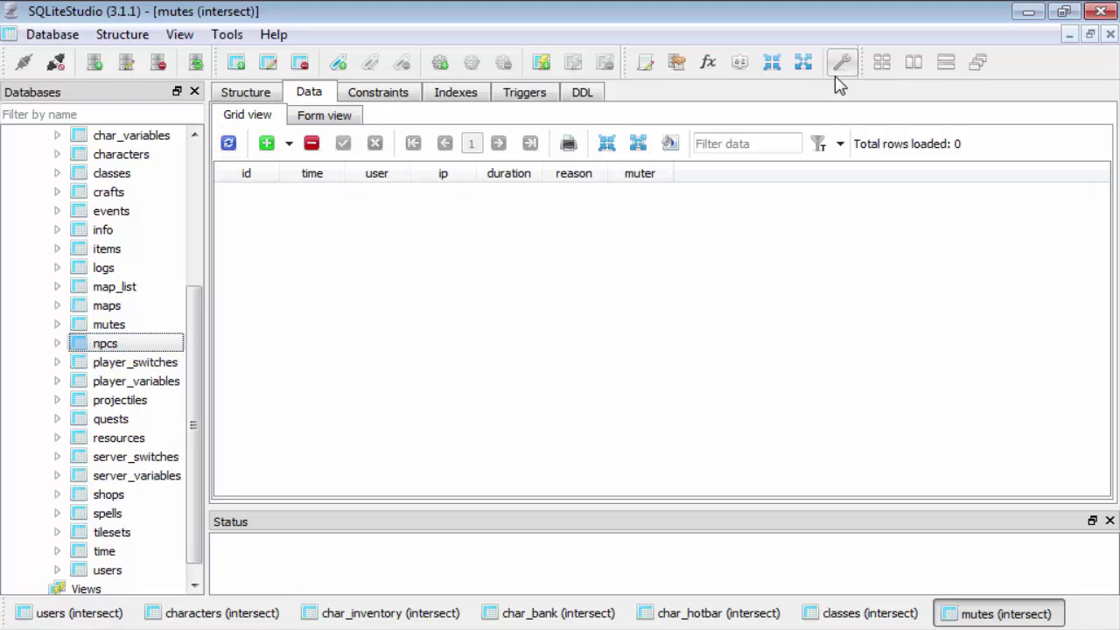
Step: Close SQLiteStudio and switch to the Explorer window showing the Client and Editor folder
left_click(1099, 12)
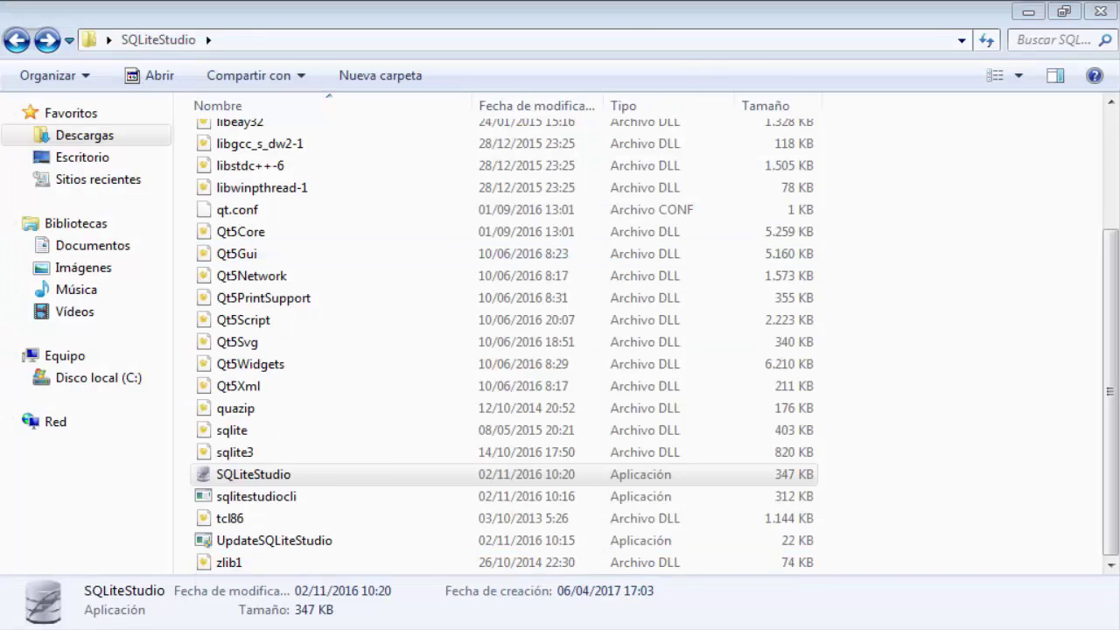
left_click(990, 183)
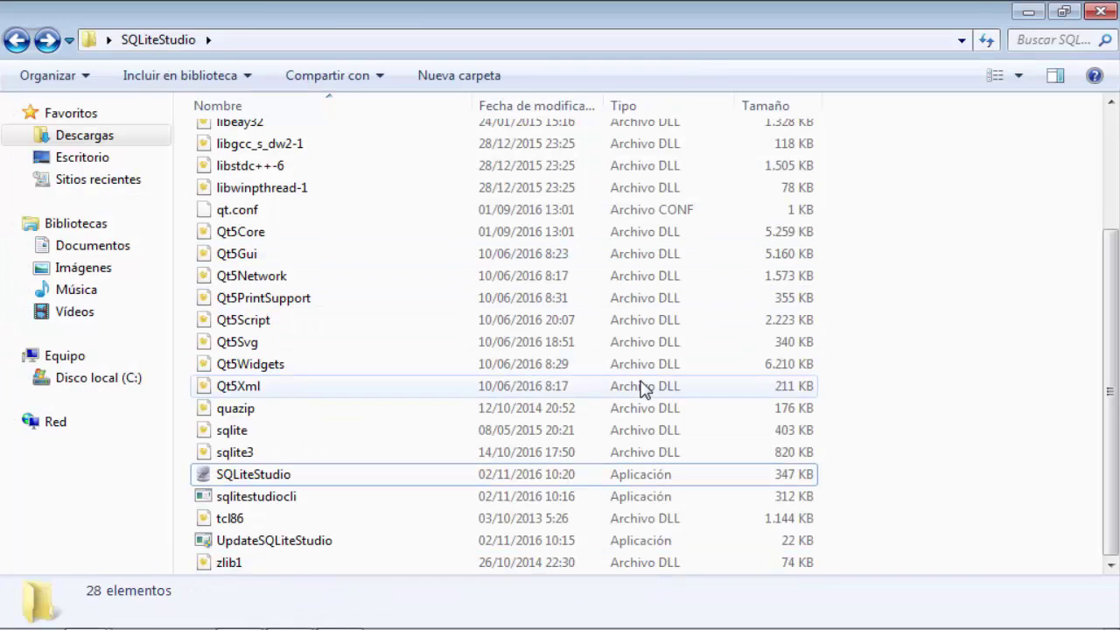
mouse_move(144, 602)
mouse_move(85, 612)
left_click(103, 569)
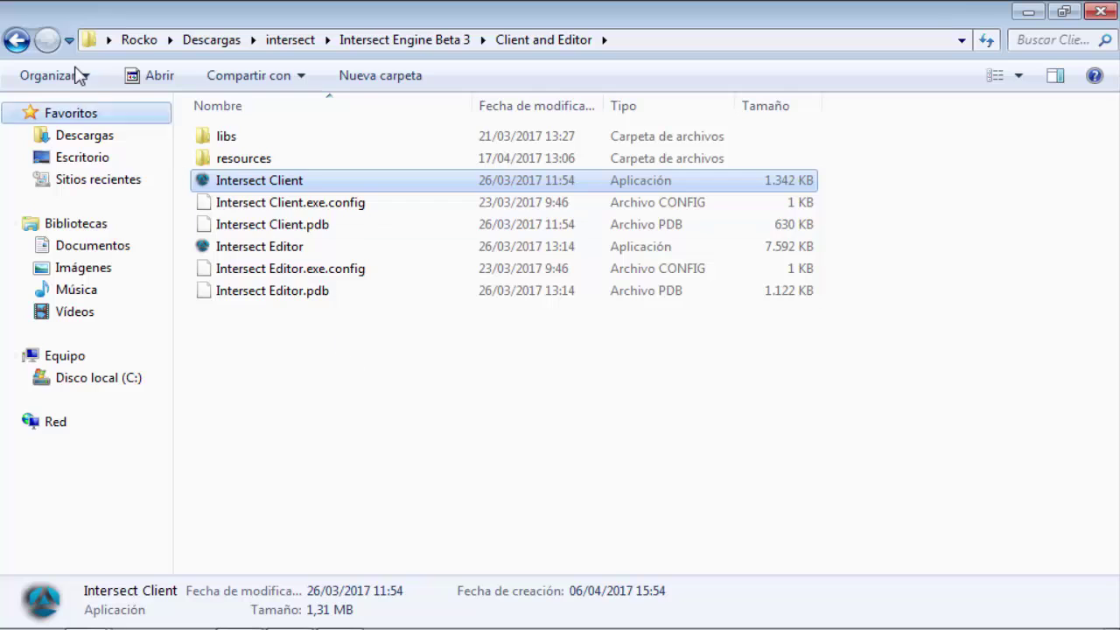
Step: Start Intersect Server from the Server folder of Intersect Engine Beta 3 and minimize its console
left_click(17, 39)
left_click(313, 166)
left_click(276, 190)
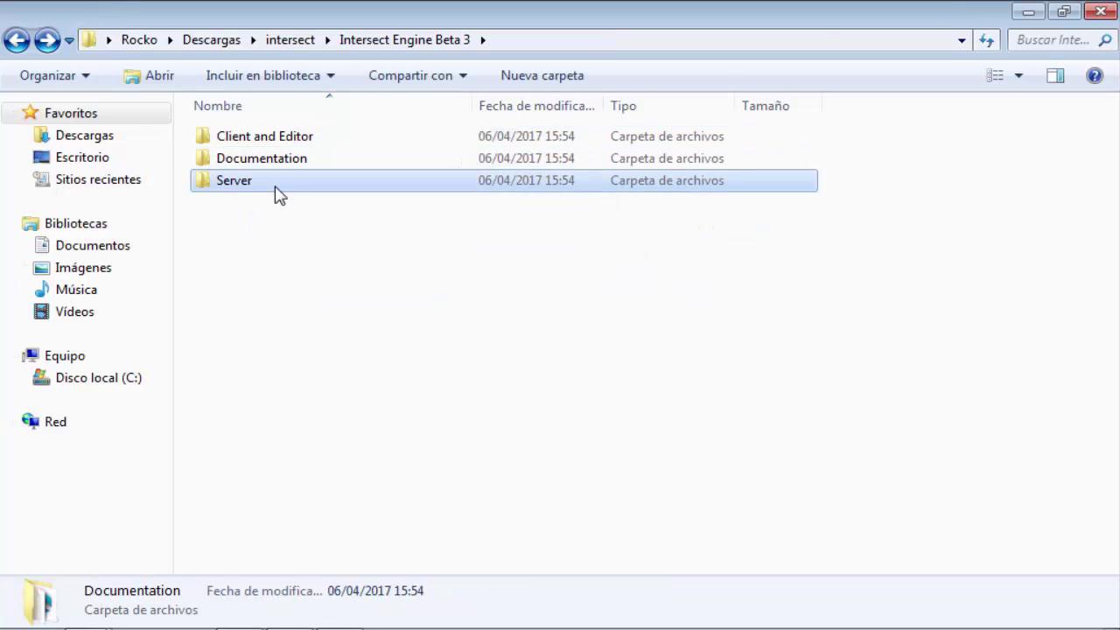
double_click(276, 184)
double_click(283, 245)
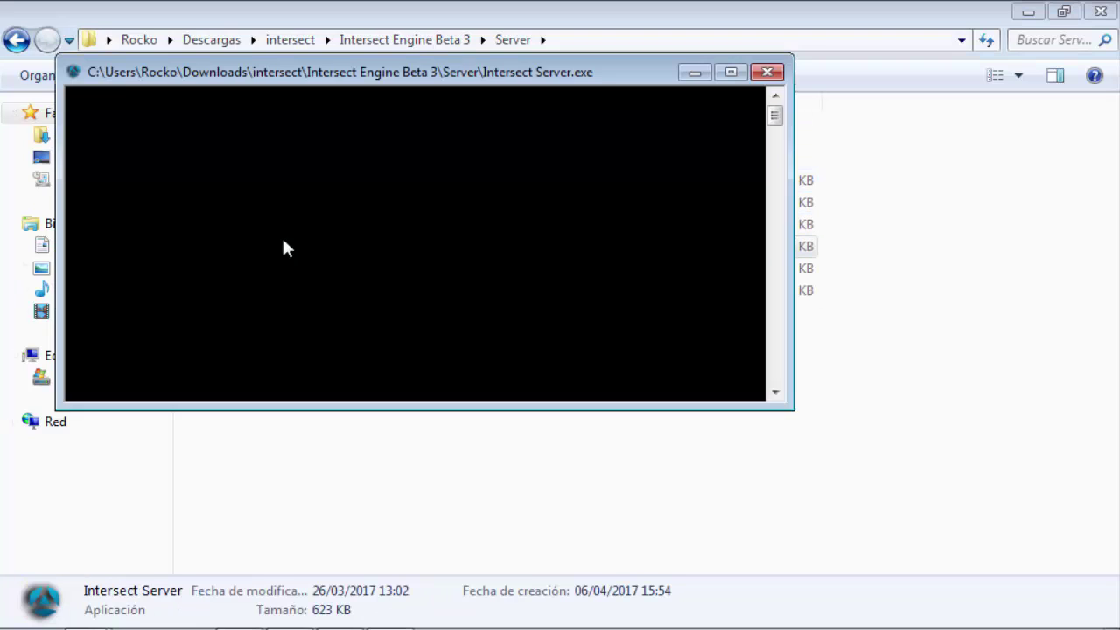
left_click(693, 74)
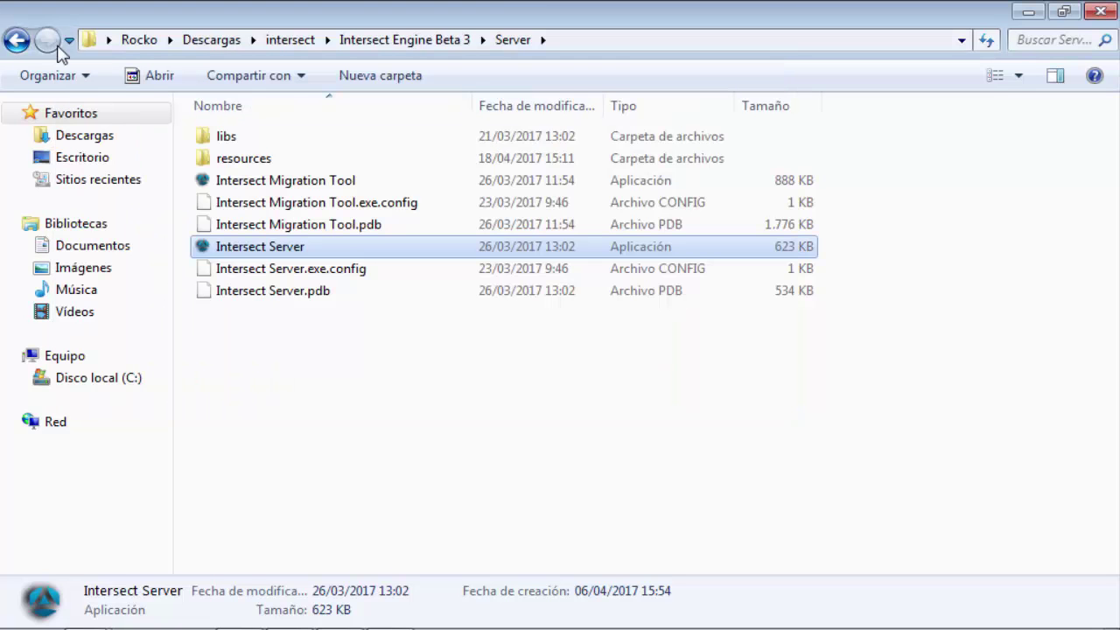
Step: Launch Intersect Editor from the Client and Editor folder and log in with the prefilled account
left_click(17, 40)
double_click(262, 138)
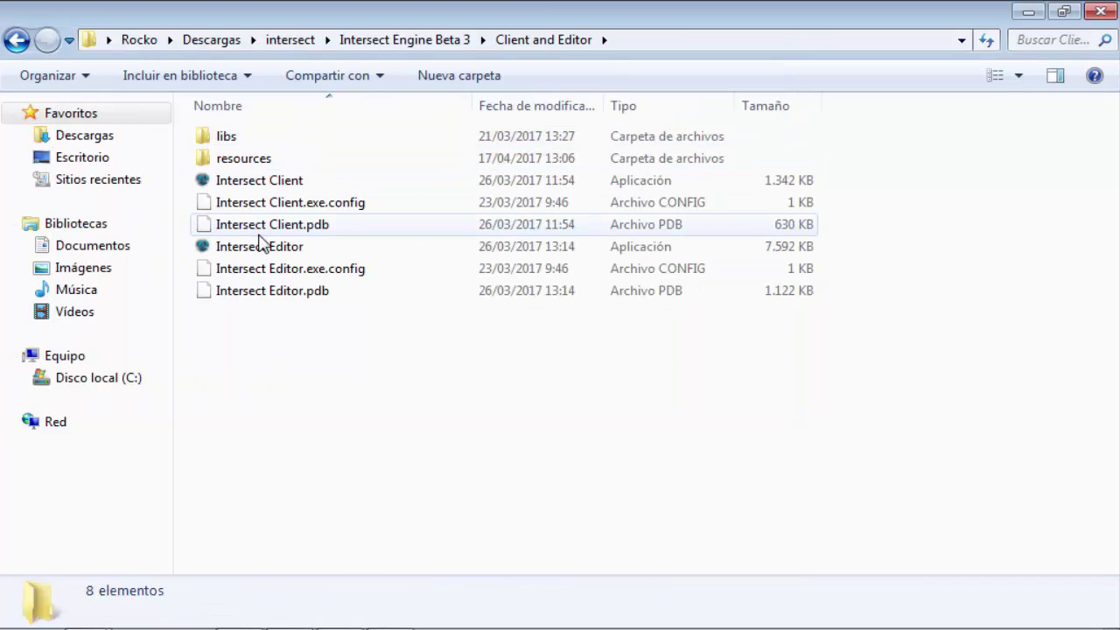
double_click(265, 246)
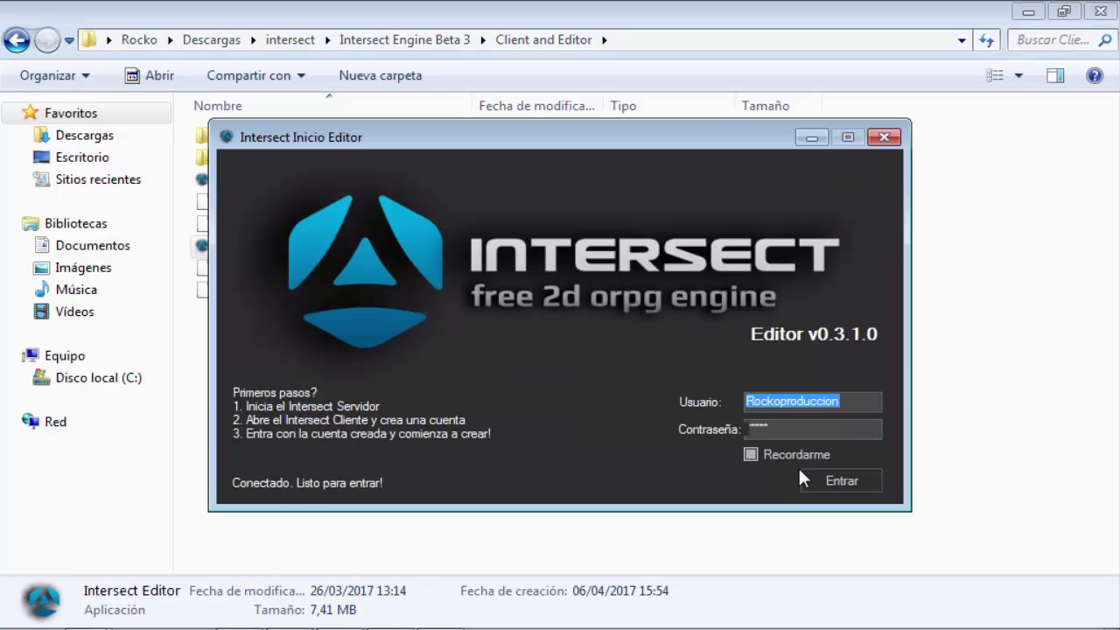
left_click(811, 480)
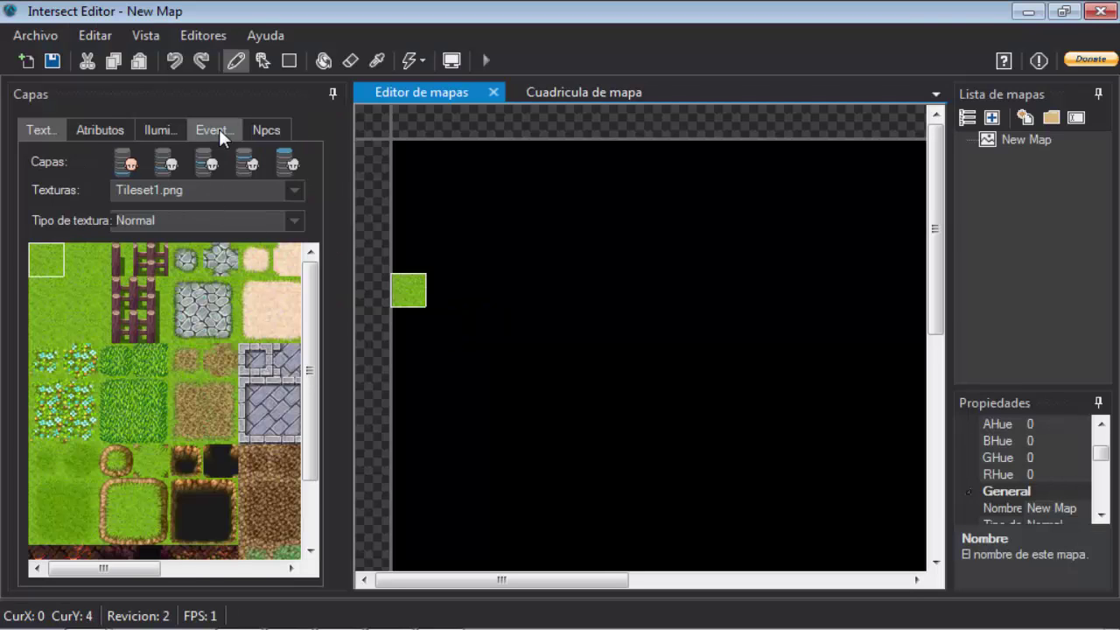
Step: Open the Tiendas event on the map and delete the Abrir tienda [Tienda1] command under its Tienda 1 option
left_click(218, 129)
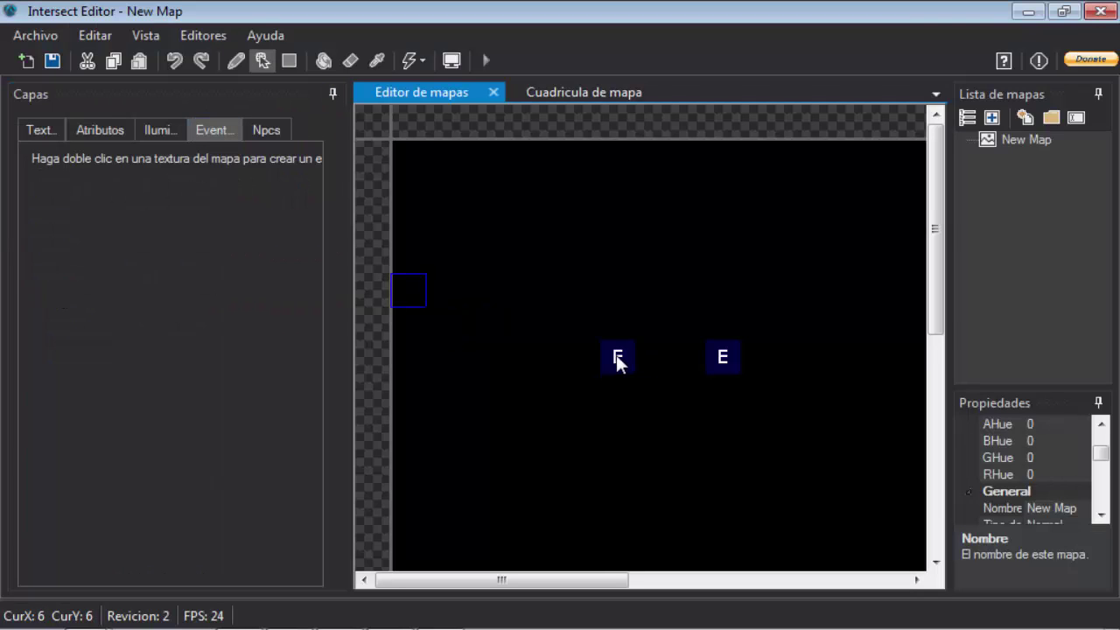
double_click(723, 357)
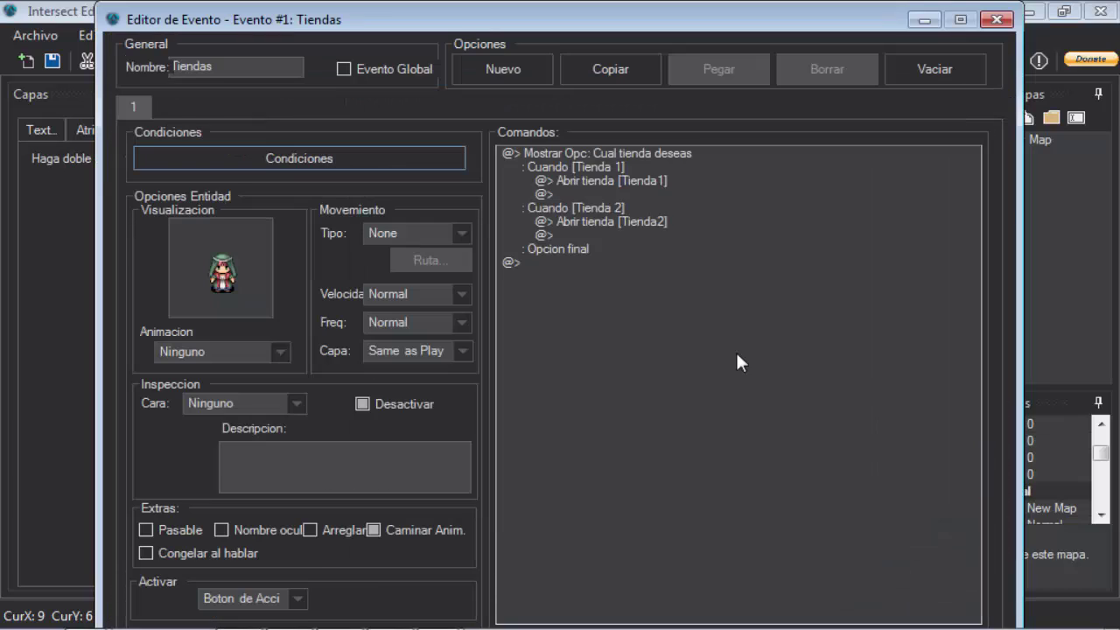
left_click(612, 181)
key("Delete")
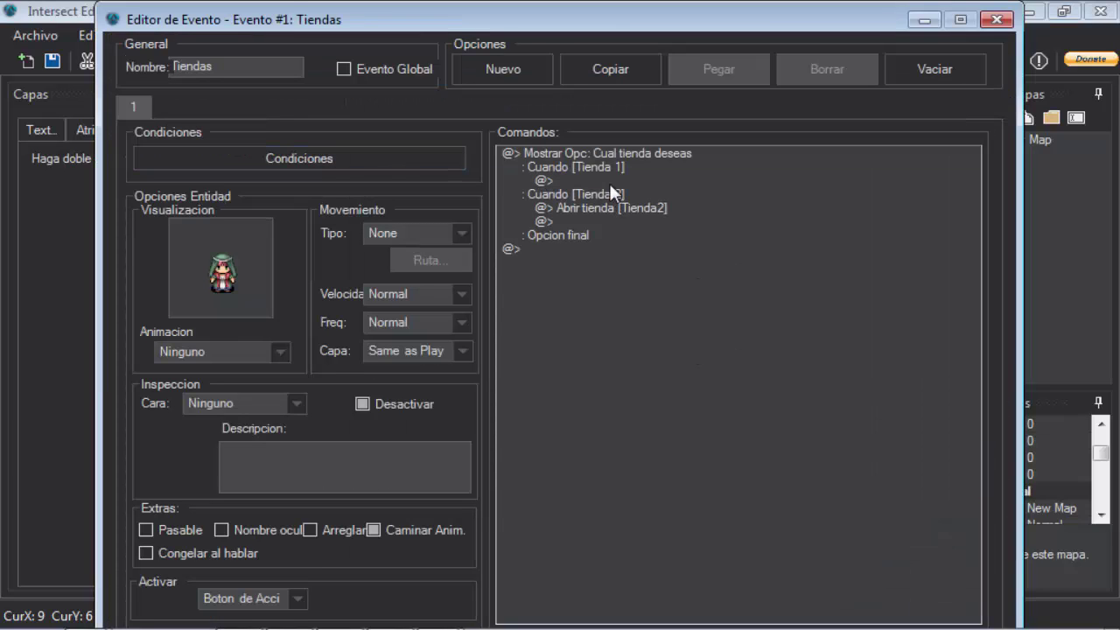
Step: Add an Abrir Banco command under the Tienda 1 option of the Tiendas event and close the event editor
double_click(608, 176)
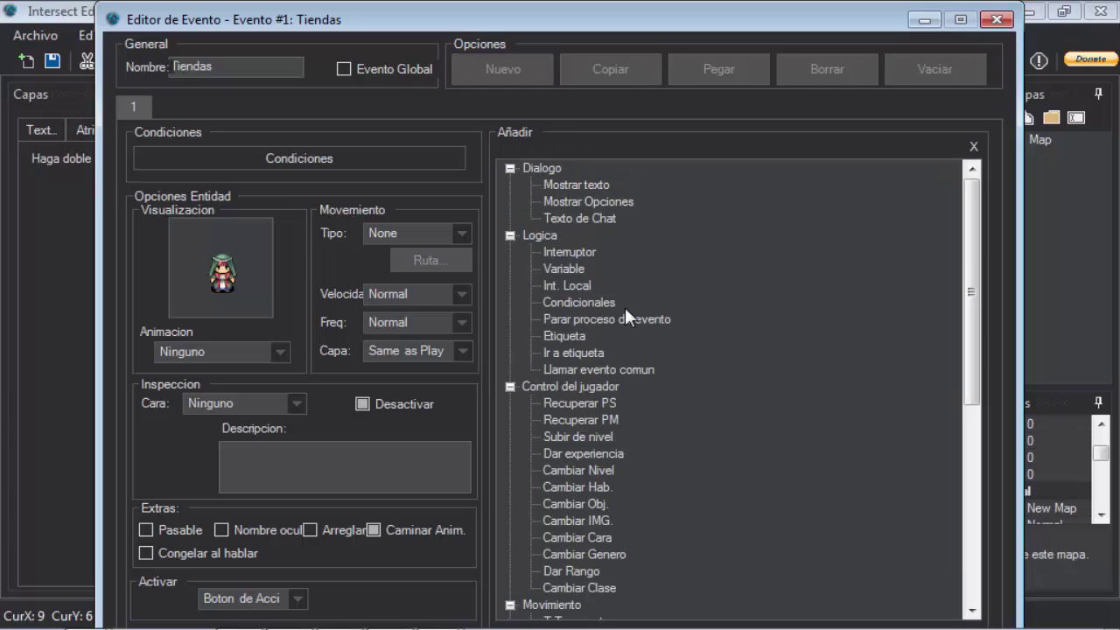
scroll(577, 332, "down", 8)
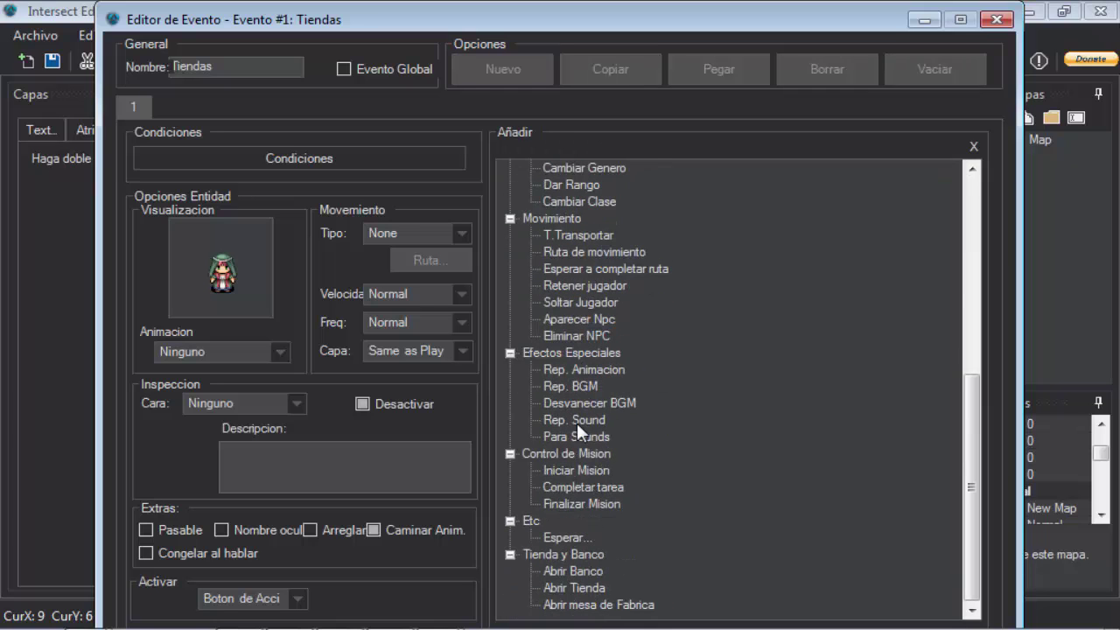
double_click(585, 573)
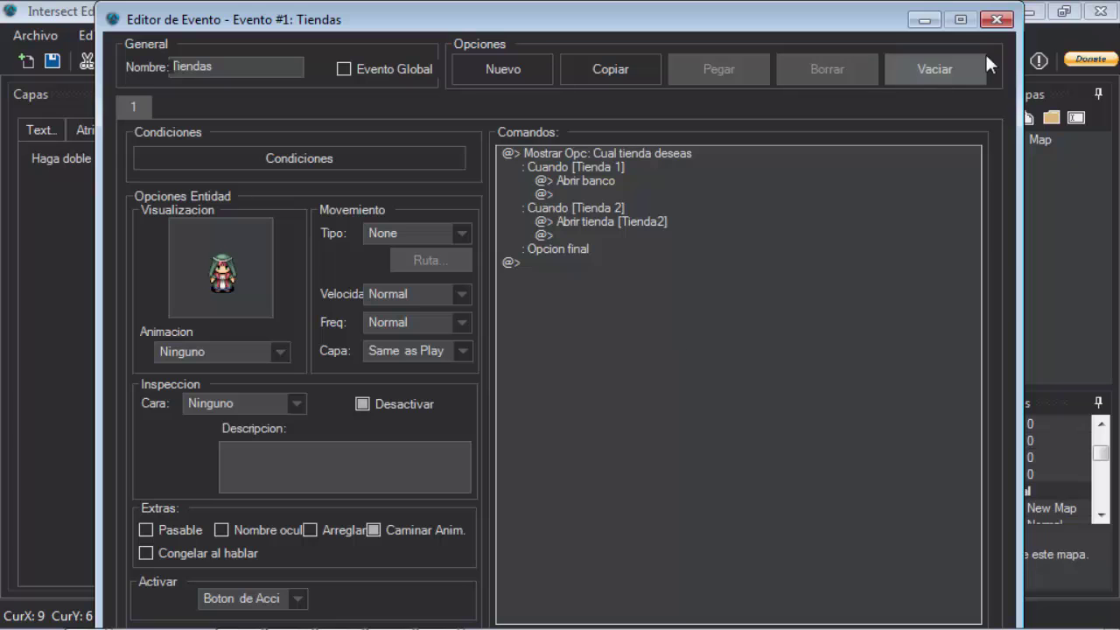
left_click(996, 26)
left_click(525, 345)
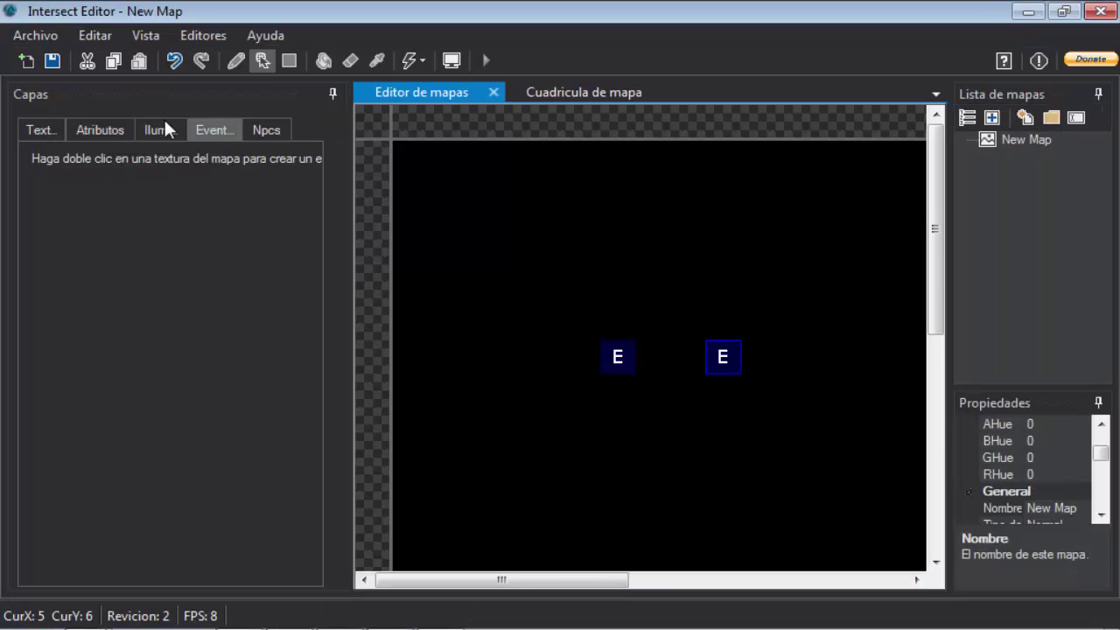
Step: Save the current map, confirming the save, and close Intersect Editor
left_click(52, 61)
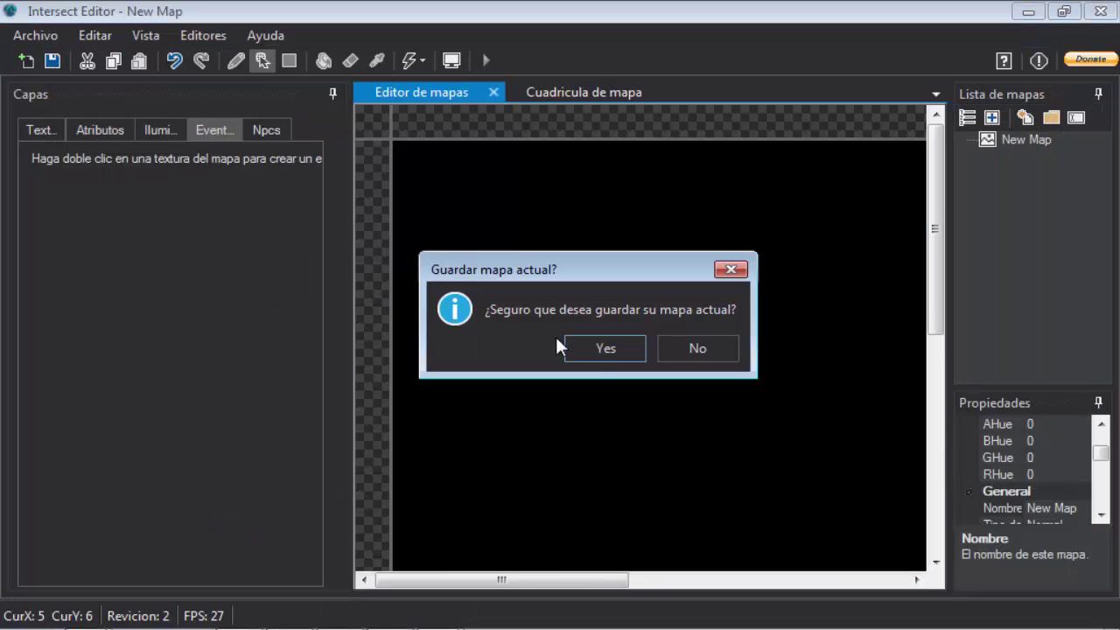
left_click(578, 348)
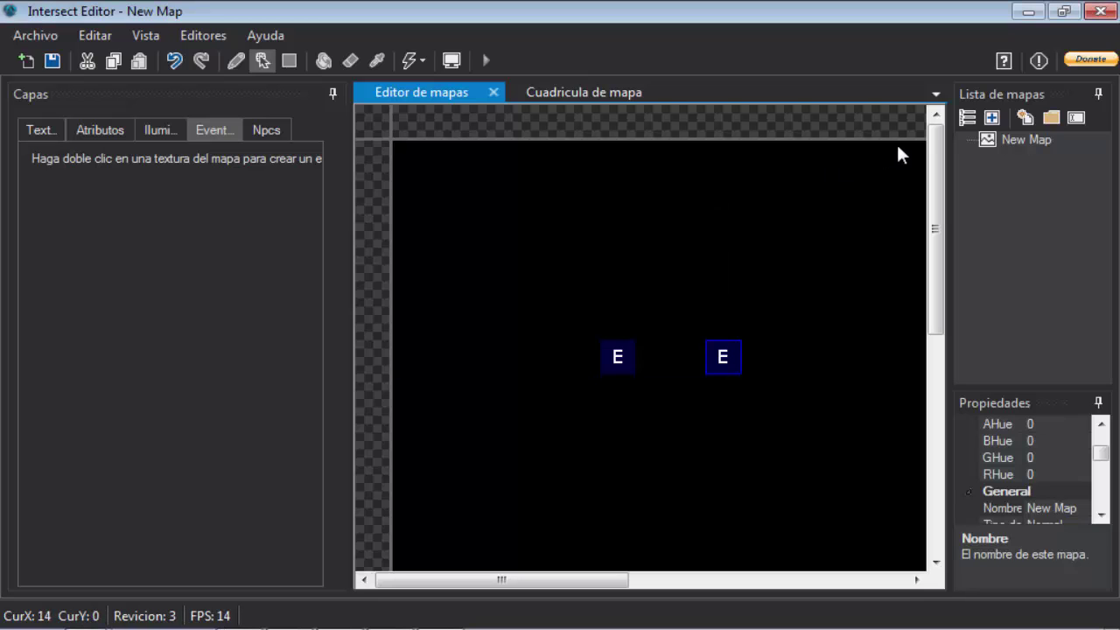
left_click(1099, 11)
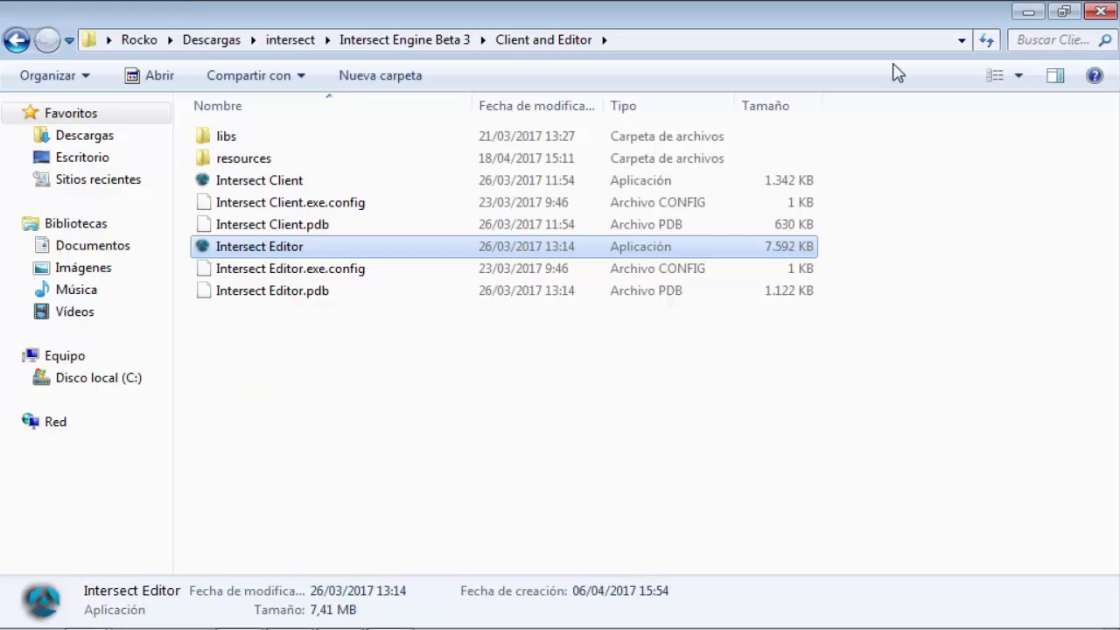
Step: Launch Intersect Client from the Client and Editor folder and log in with the saved account
double_click(321, 184)
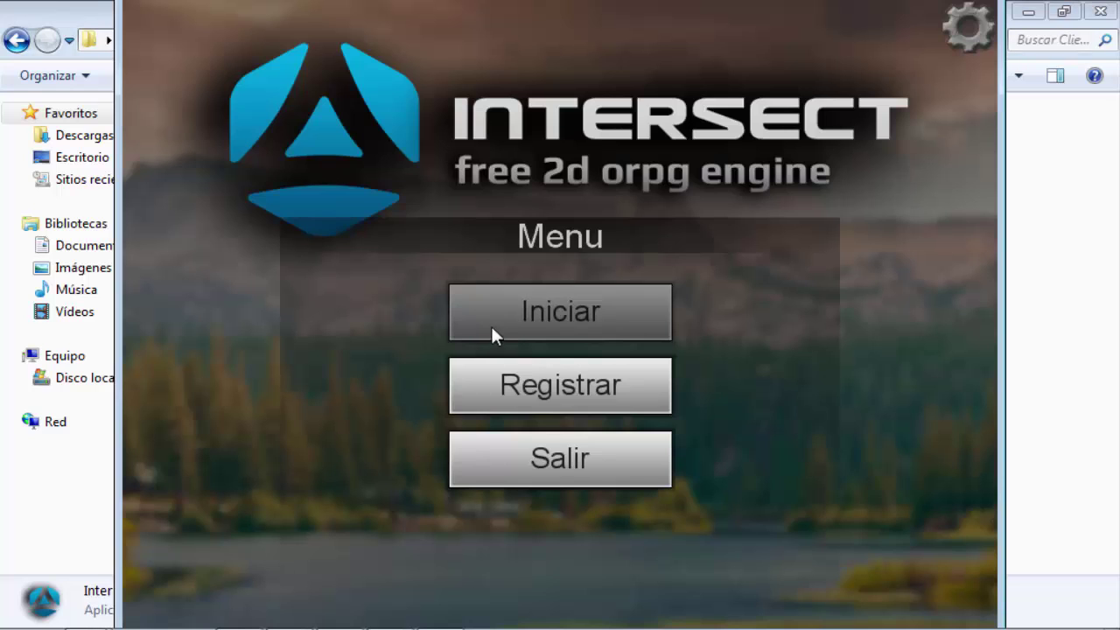
left_click(491, 329)
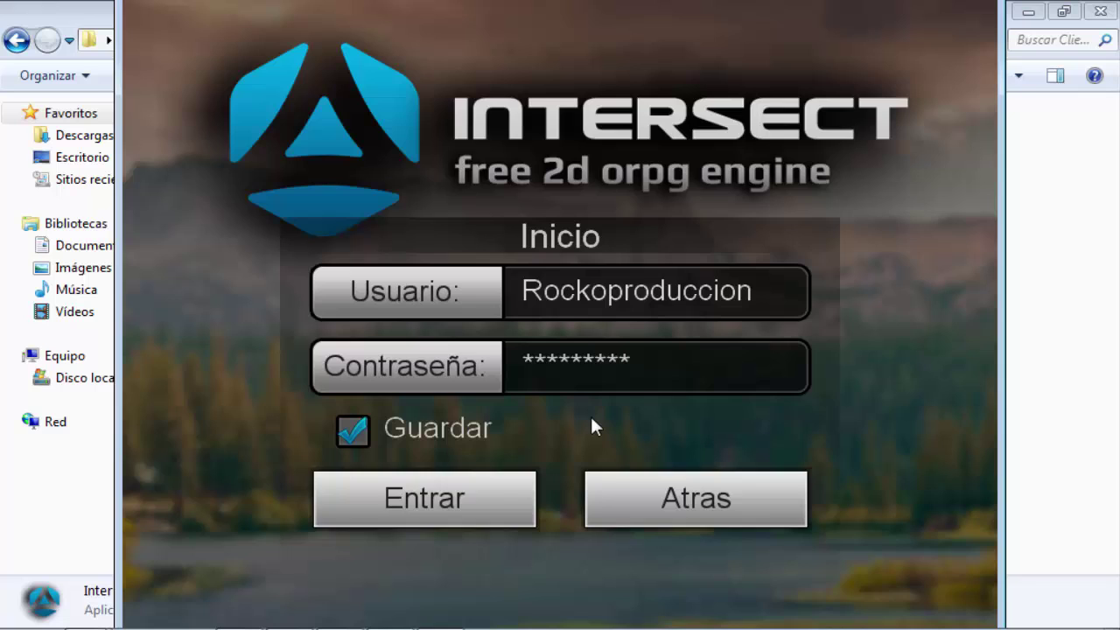
left_click(477, 487)
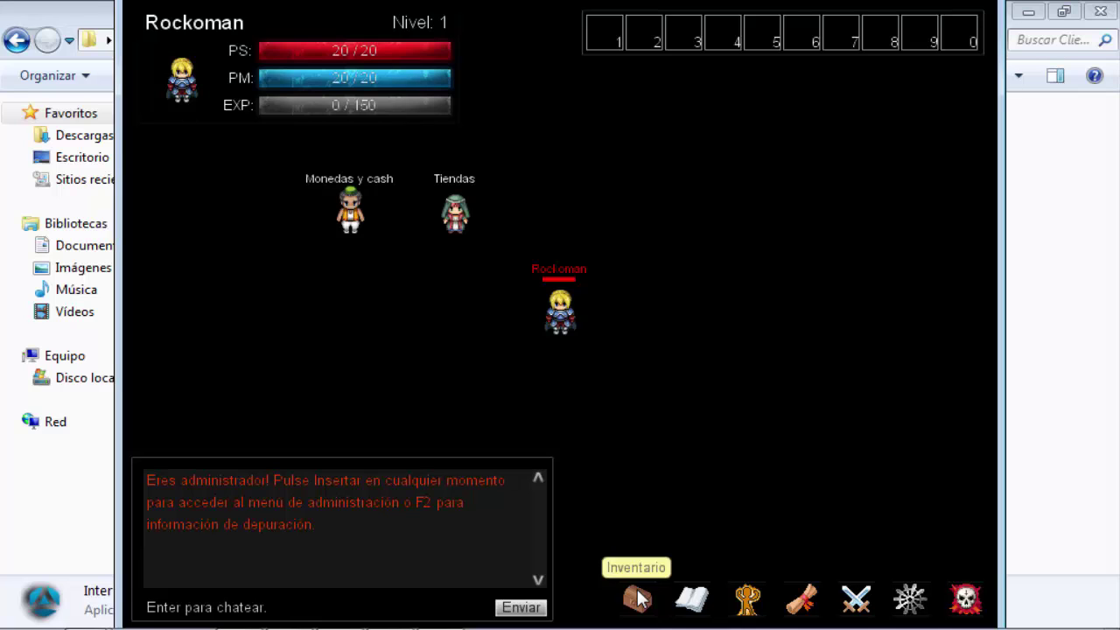
Step: Open the character's inventory, inspect the currency and weapon items in its first slots, and close it
left_click(637, 598)
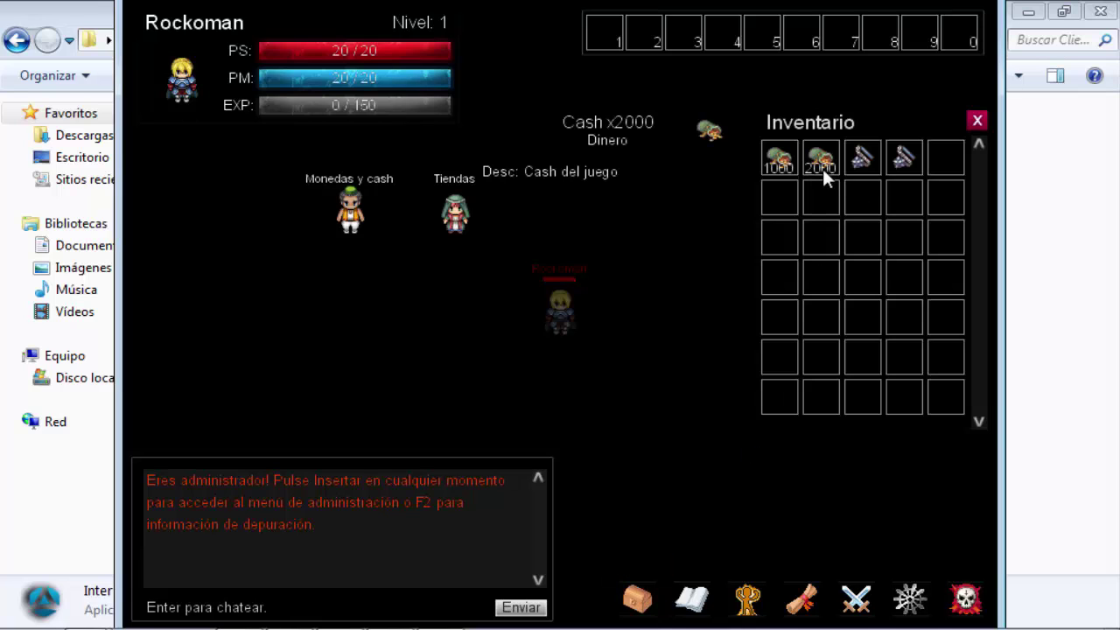
mouse_move(790, 164)
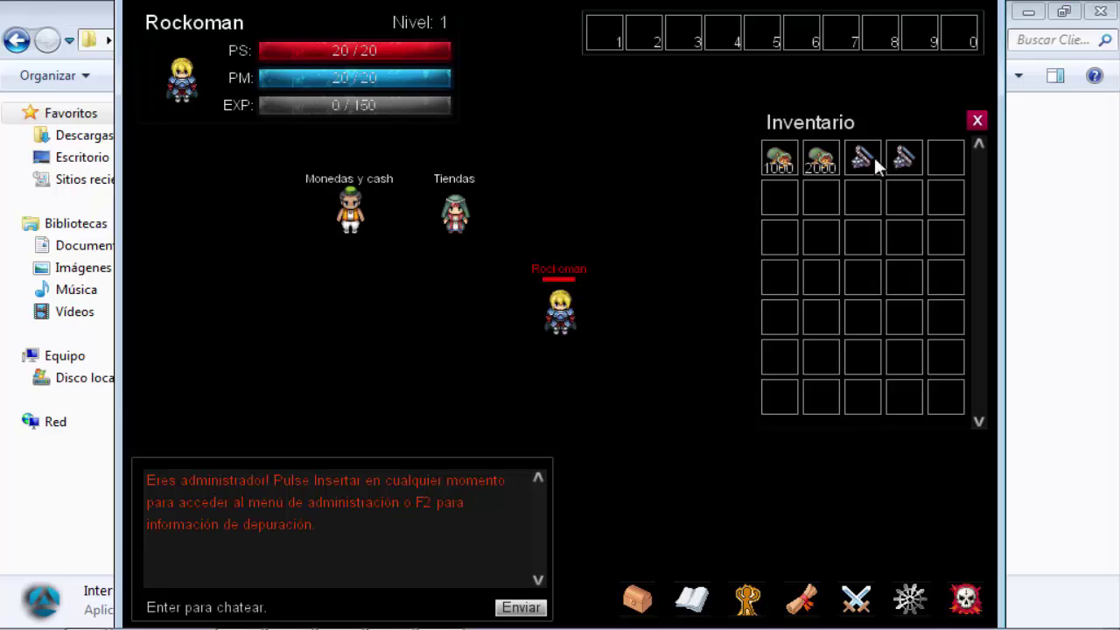
left_click(976, 121)
Step: Walk the character to the tile directly below the Tiendas NPC, facing it
key("Left")
key("Left")
key("Left")
key("Left")
key("Up")
key("Up")
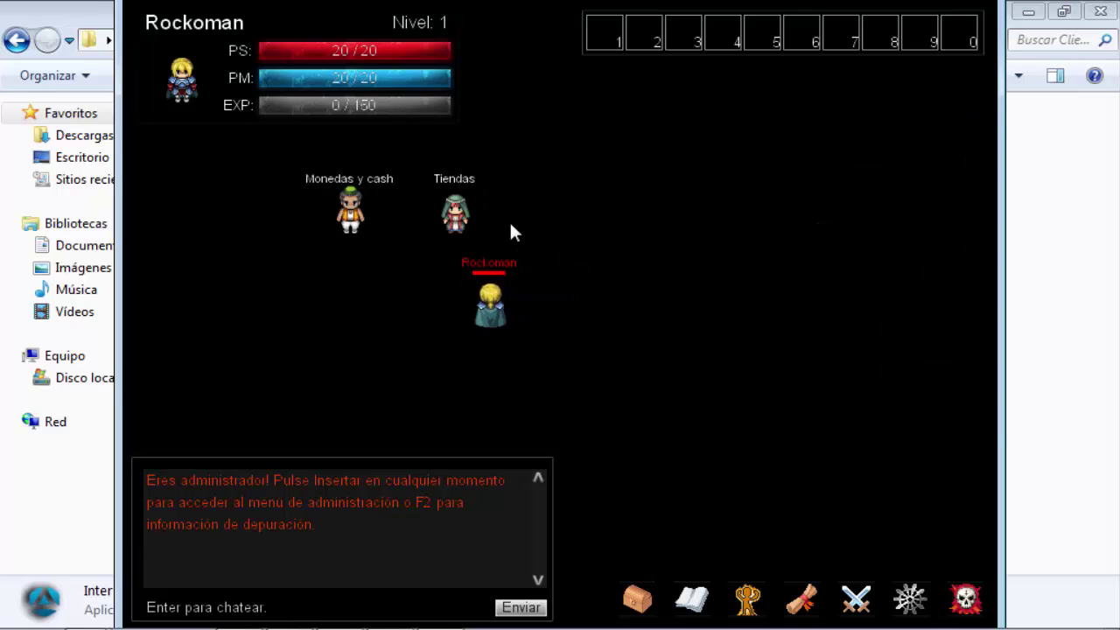
key("Up")
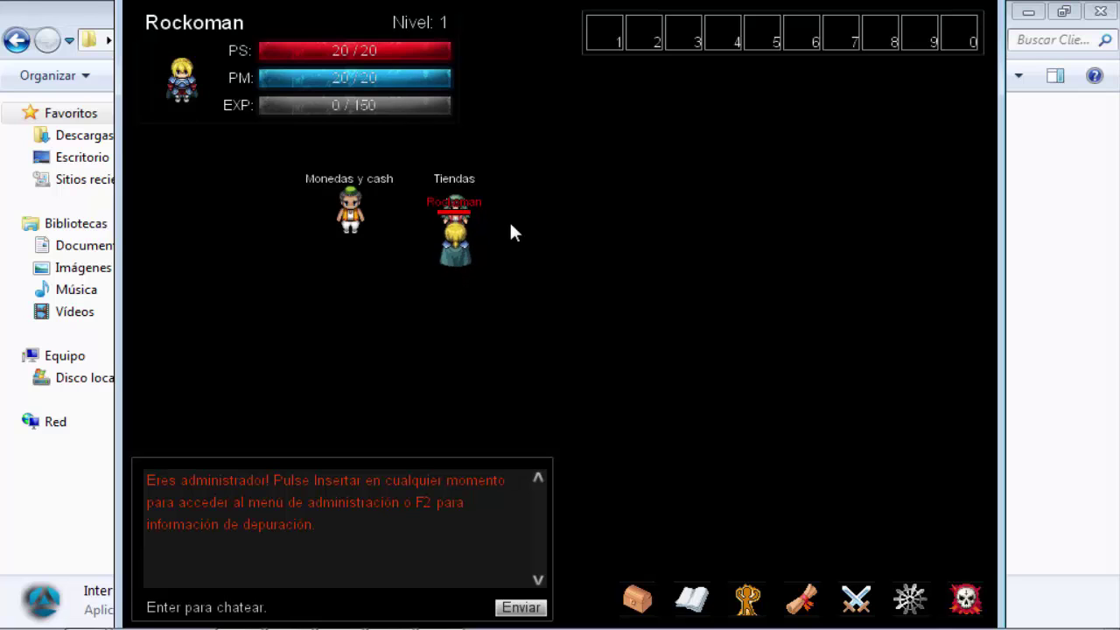
Step: Talk to the Tiendas NPC, choose Tienda 1 to open the bank, inspect its first item, and close the bank
key("Return")
key("Return")
key("ctrl")
left_click(546, 275)
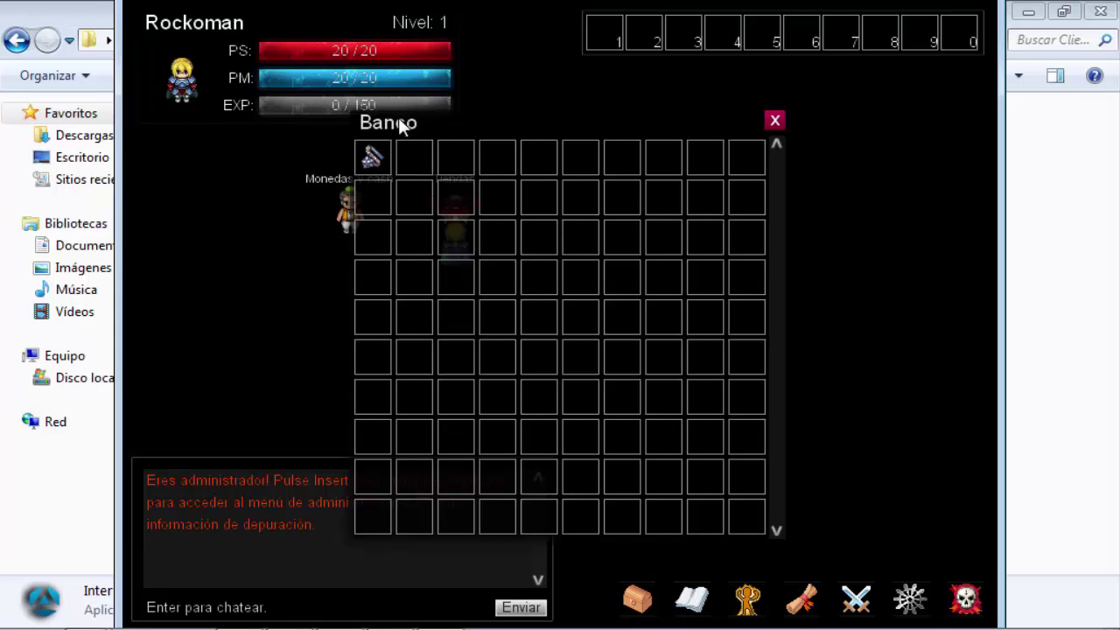
mouse_move(357, 166)
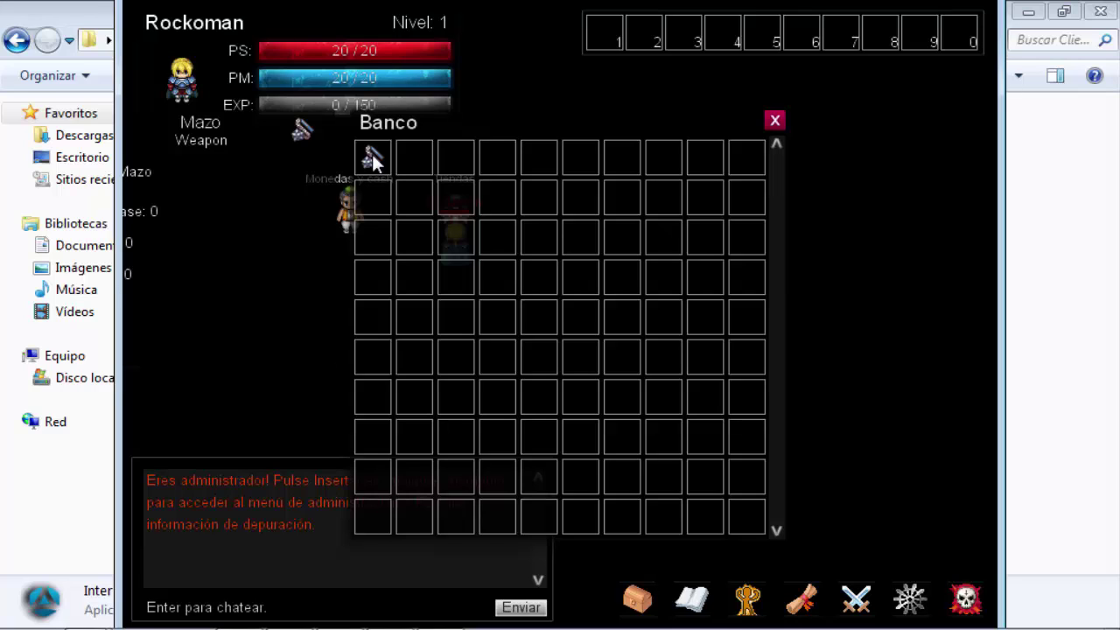
left_click(775, 120)
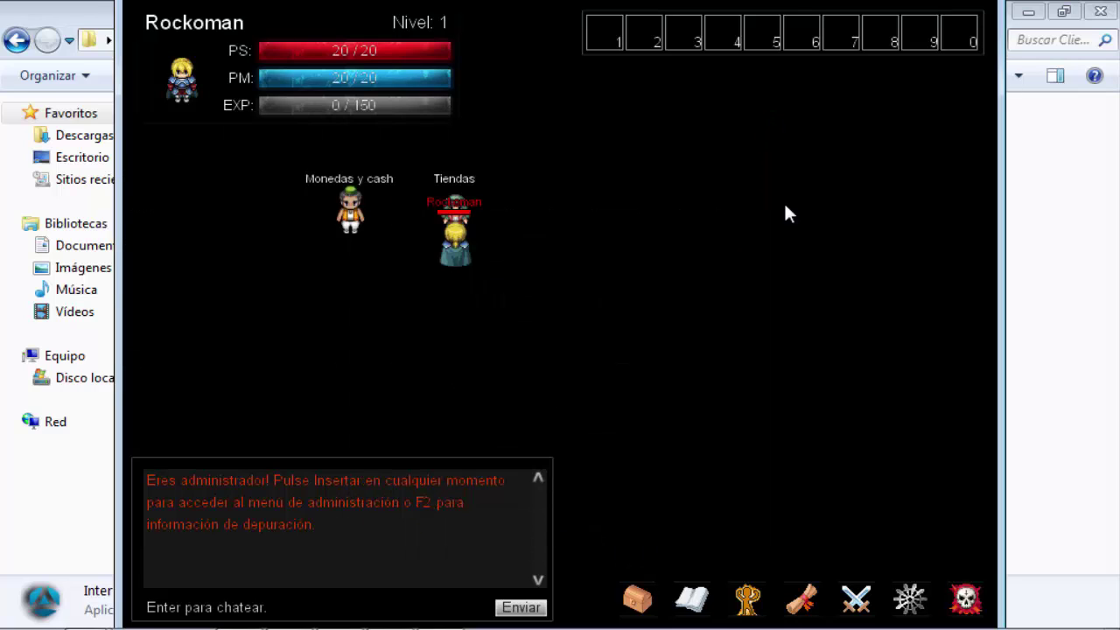